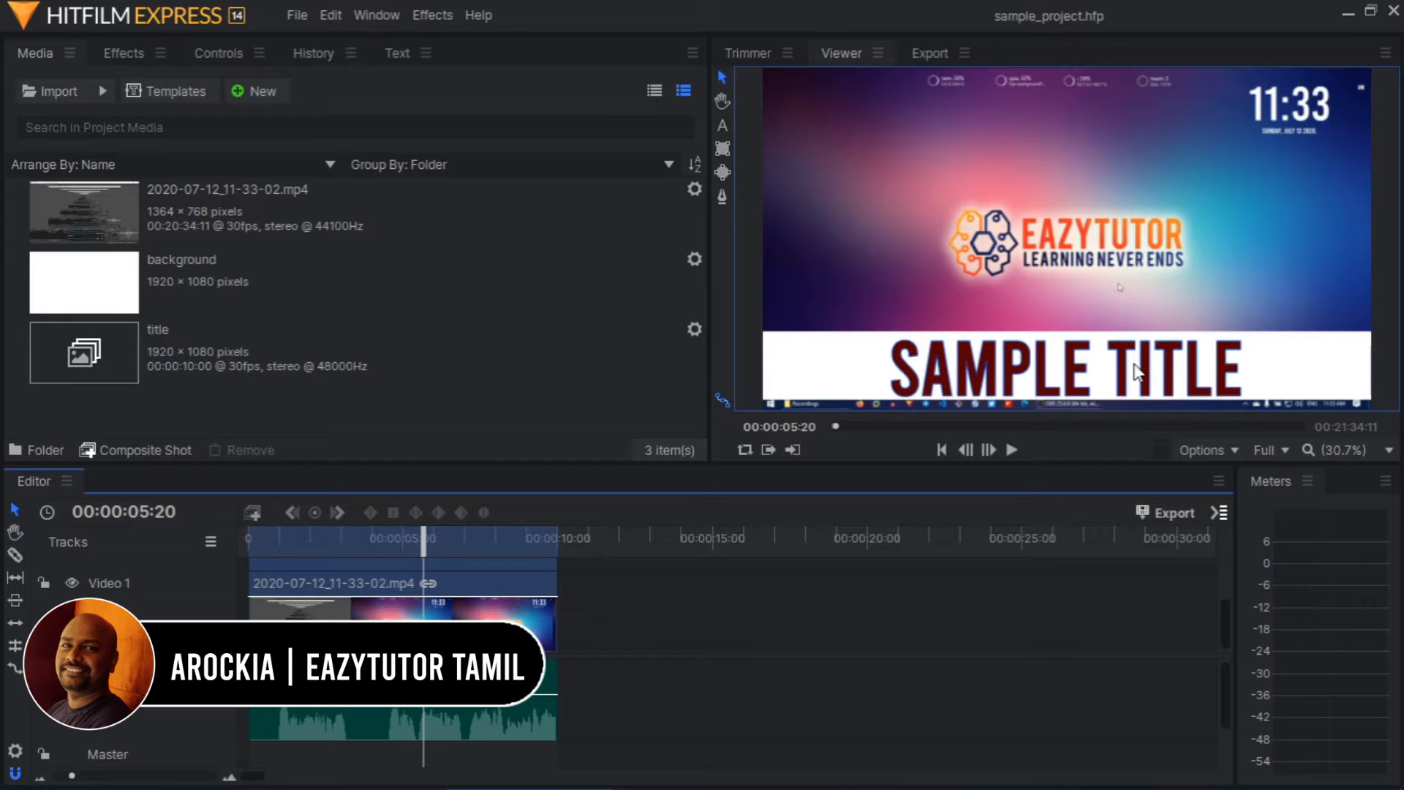
Open the title composite shot and expand the Transform properties of its New Text layer
left_click(203, 341)
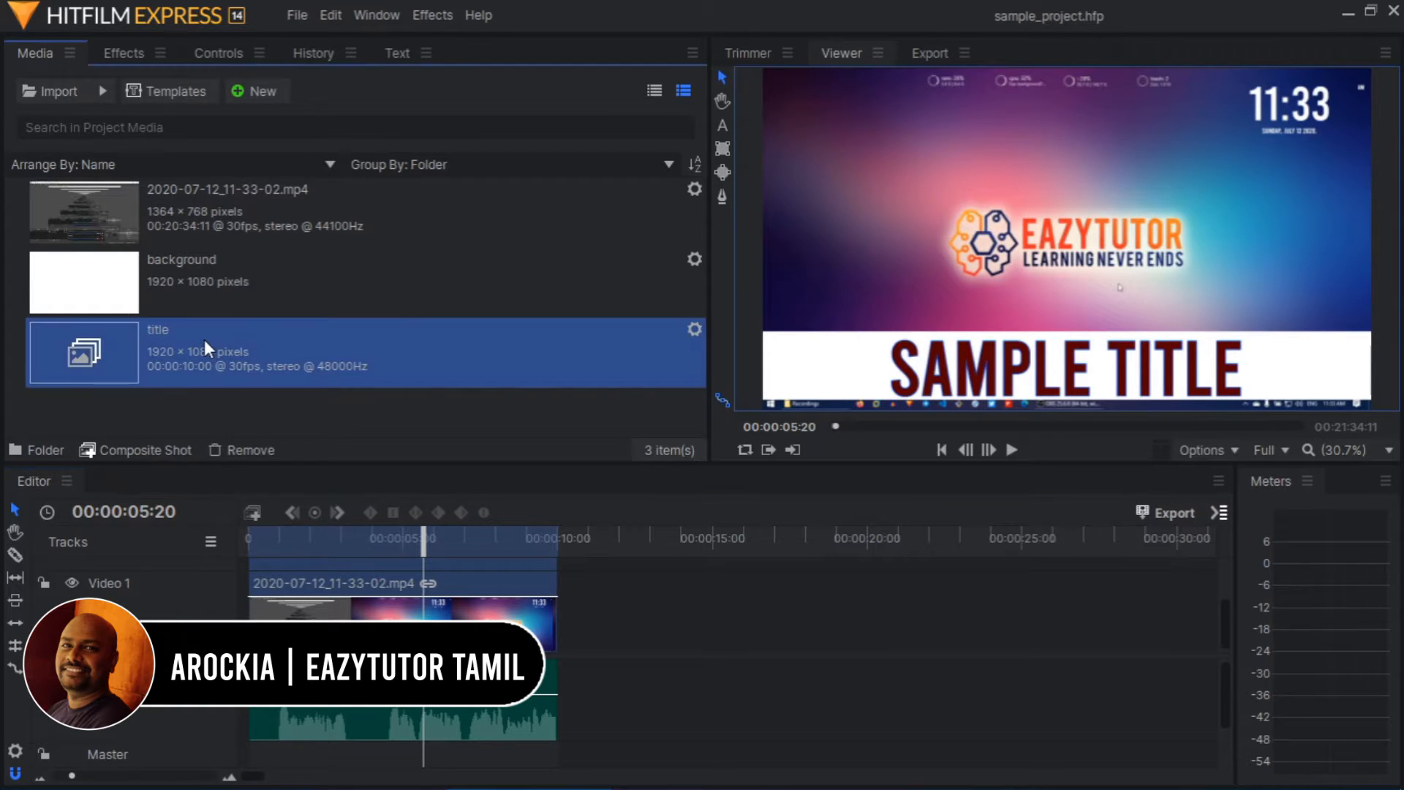
double_click(269, 333)
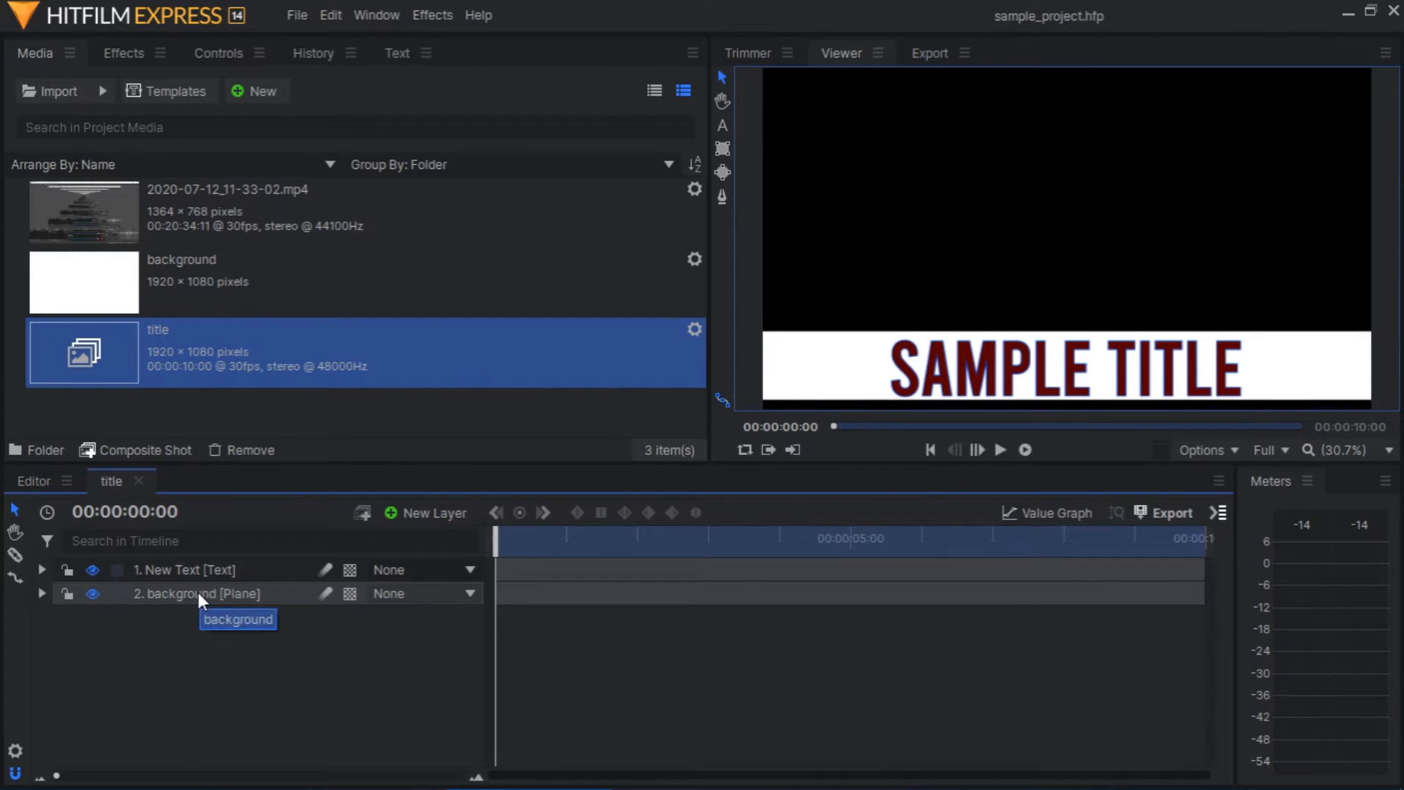
left_click(199, 592)
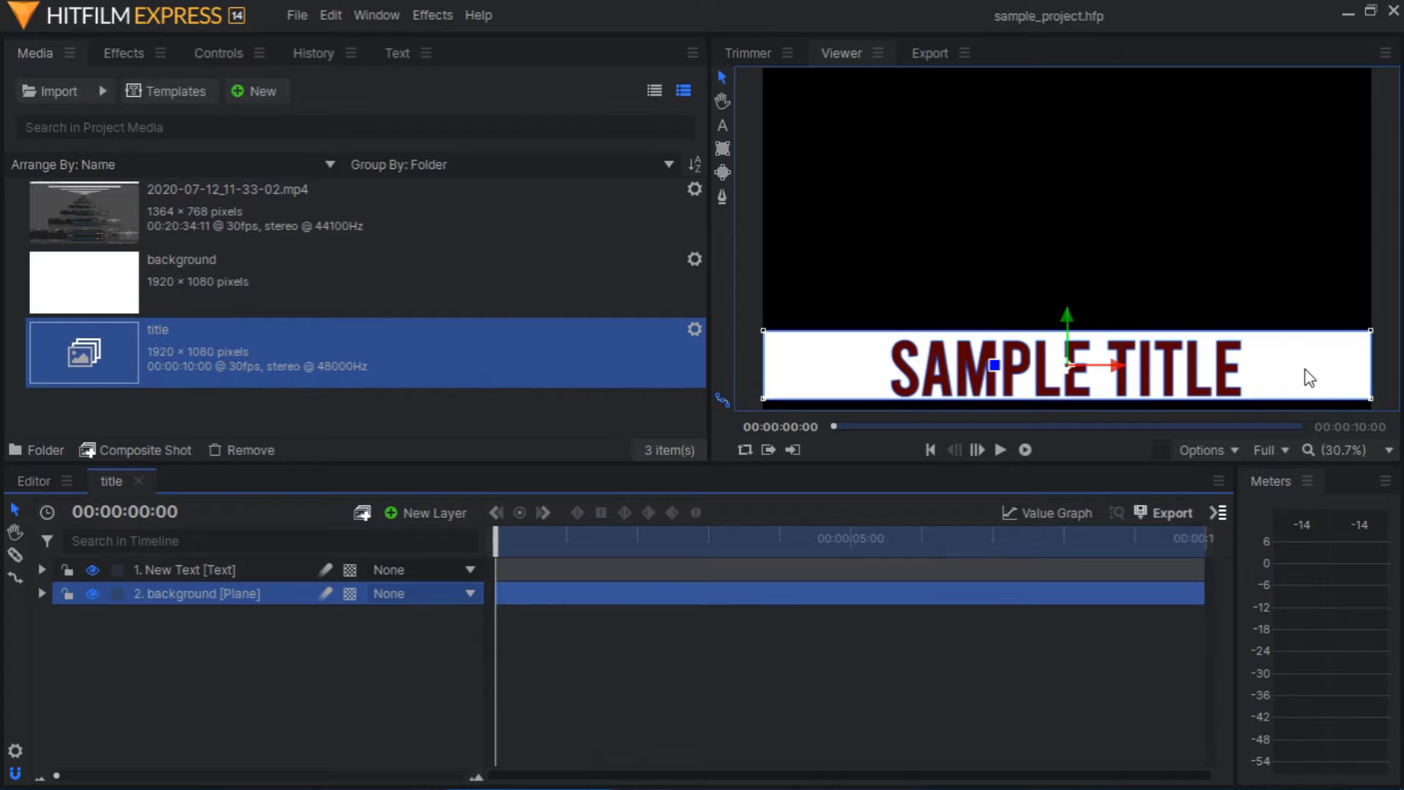
left_click(43, 568)
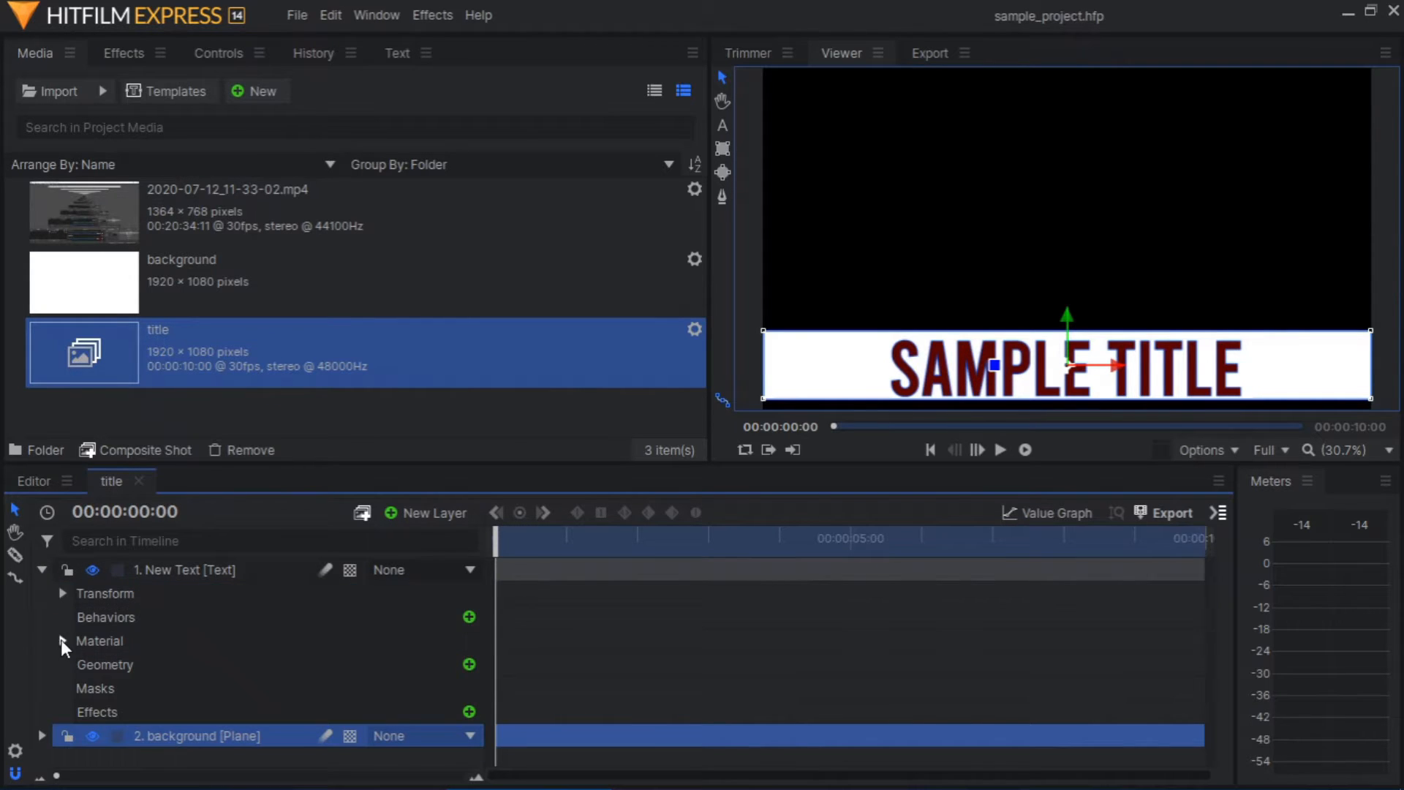
left_click(63, 592)
scroll(60, 633, "down", 1)
scroll(60, 633, "up", 1)
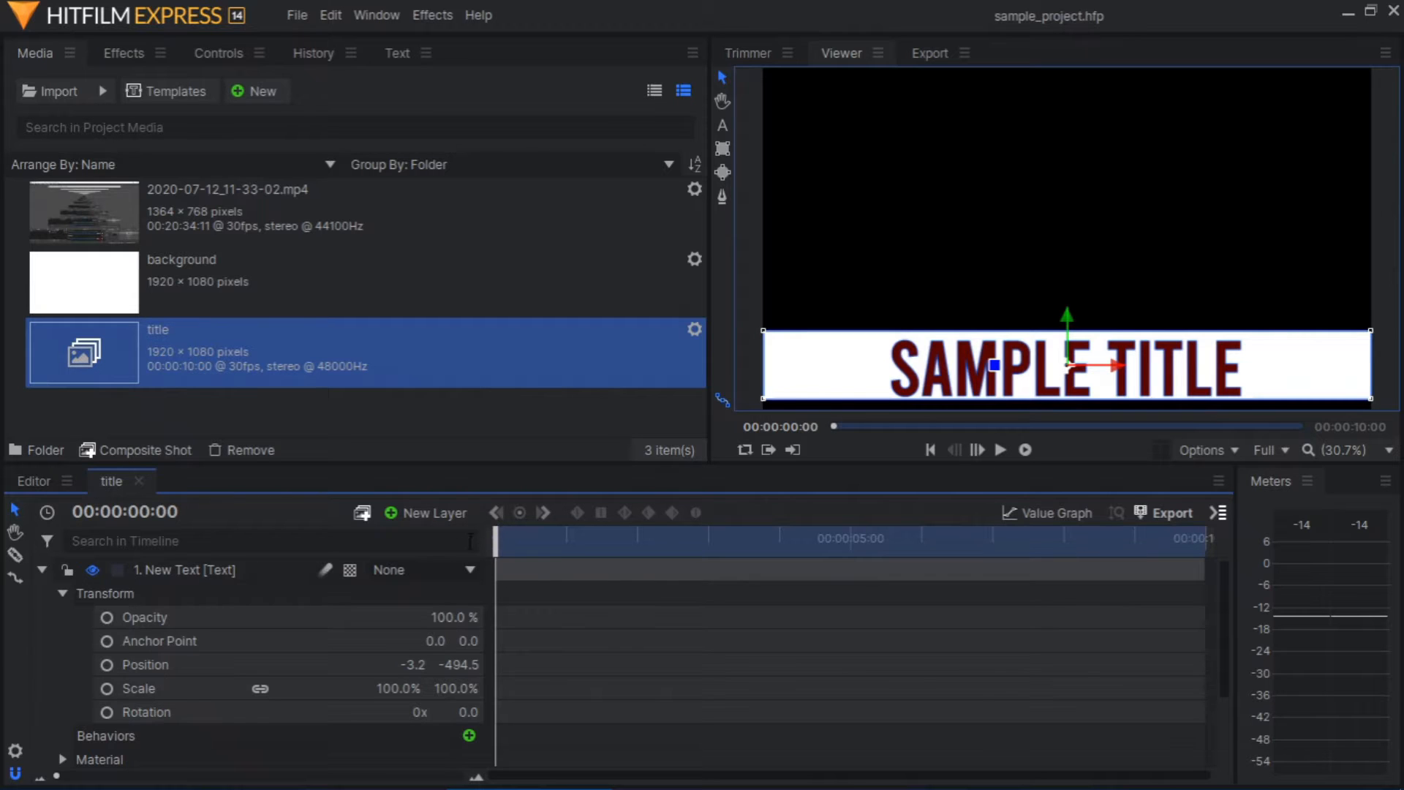
Enable Position keyframing on the New Text layer at 00:00:00:00 and move the text off the frame's left side, to about X -1522.7
left_click(108, 664)
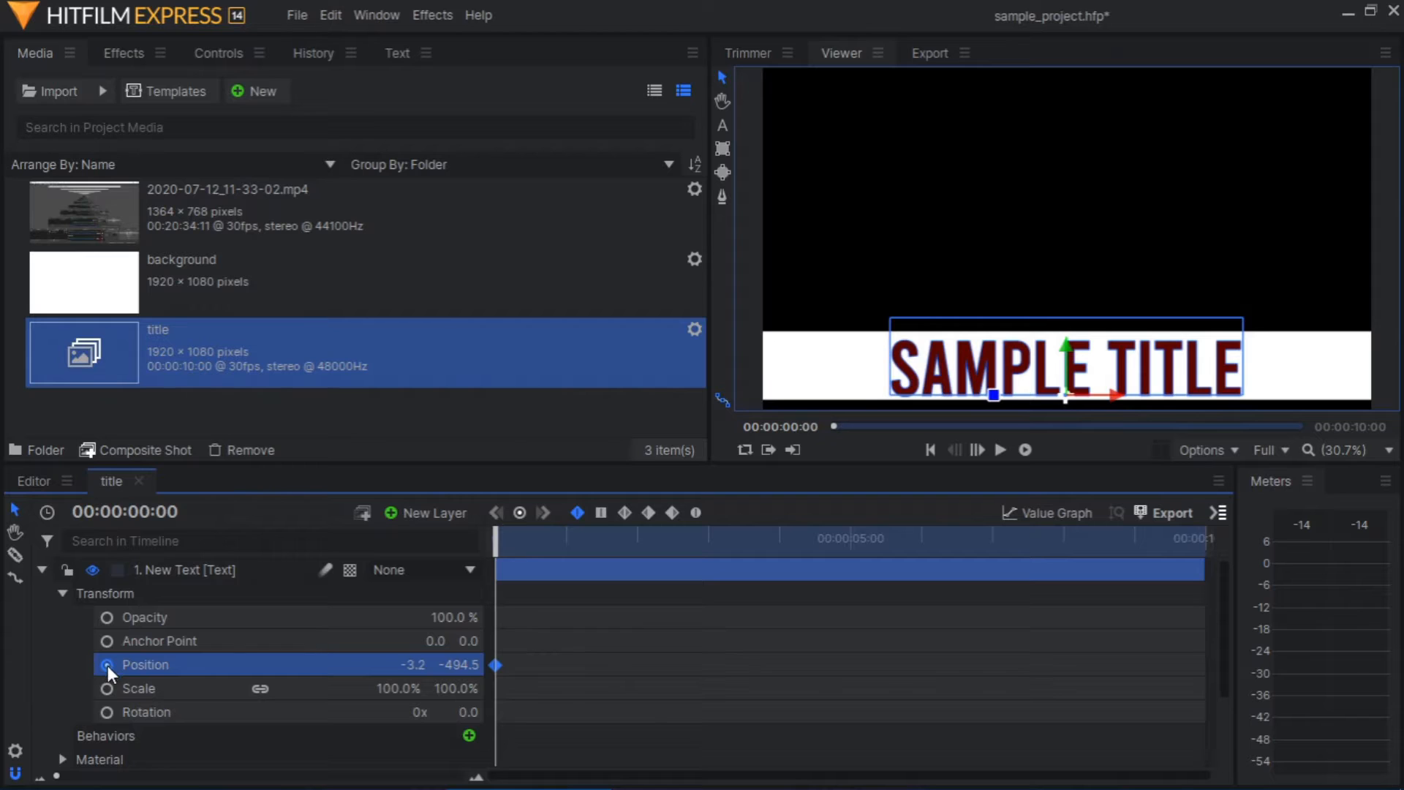
mouse_move(498, 666)
left_click_drag(1113, 396, 629, 423)
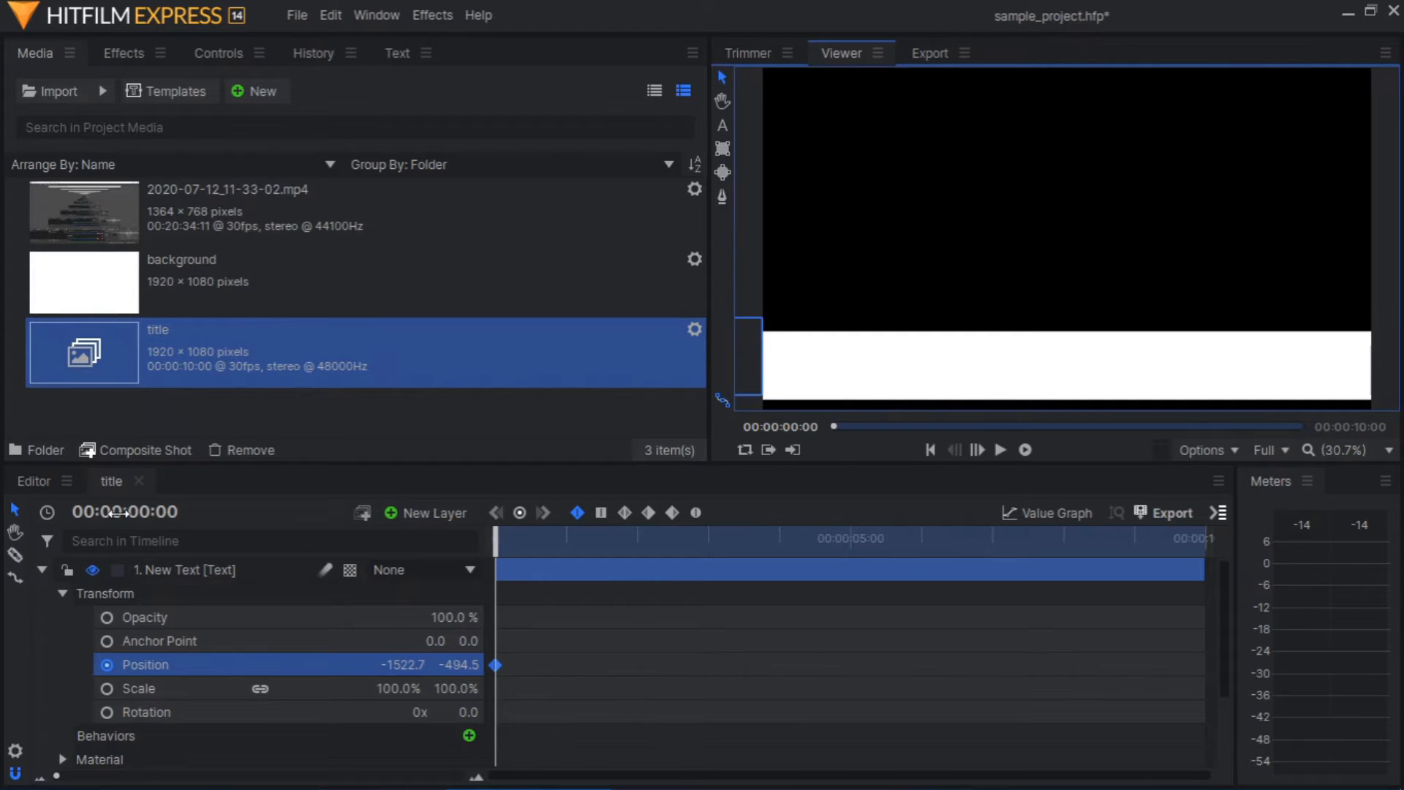
At 00:00:03:00, add a Position keyframe that brings the text near the banner's centre, at about X -45.7
left_click(147, 513)
left_click(149, 513)
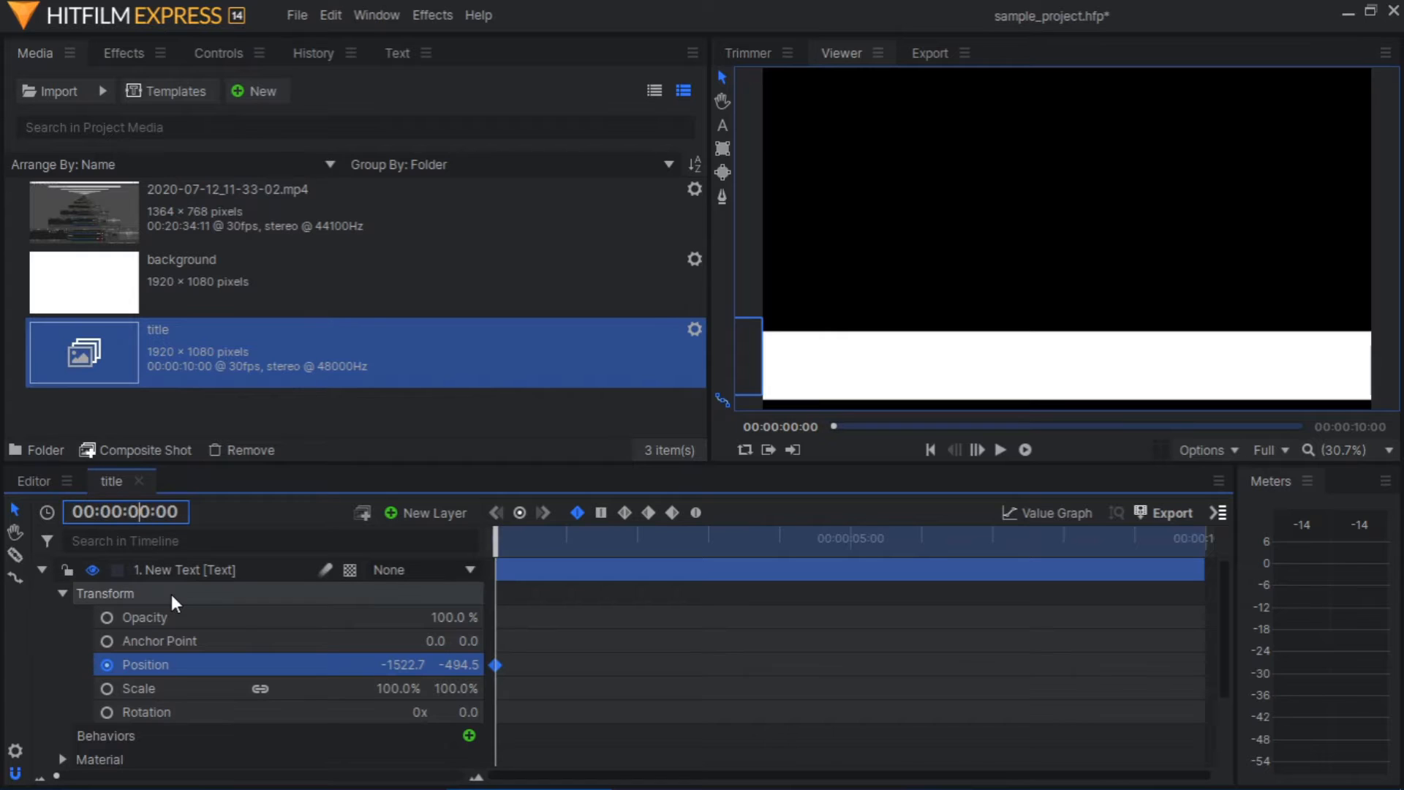
type("3")
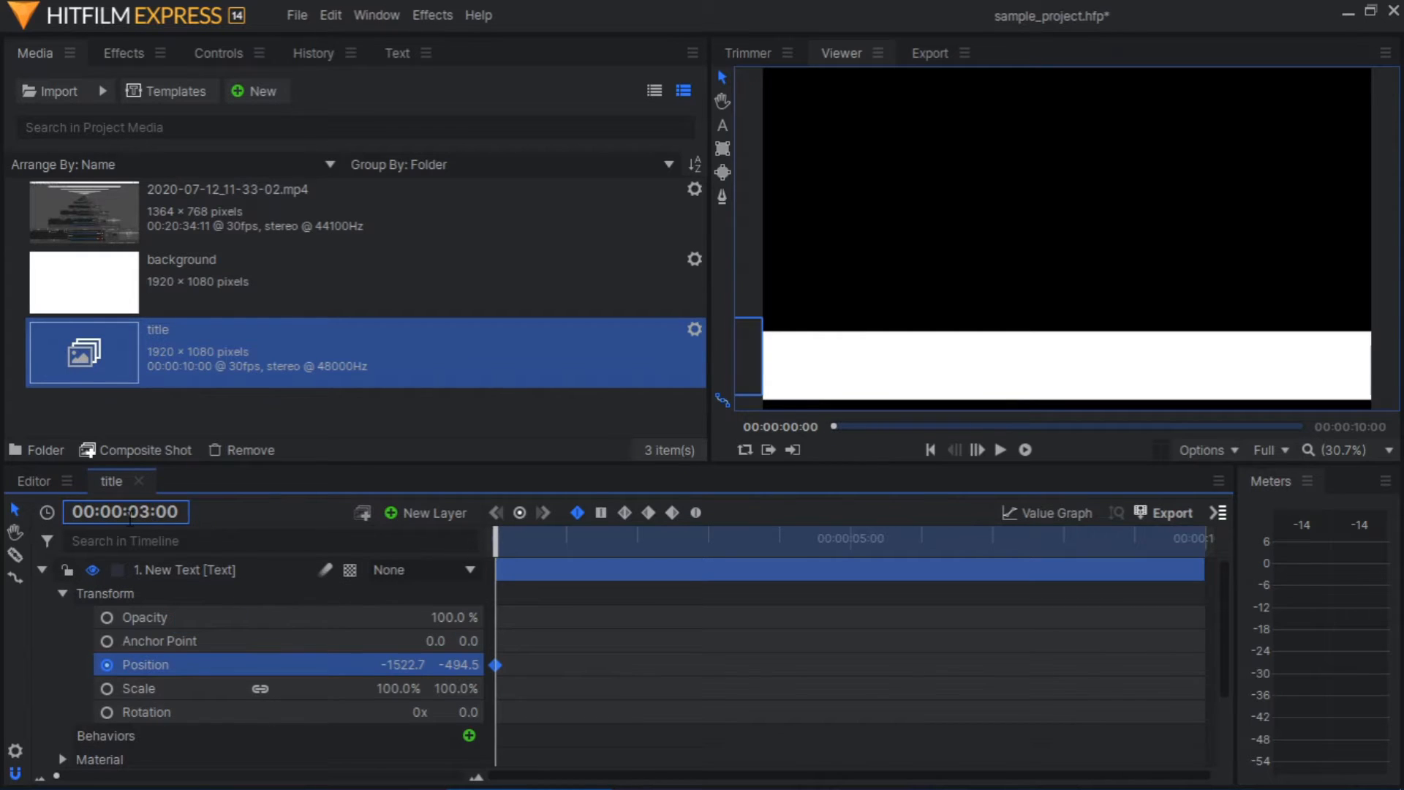
key("Return")
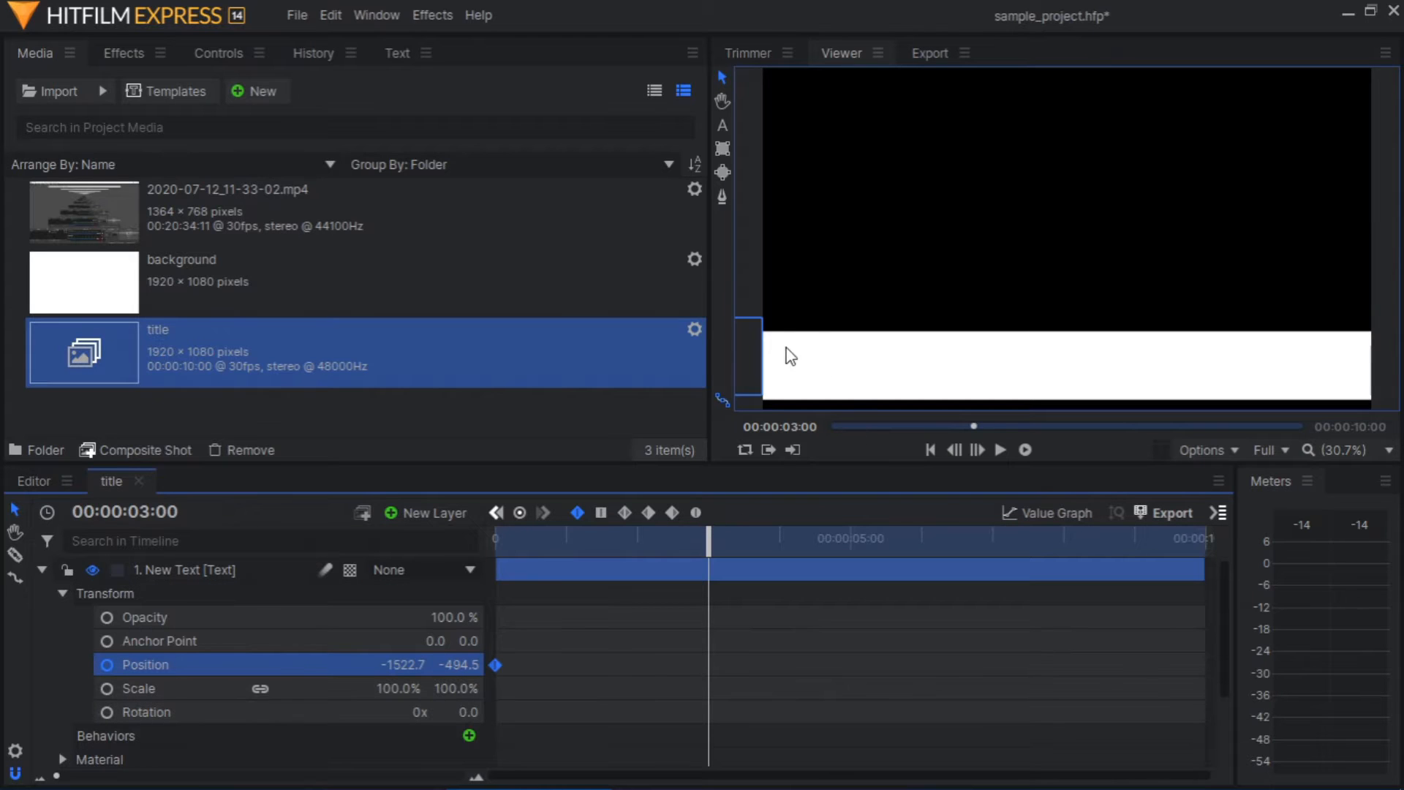
left_click(724, 78)
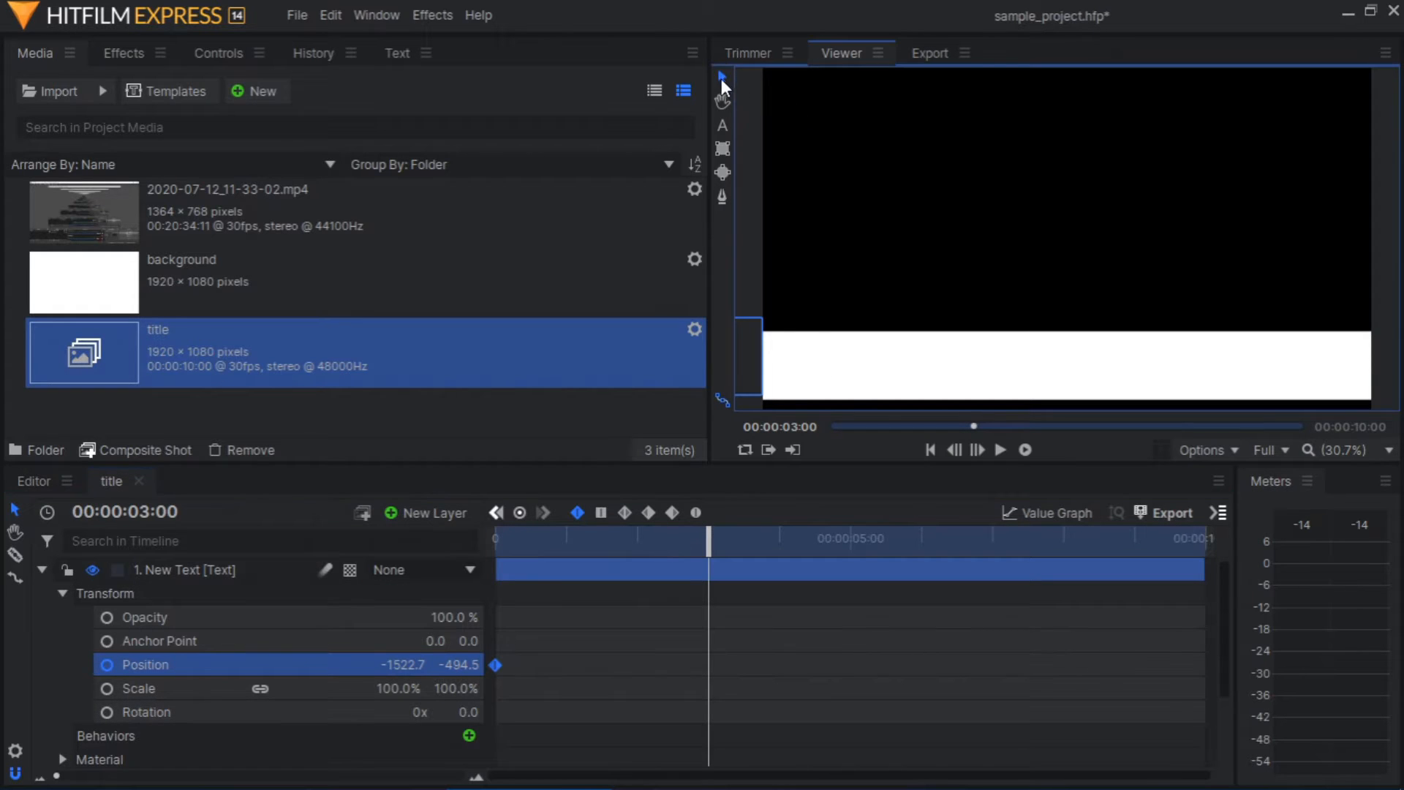
left_click(744, 354)
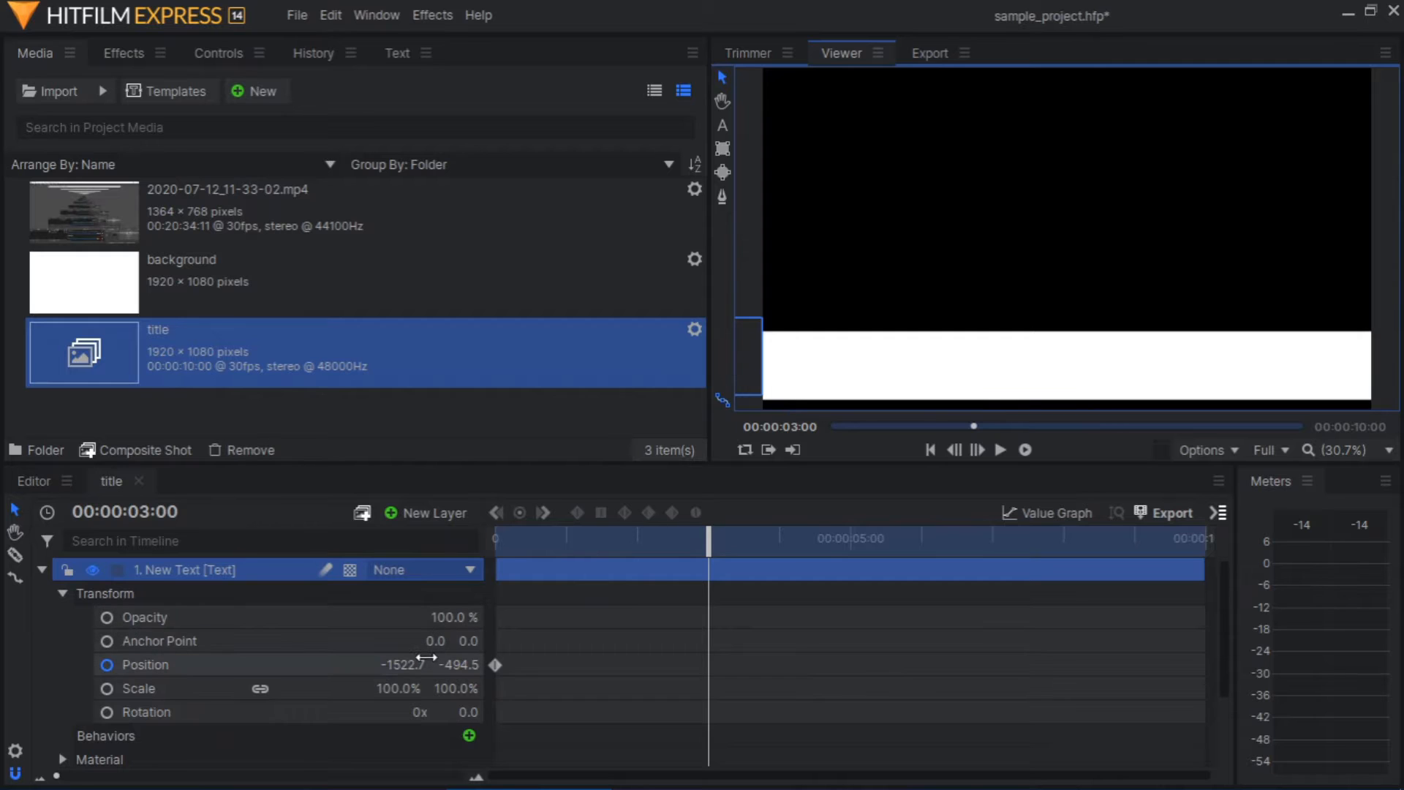
left_click_drag(402, 667, 642, 667)
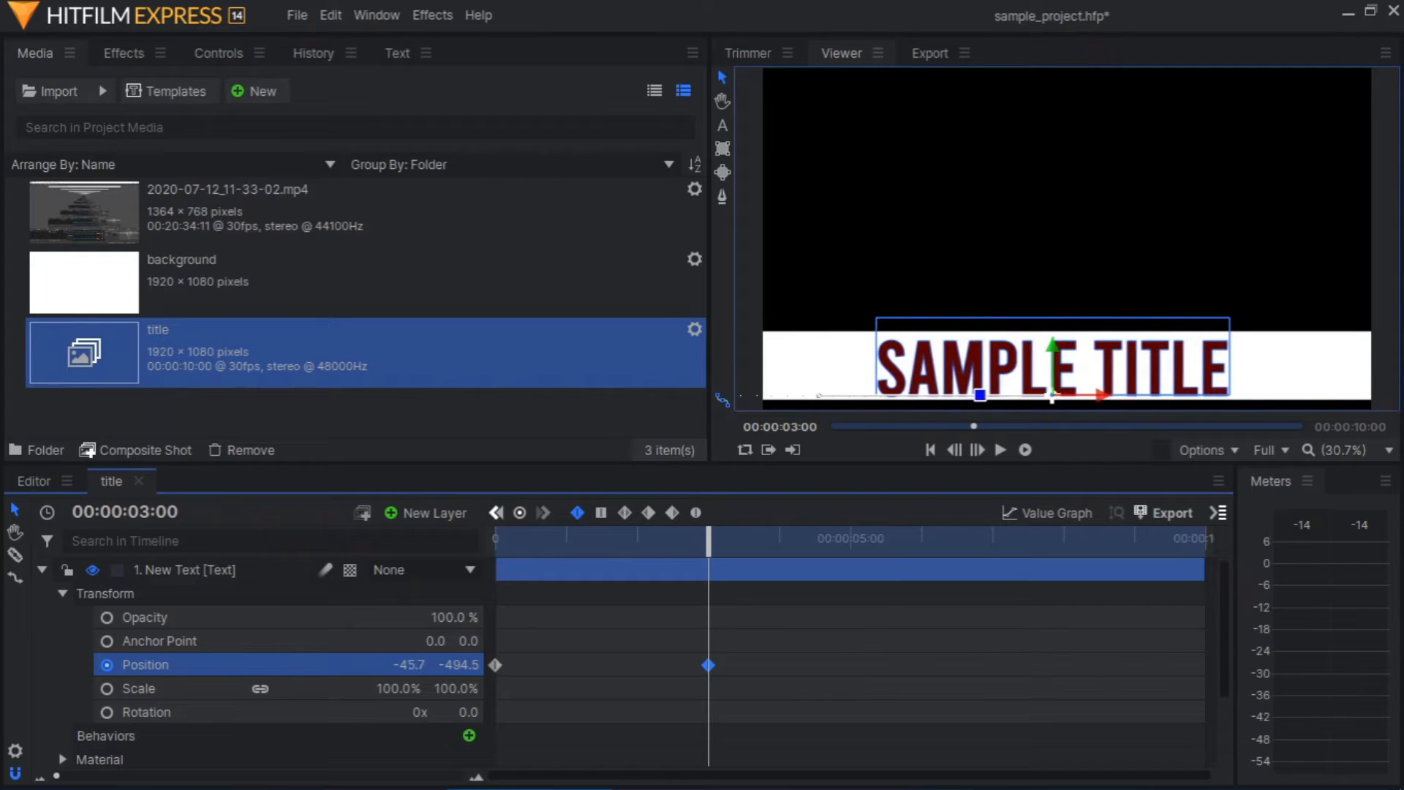
Play the title composite shot from the start to check the text's slide-in animation
left_click_drag(709, 541, 493, 539)
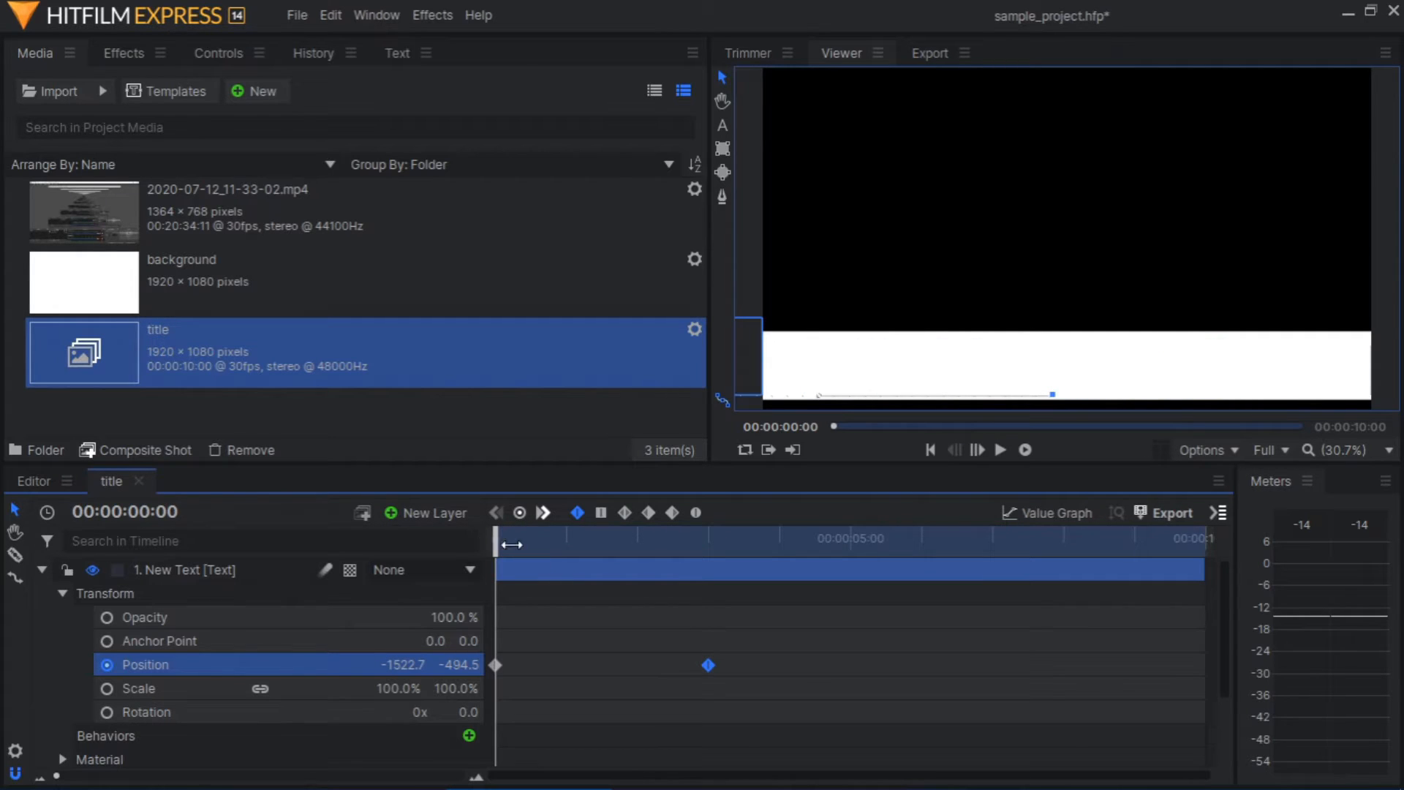
left_click(1004, 449)
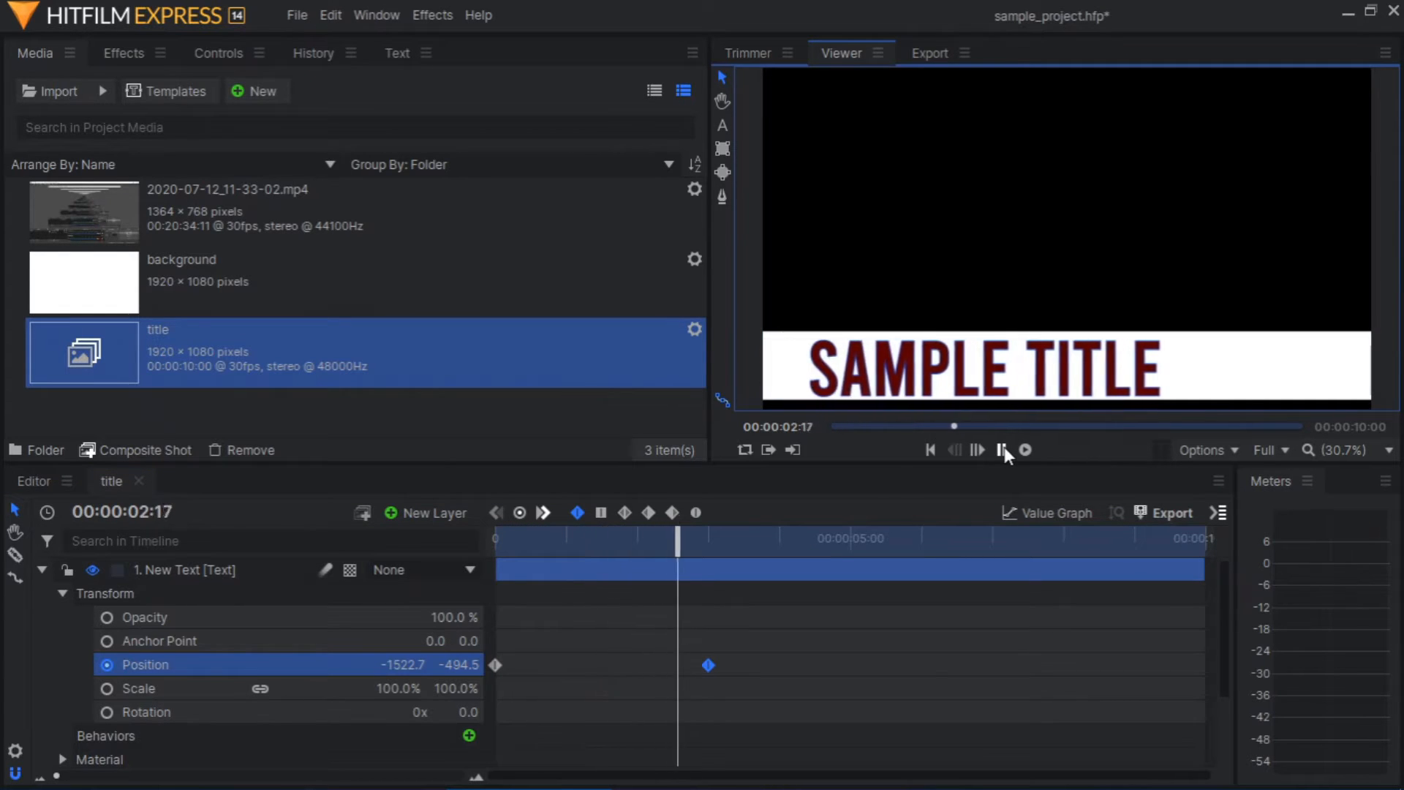
left_click(1003, 447)
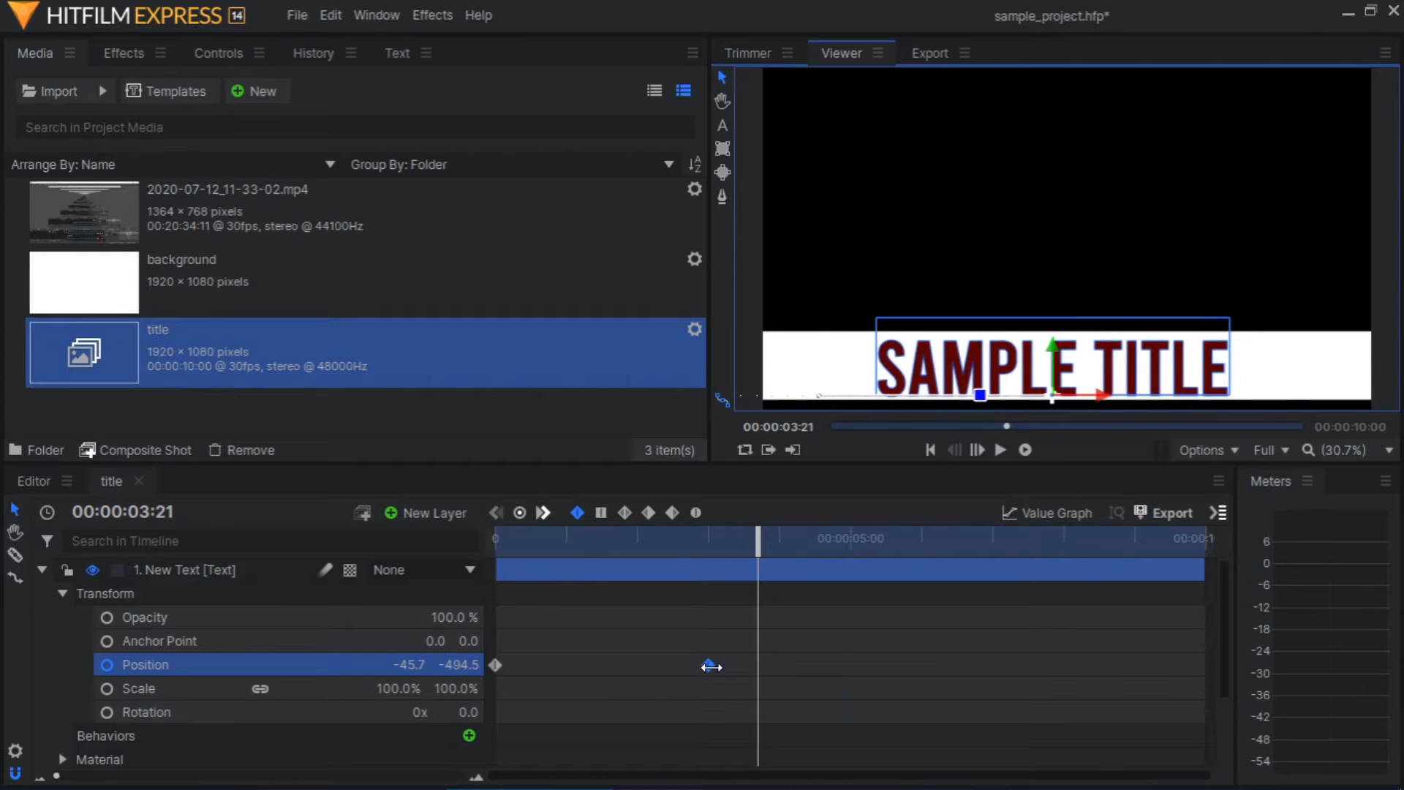
Move the title composite shot's current time to 00:00:05:00
left_click(707, 667)
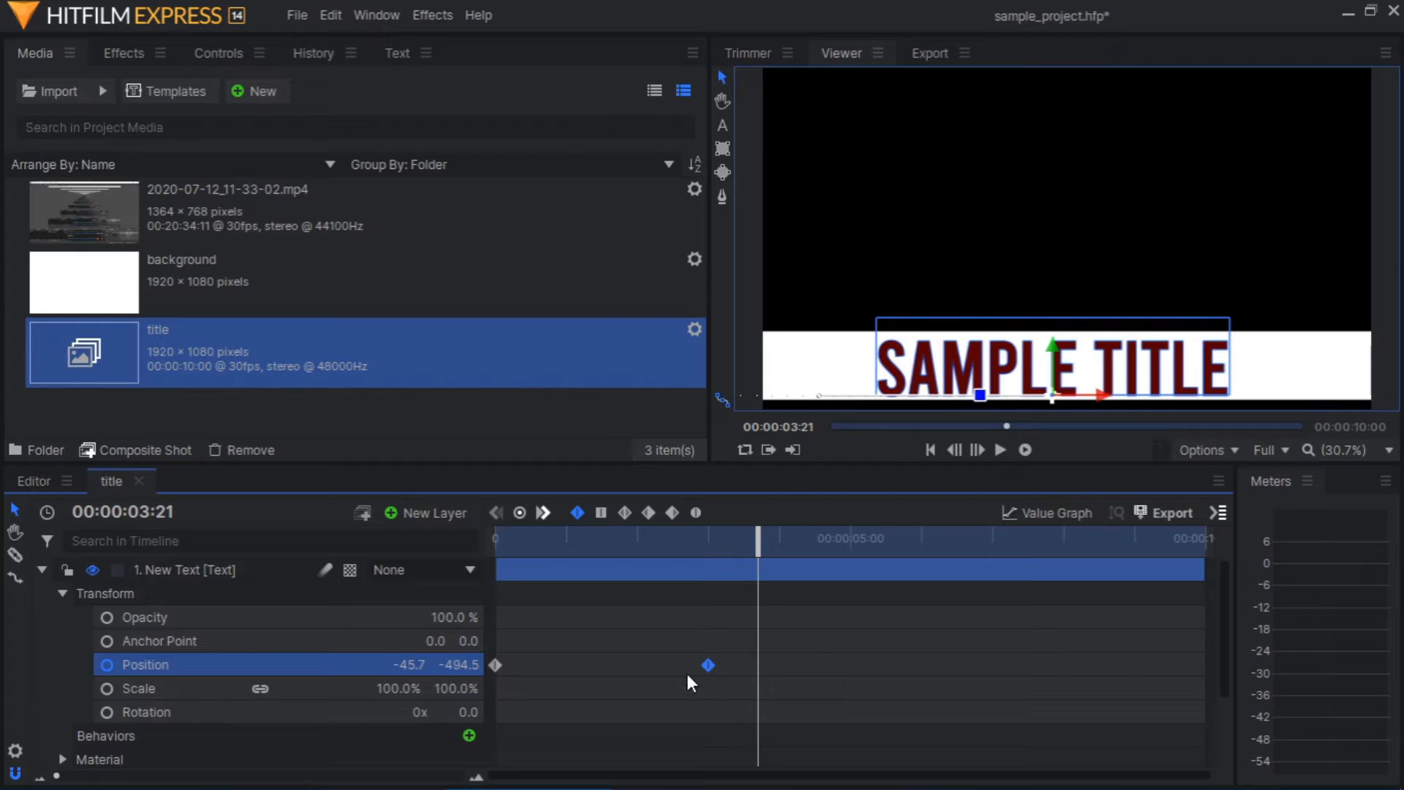
left_click(143, 511)
left_click(138, 512)
key("Delete")
type("5")
key("Right")
key("Delete")
key("Delete")
type("00")
key("Return")
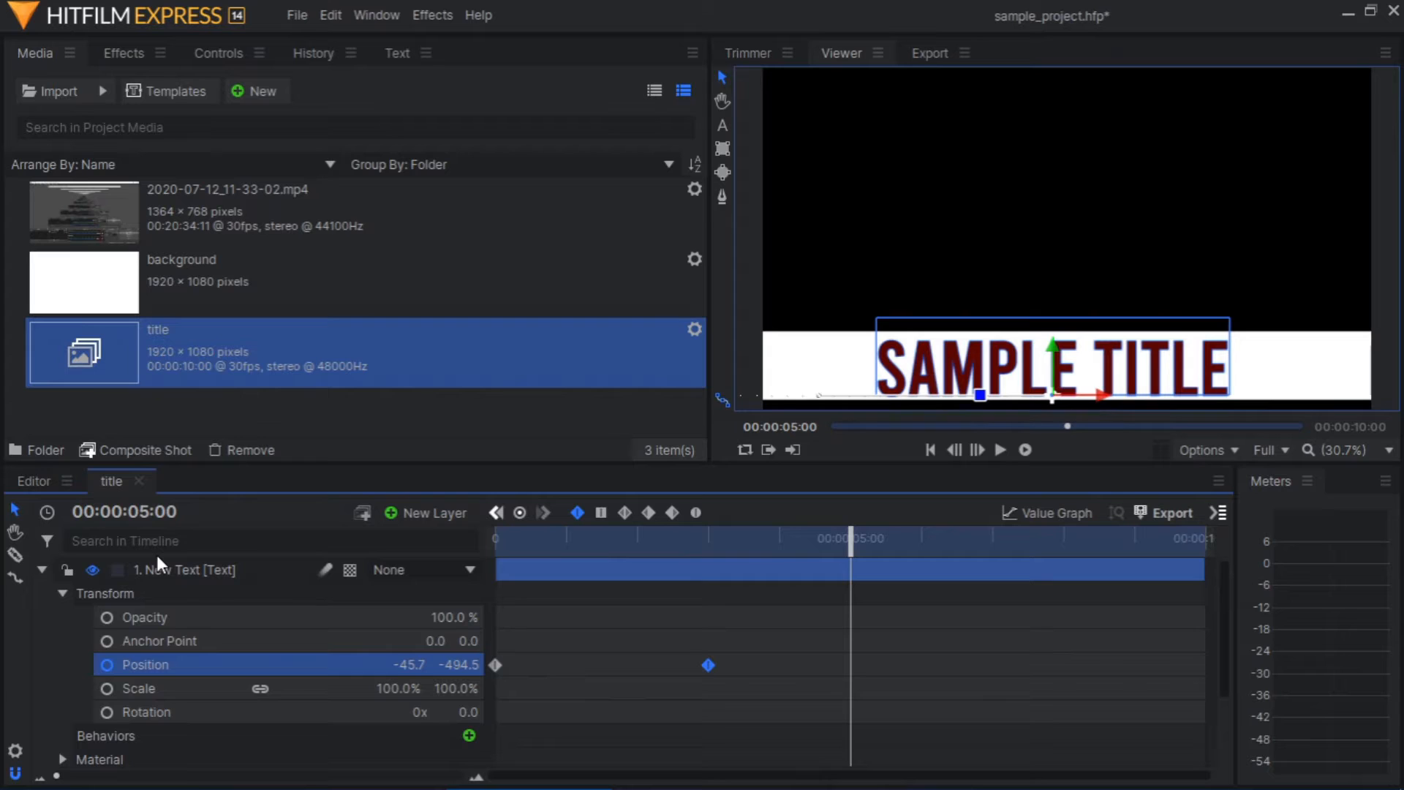
left_click(107, 664)
left_click(107, 664)
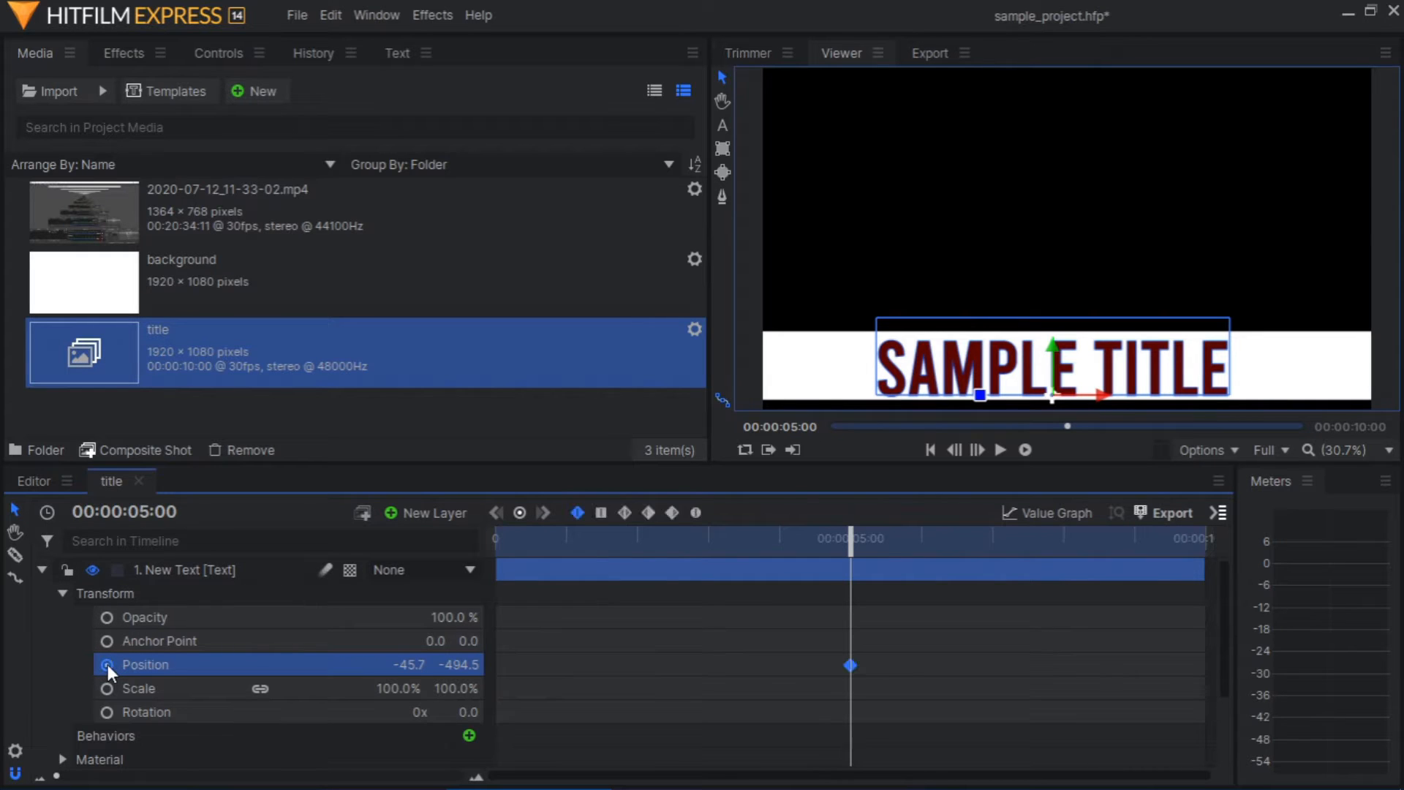
key("ctrl+z")
key("ctrl+z")
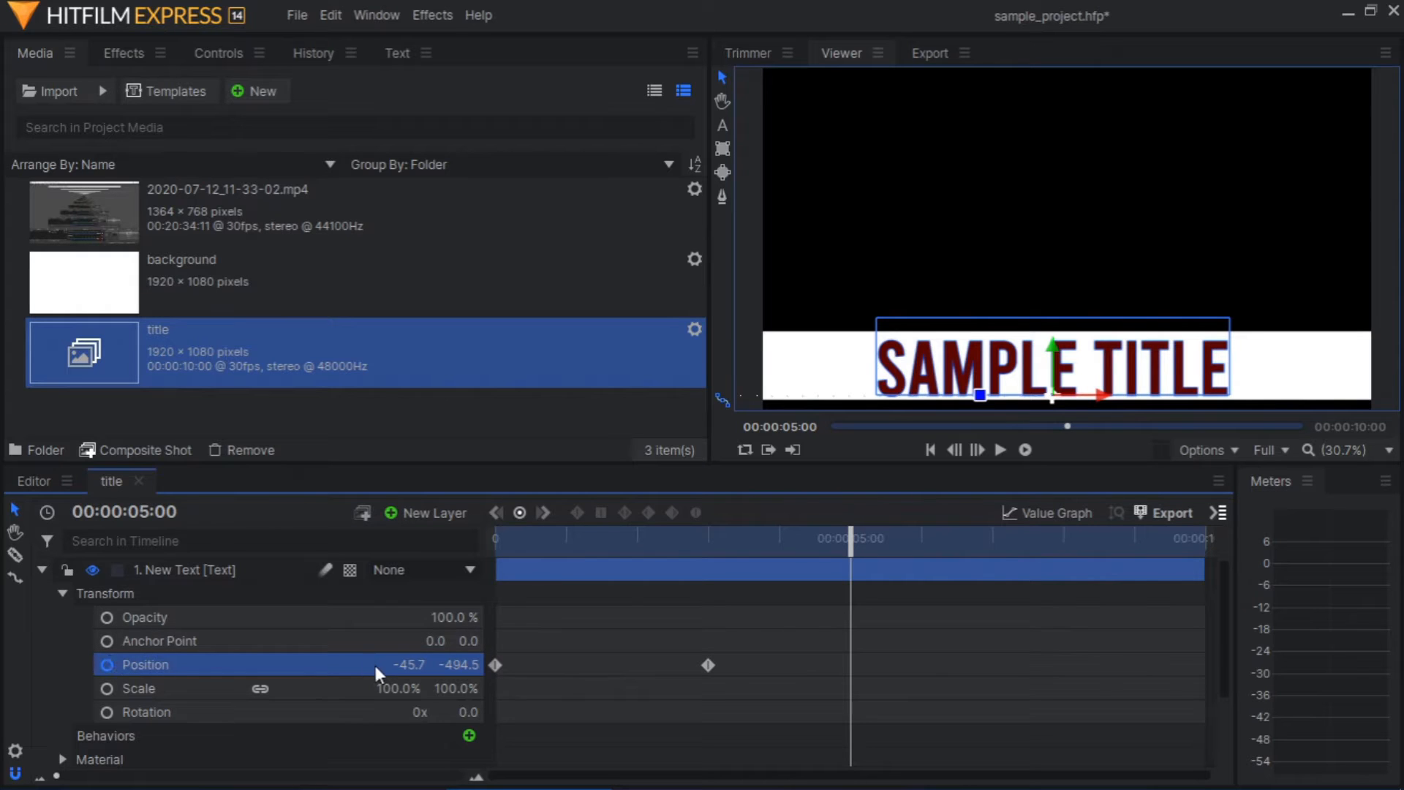
Add a text Position keyframe at 5 seconds with X about -41.7, and one at 00:00:07:00 beyond the frame's right side, about X 1518.2
left_click_drag(413, 664, 418, 664)
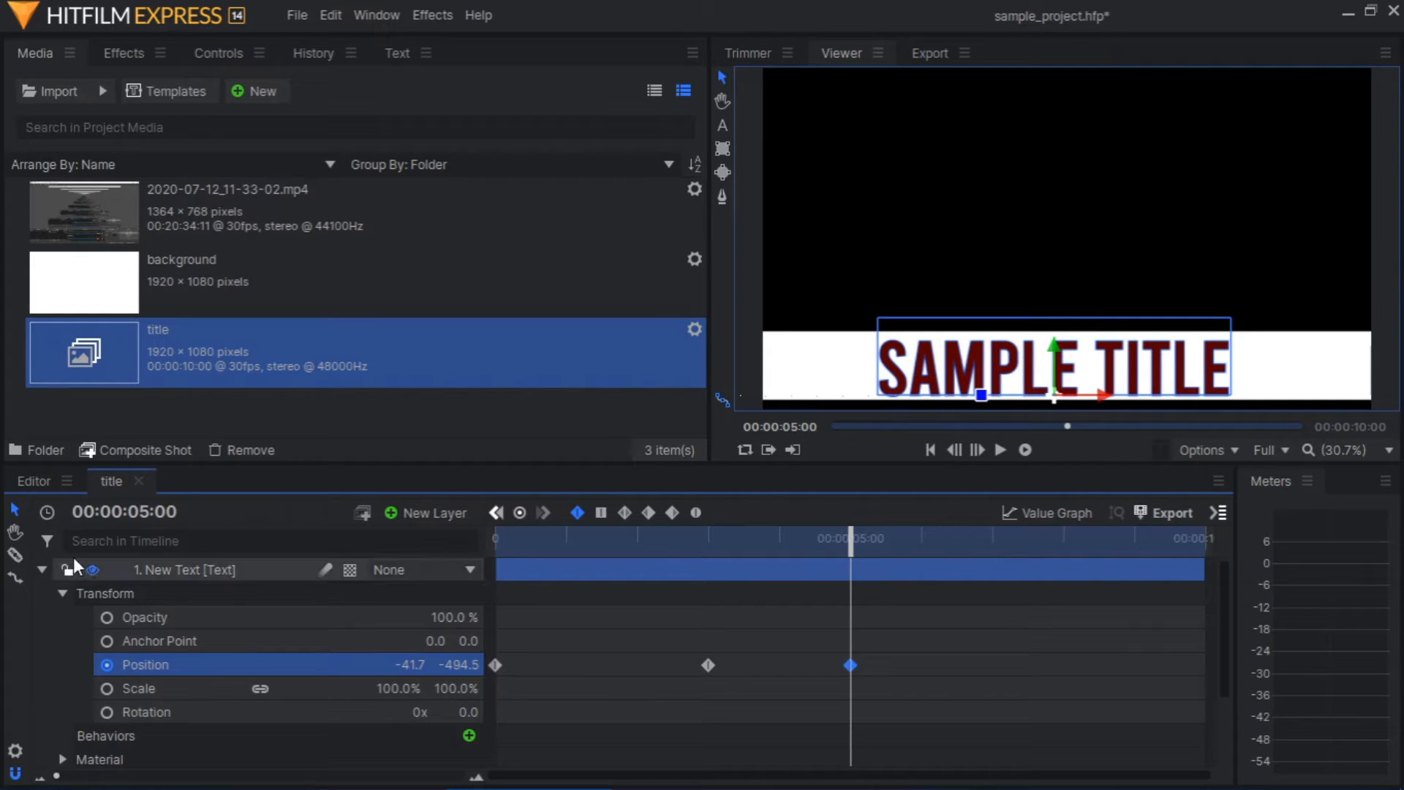
left_click(143, 511)
left_click(140, 512)
type("7")
key("Return")
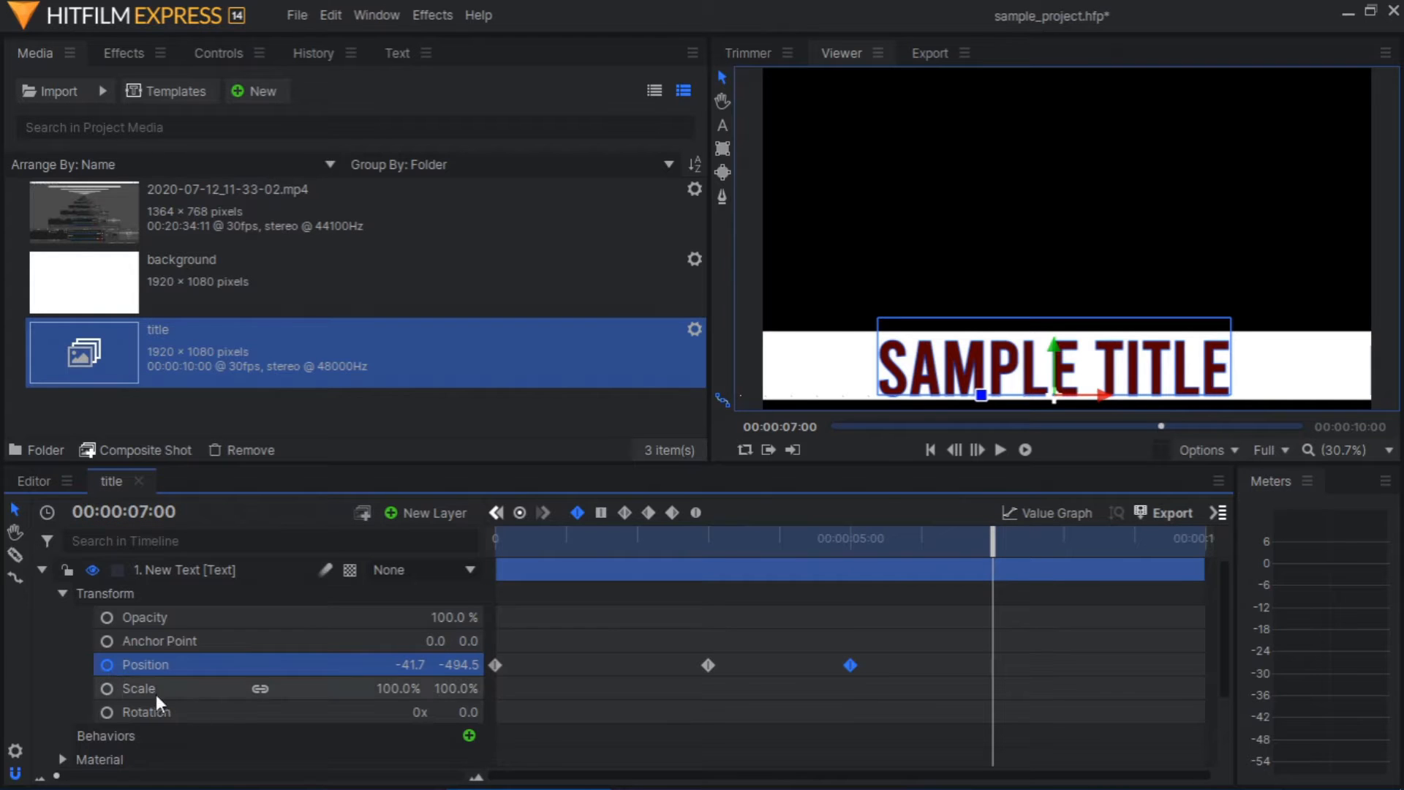
left_click_drag(410, 665, 757, 665)
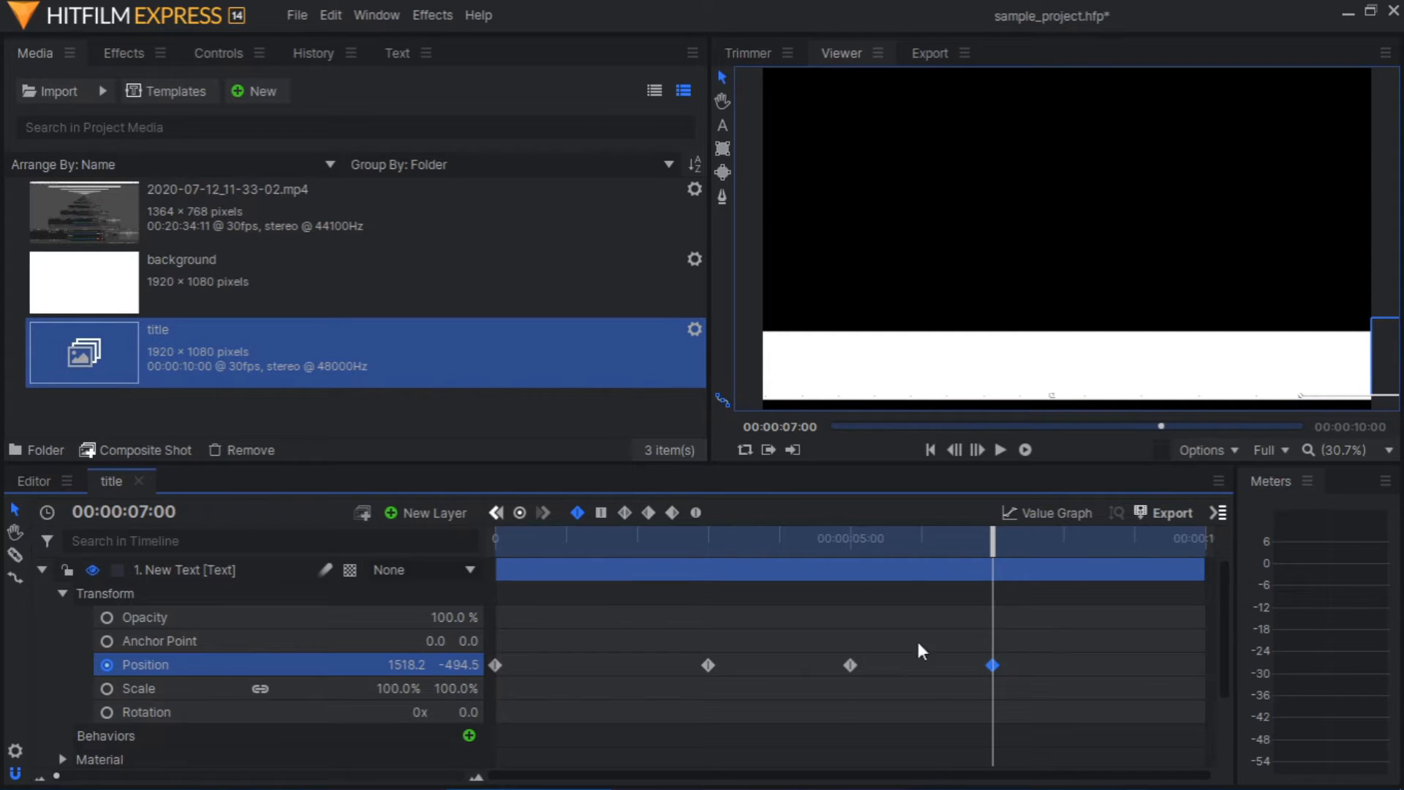
Play the title composite shot from the start to check the text sliding in, holding and sliding out
left_click_drag(992, 541, 495, 541)
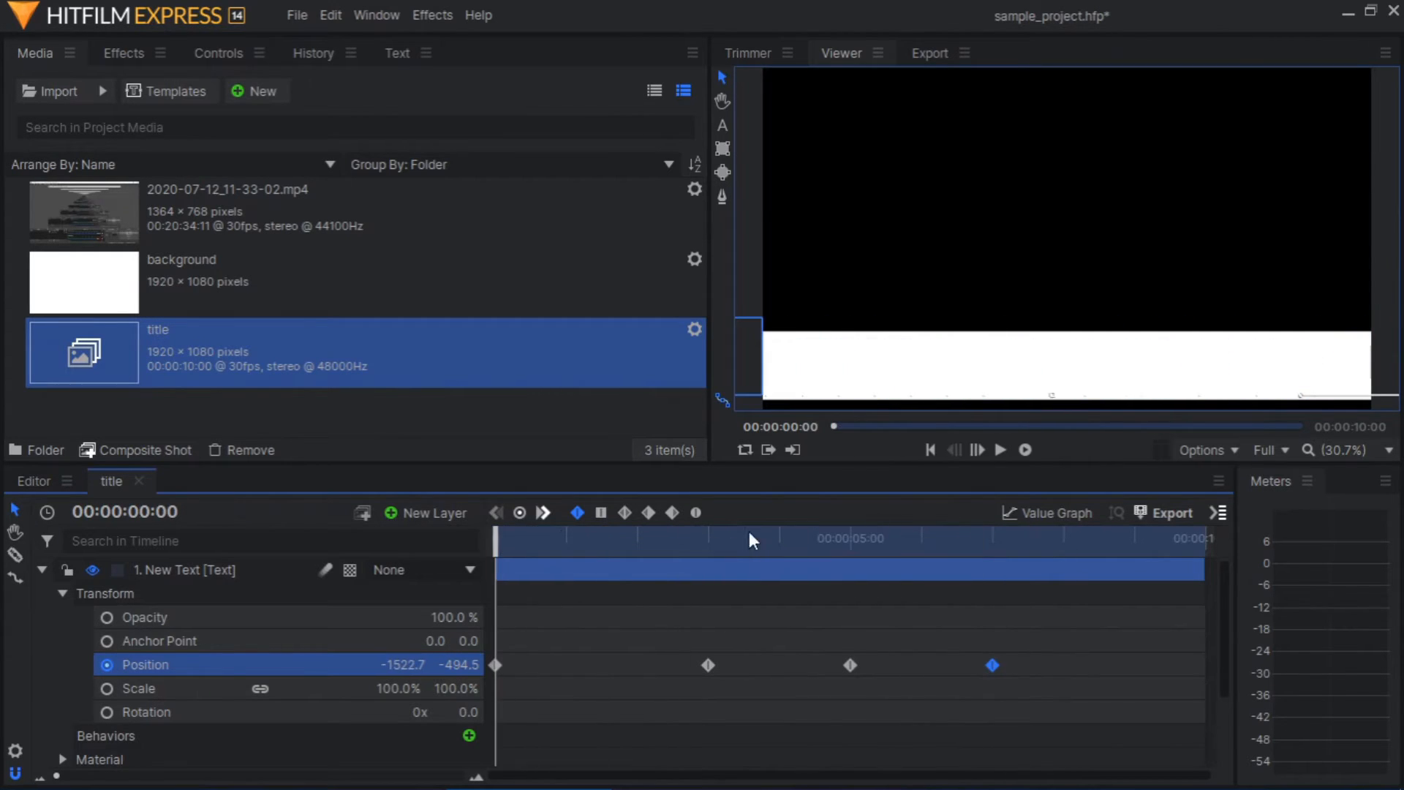
left_click(1001, 451)
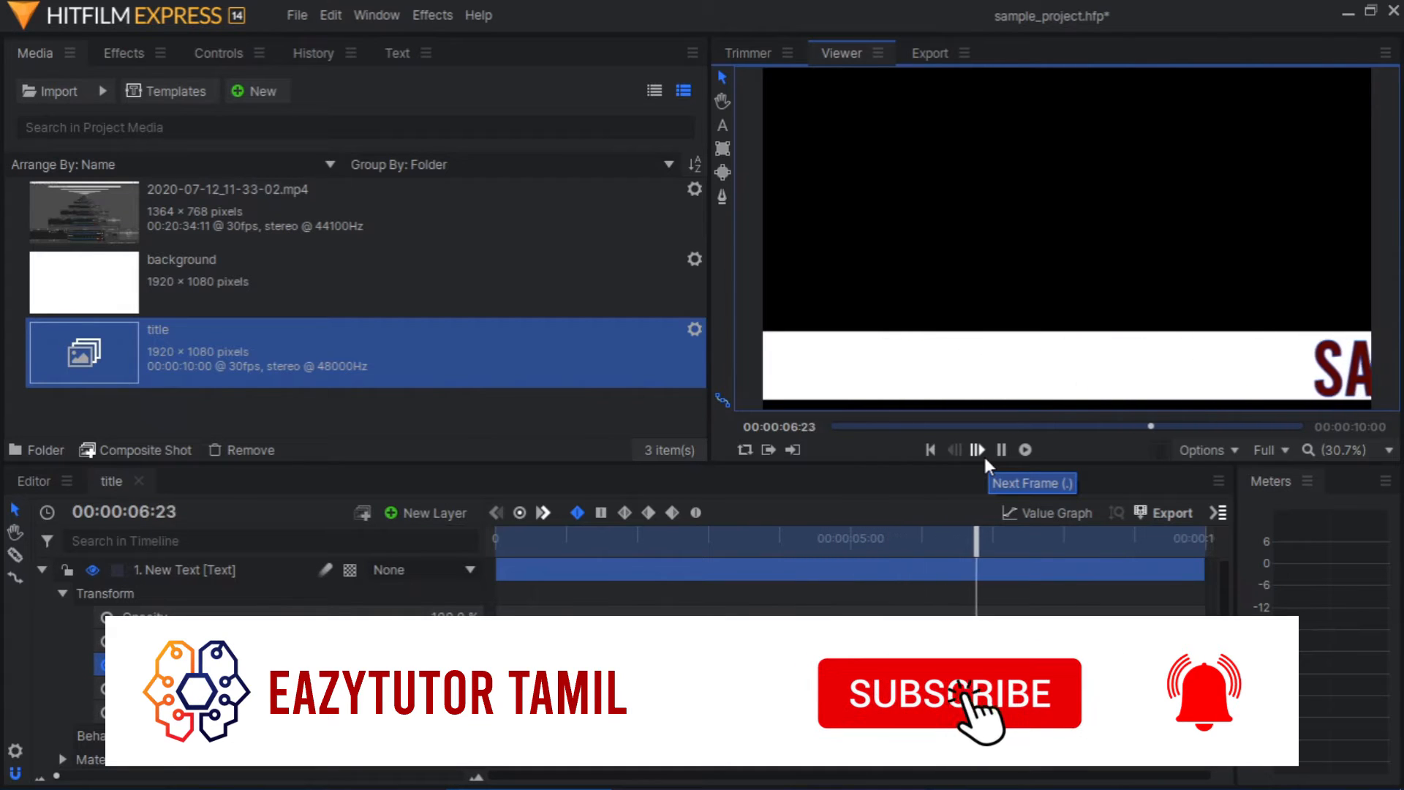
left_click(1001, 449)
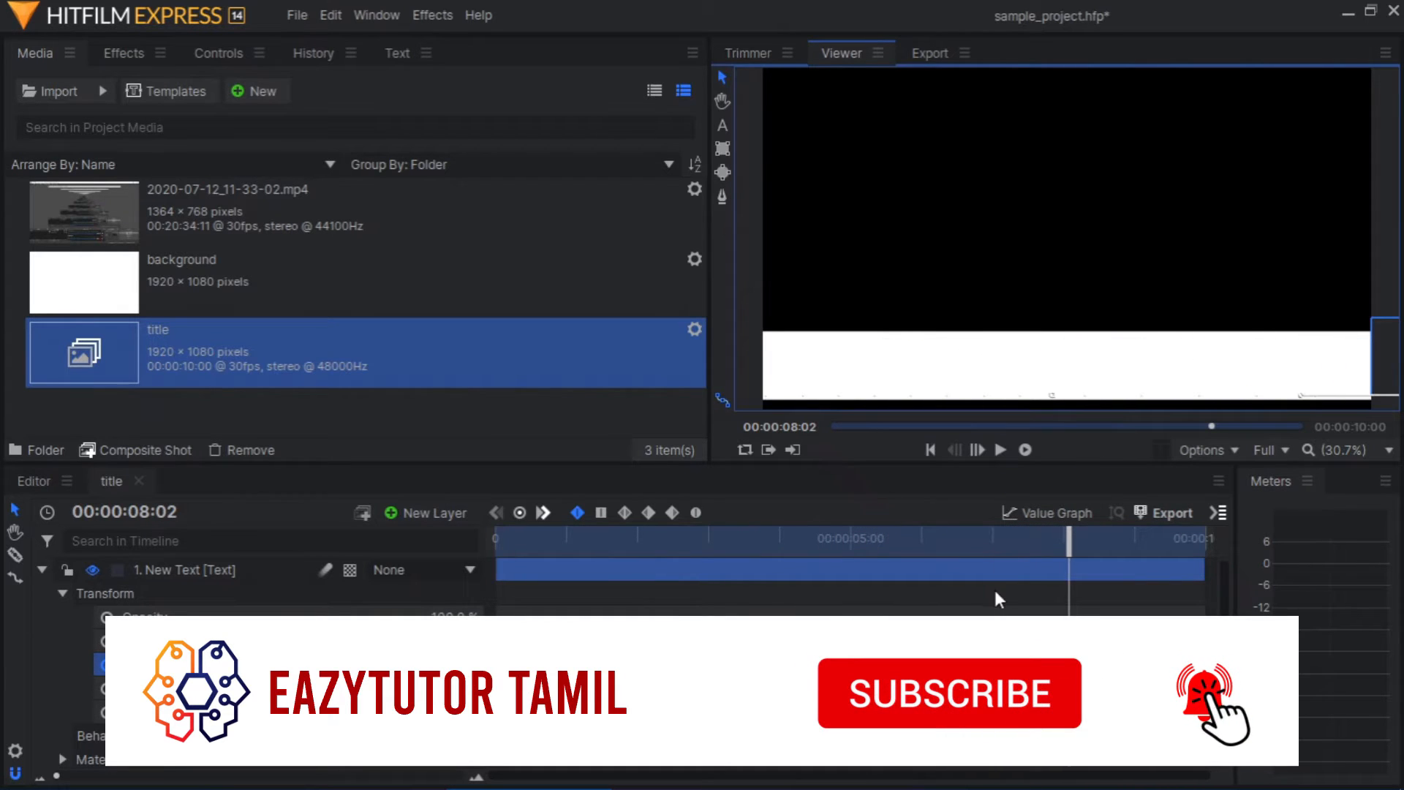
Select all Position keyframes of the New Text layer and convert them to Manual Bezier
left_click(943, 665)
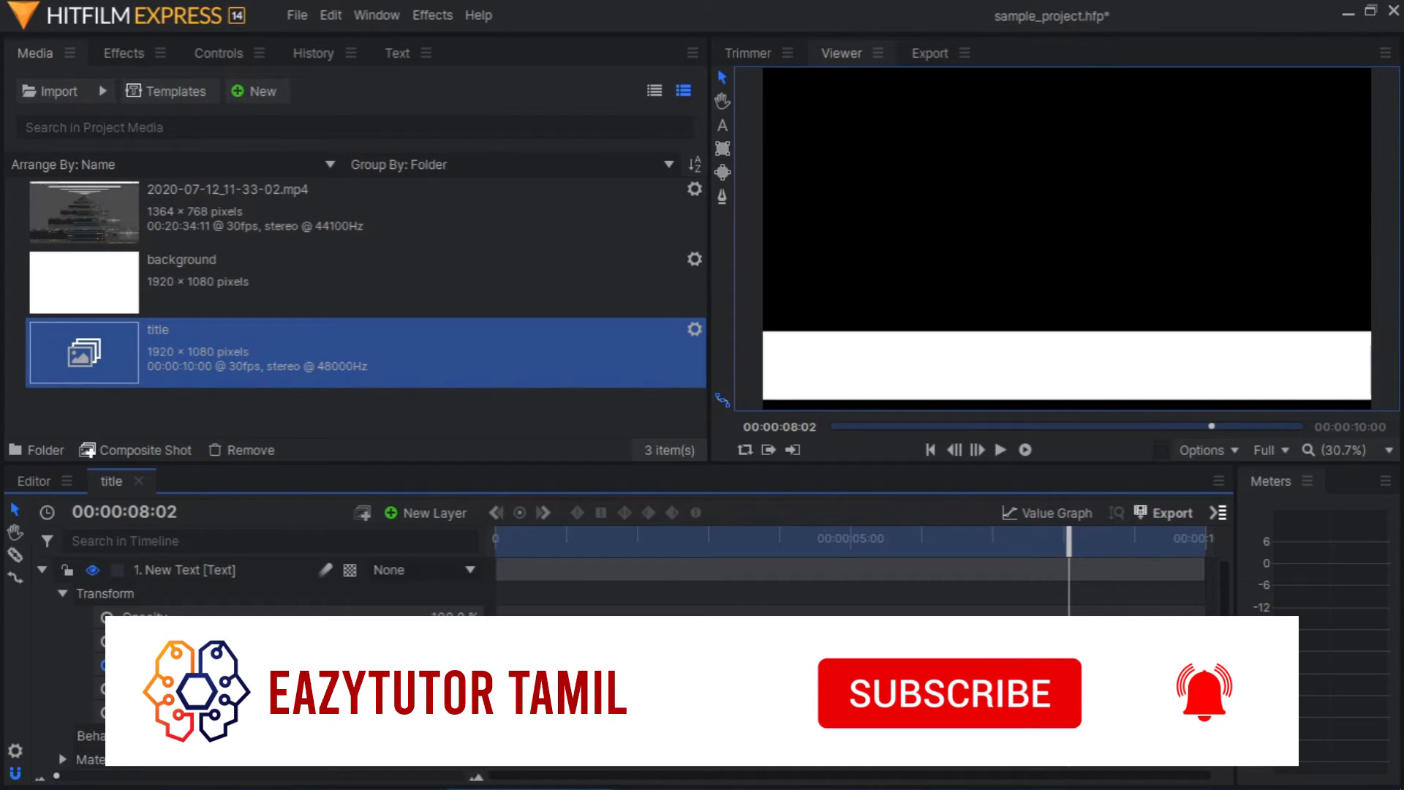
left_click(143, 664)
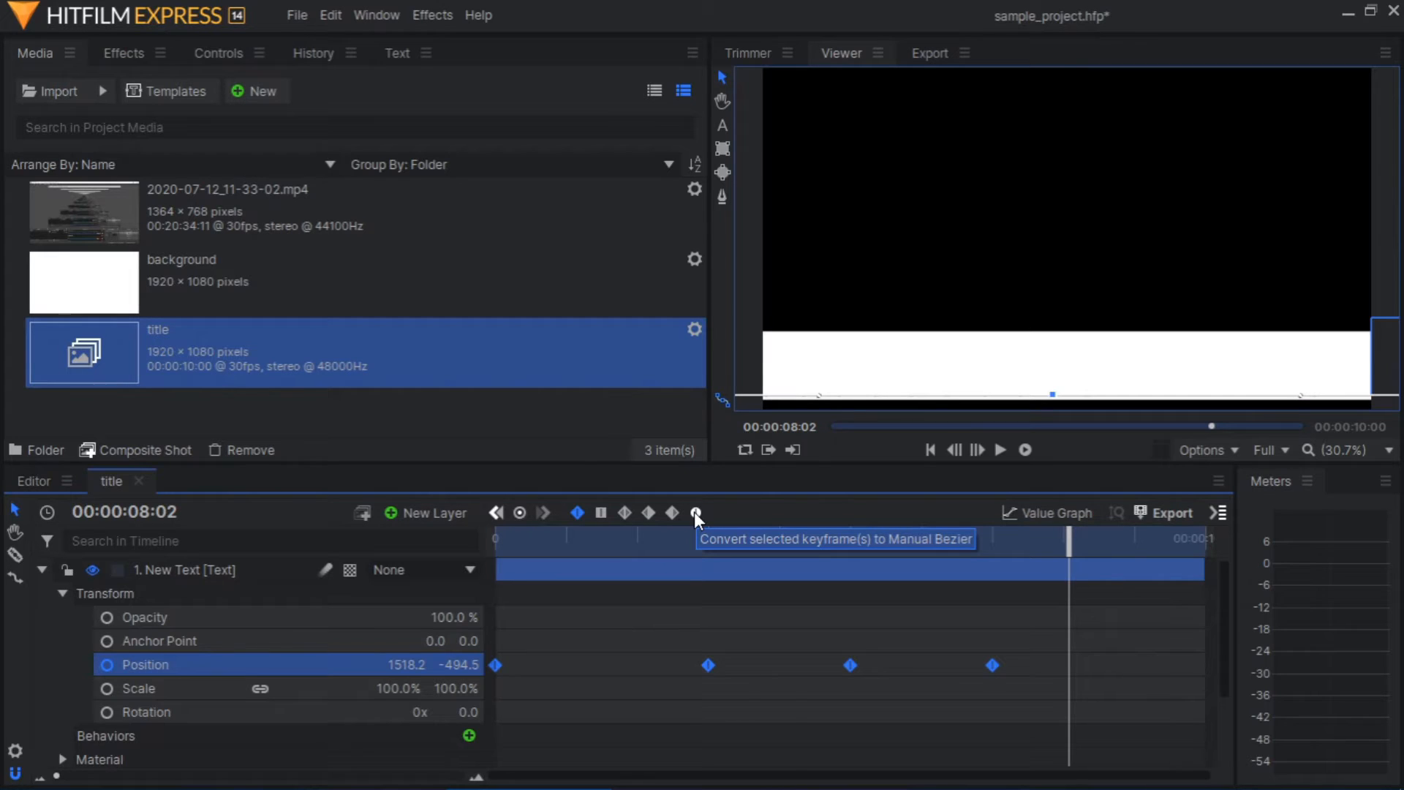
left_click(695, 512)
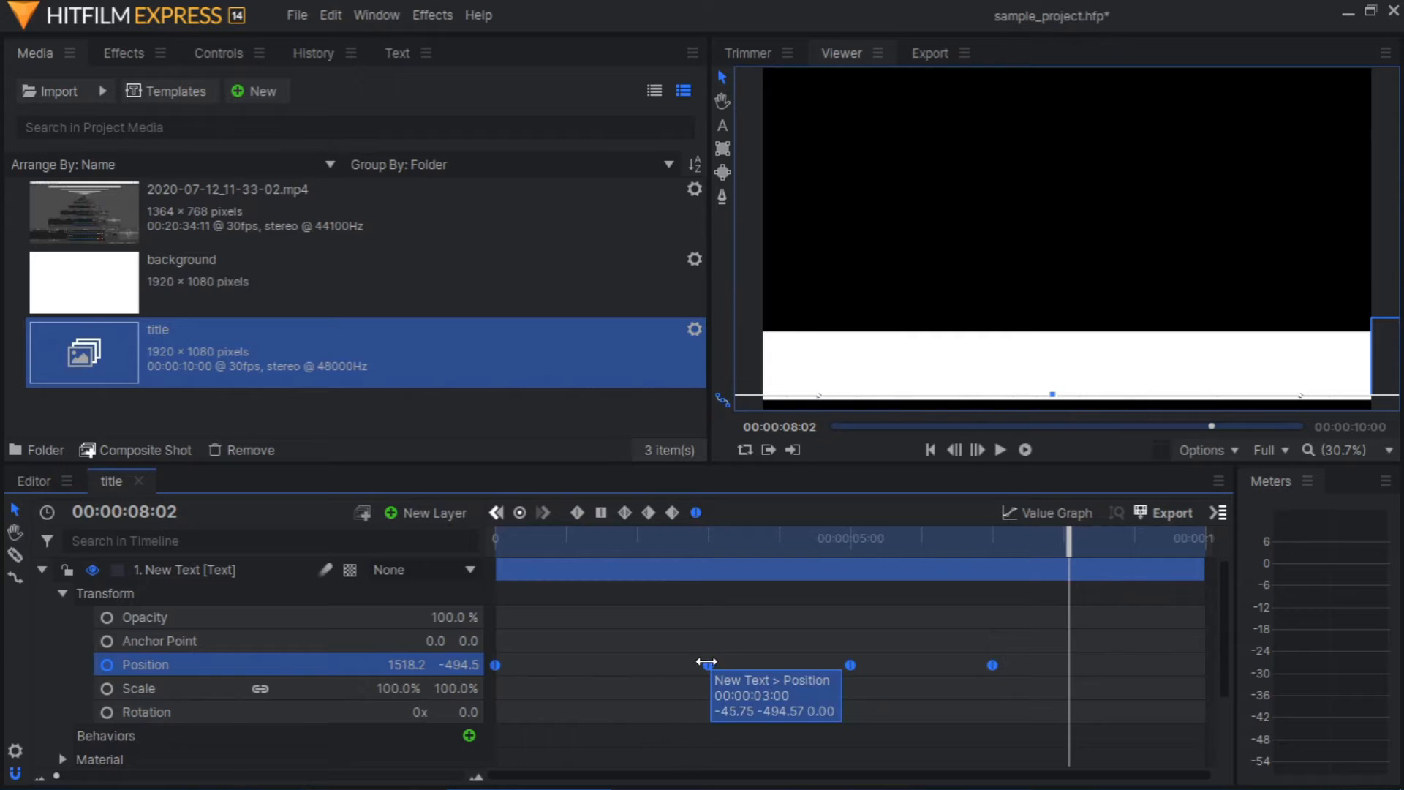
Play the title composite shot from the start to review the motion with Manual Bezier keyframes
left_click_drag(1073, 534, 490, 535)
left_click(1001, 448)
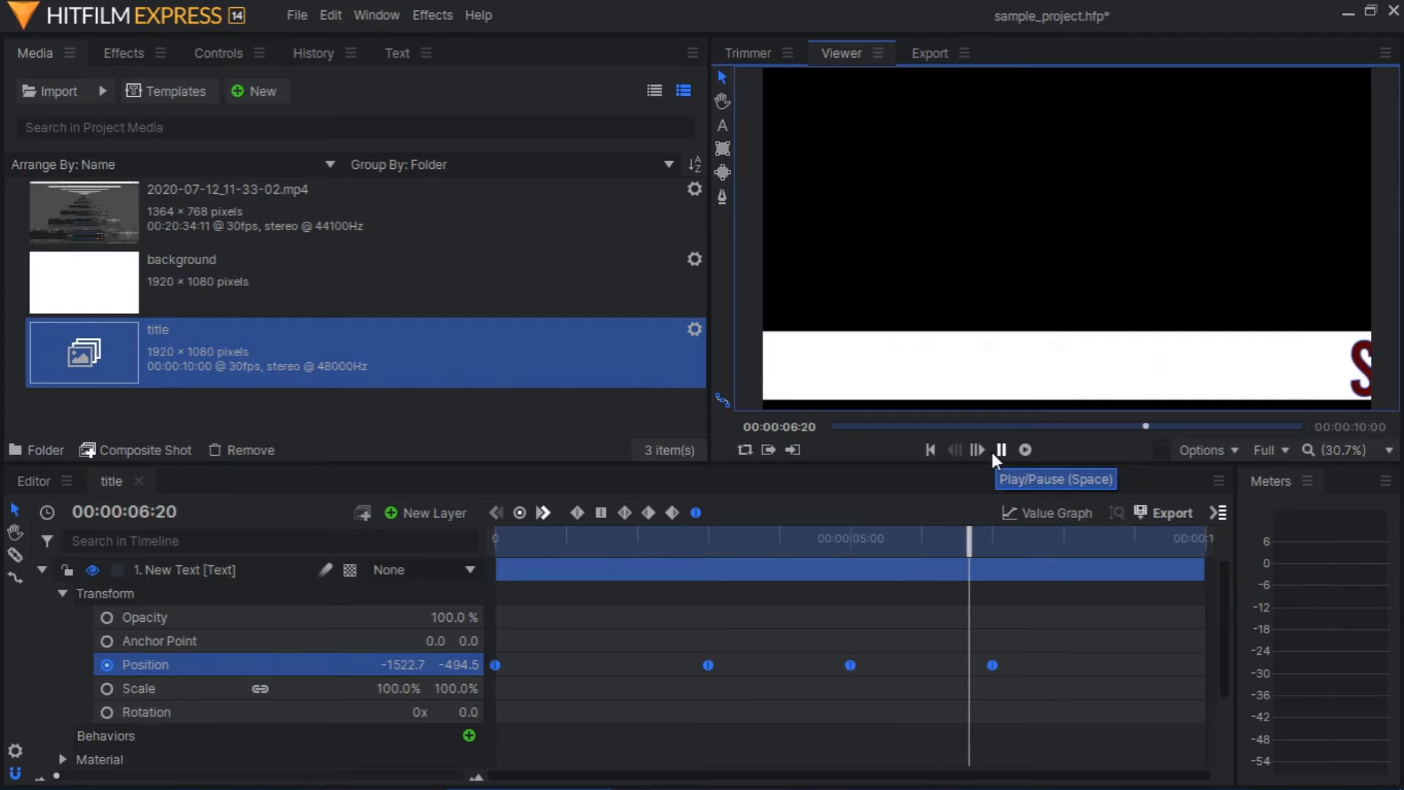
left_click(999, 450)
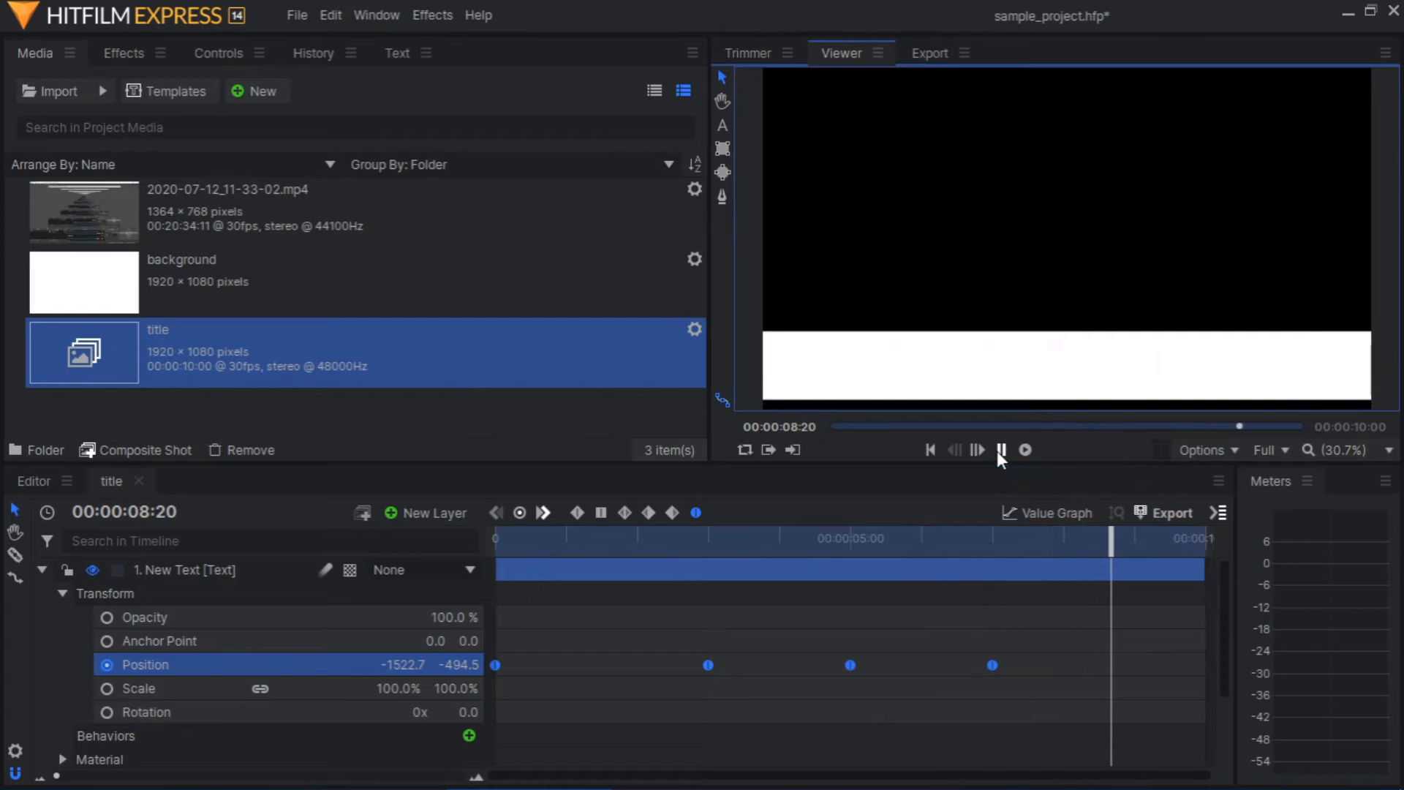
Return the title composite shot to its start, save the project and close the composite shot's timeline
left_click_drag(1110, 556, 496, 538)
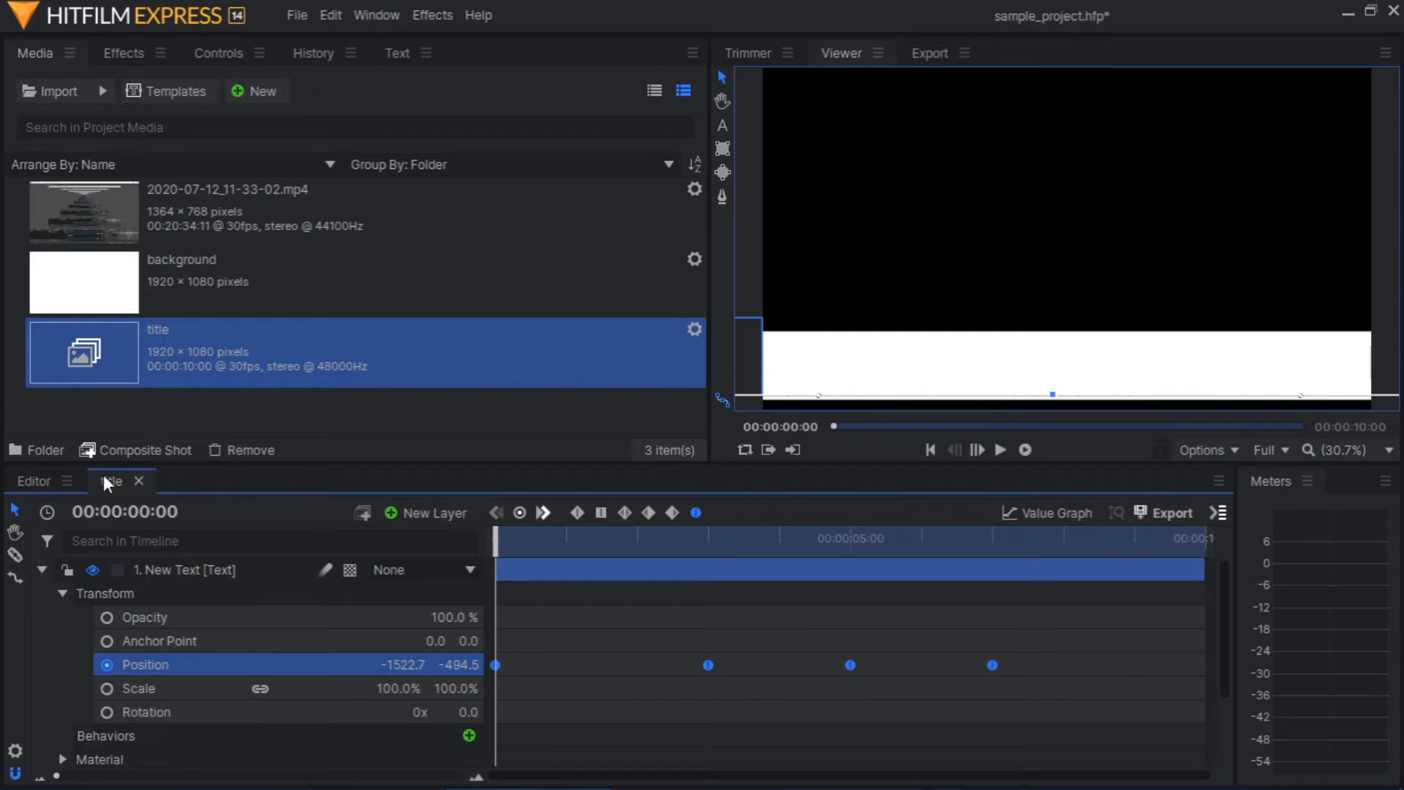
key("ctrl+s")
left_click(138, 481)
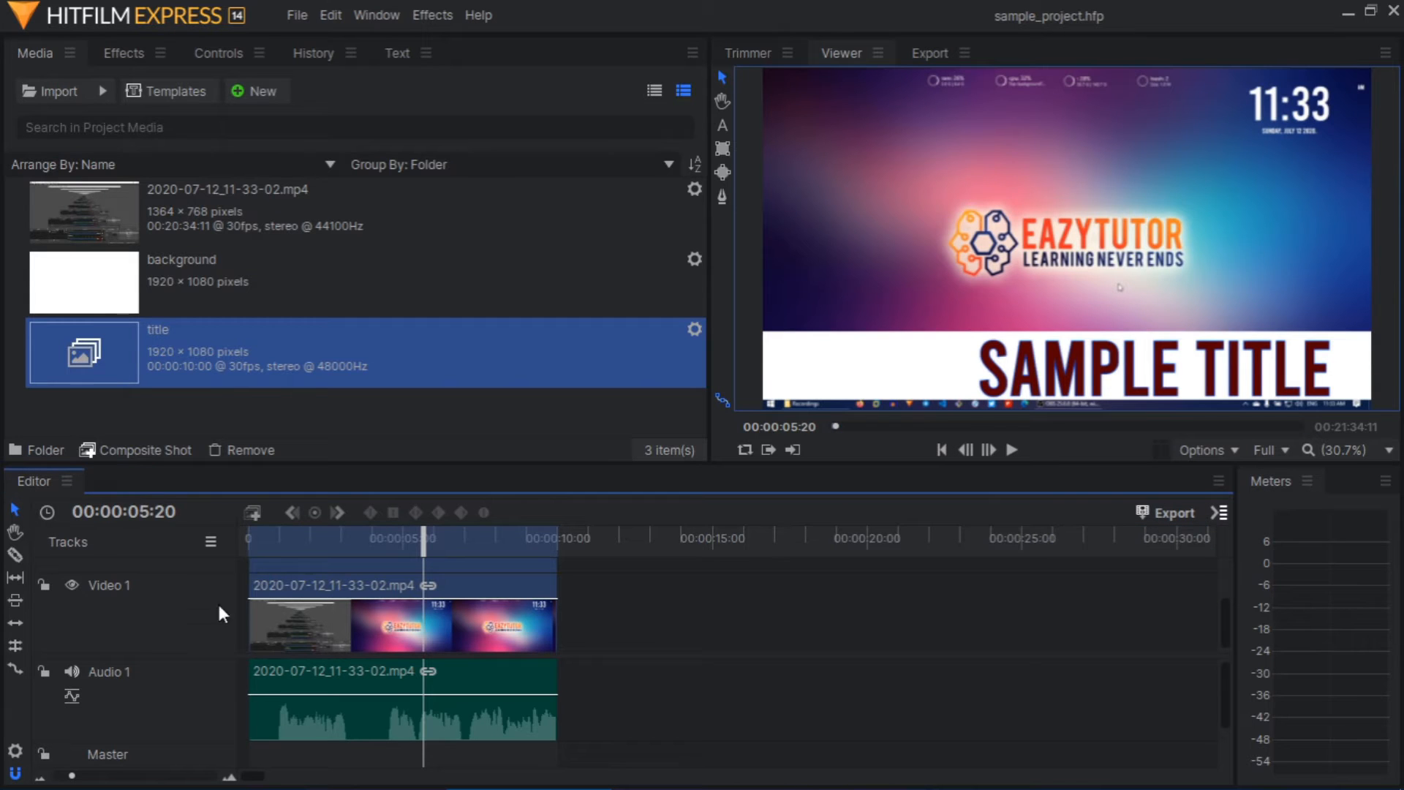
Play the main editor timeline from the start to review the animated title over the video
left_click_drag(423, 541, 249, 541)
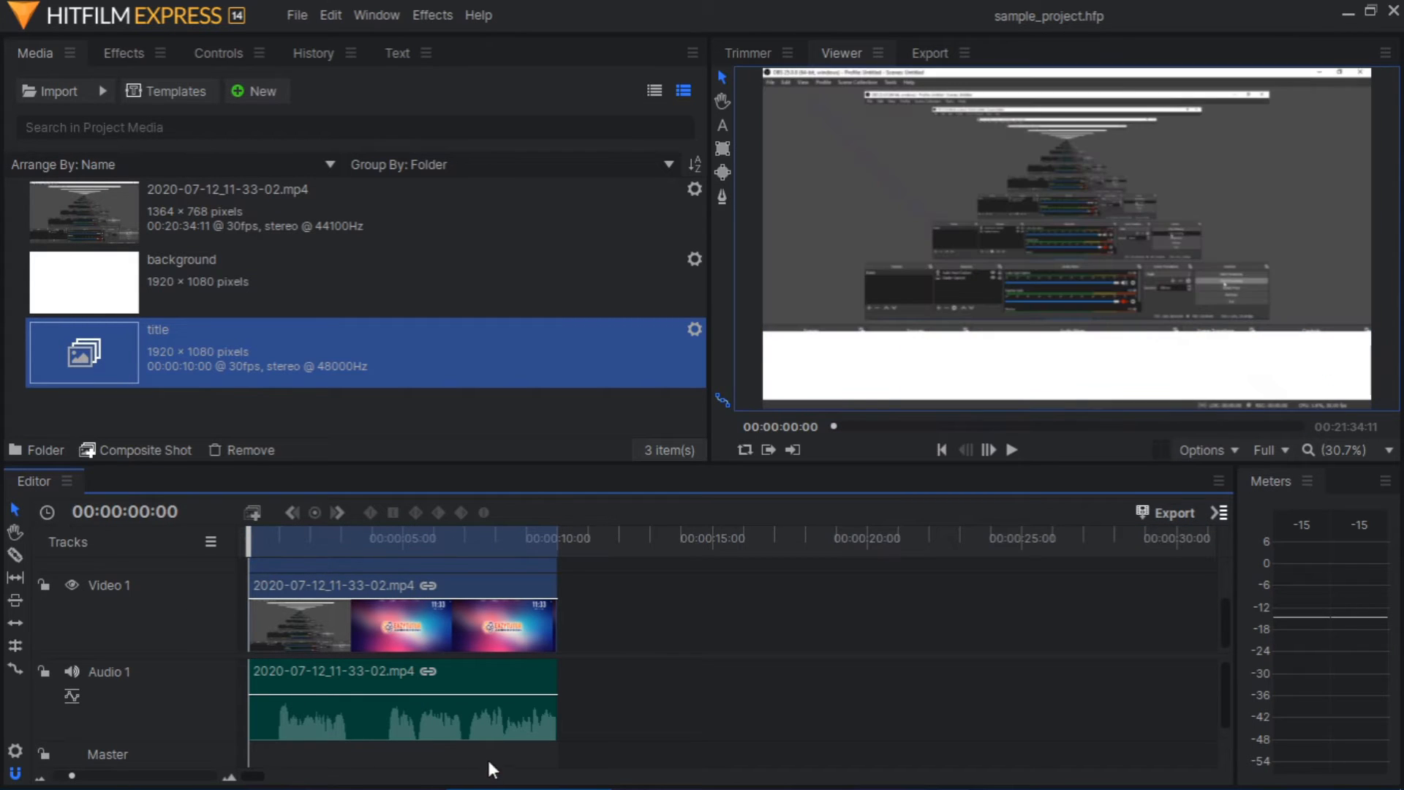
key("space")
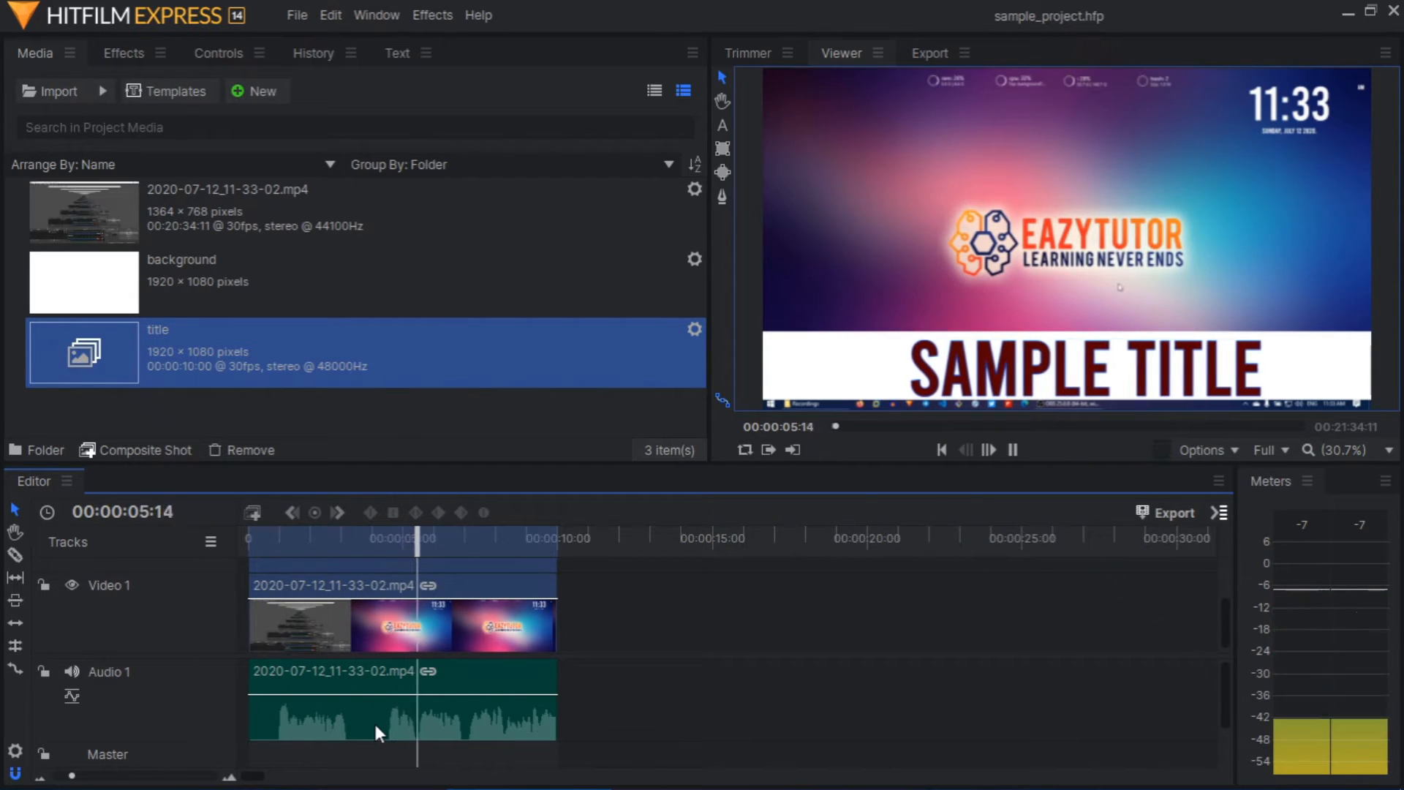
Stop the playback and create a 1080p Full HD, 30 fps composite shot named lower_third
key("space")
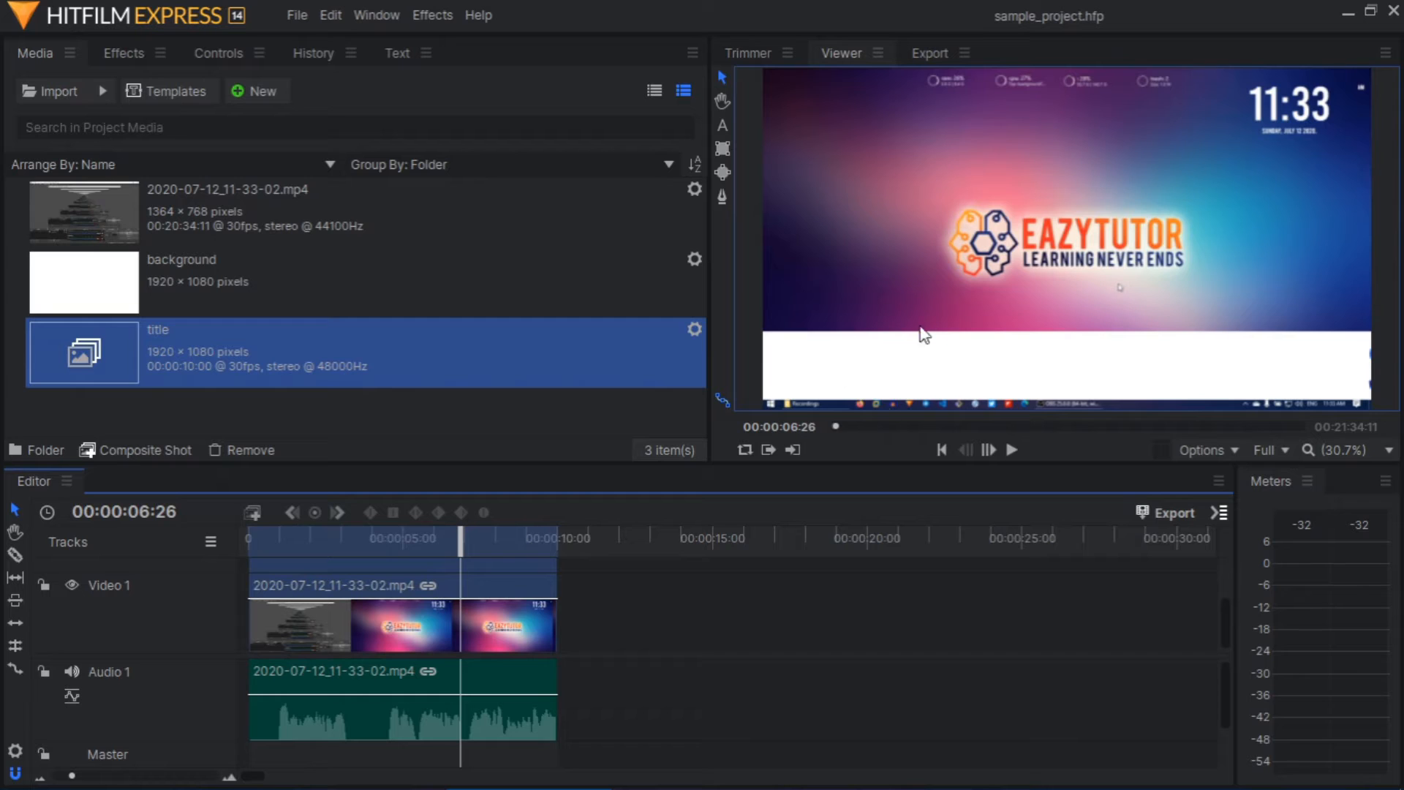
left_click(196, 334)
left_click(251, 98)
left_click(269, 112)
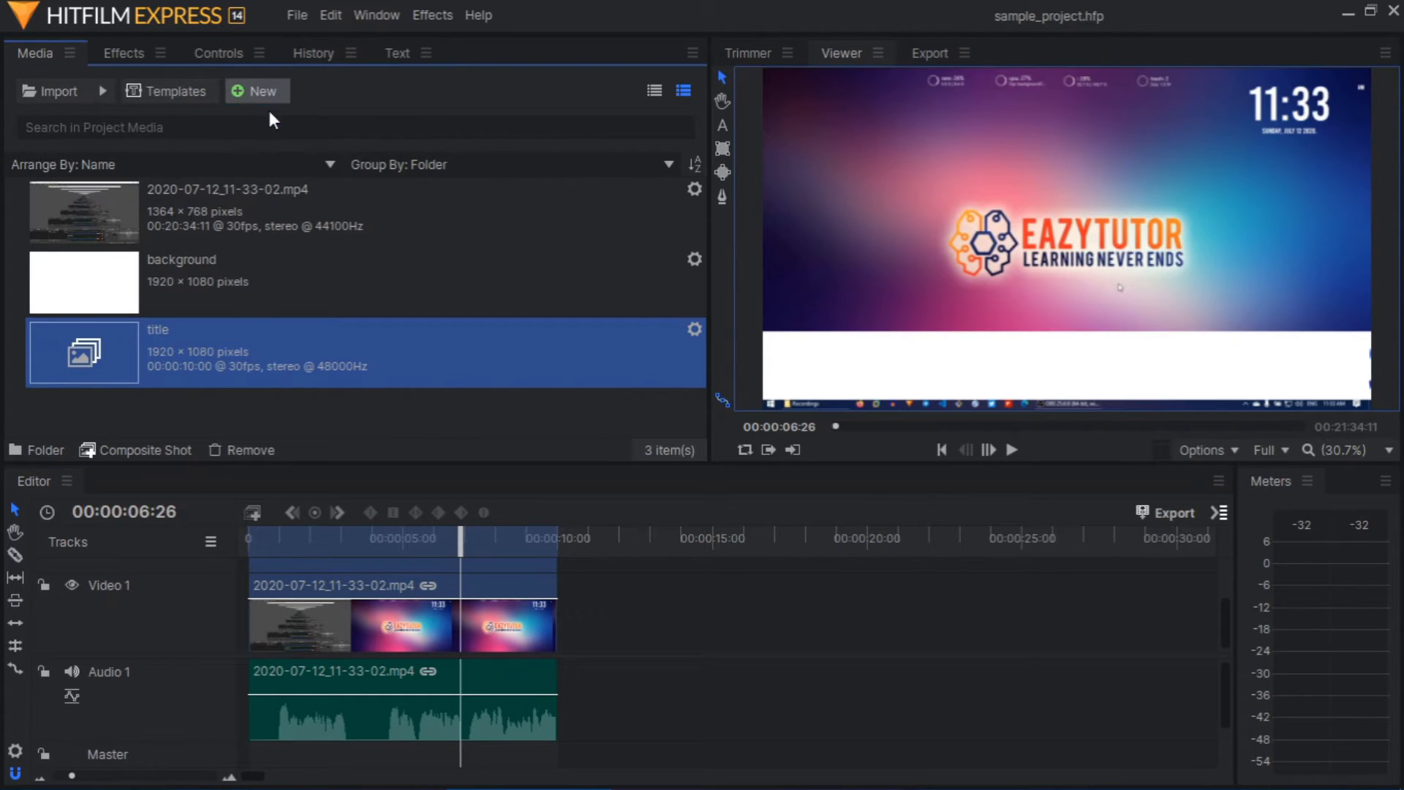
key("BackSpace")
key("BackSpace")
key("BackSpace")
key("BackSpace")
key("BackSpace")
key("BackSpace")
key("BackSpace")
key("BackSpace")
key("BackSpace")
key("BackSpace")
key("BackSpace")
key("BackSpace")
key("BackSpace")
key("BackSpace")
key("BackSpace")
key("BackSpace")
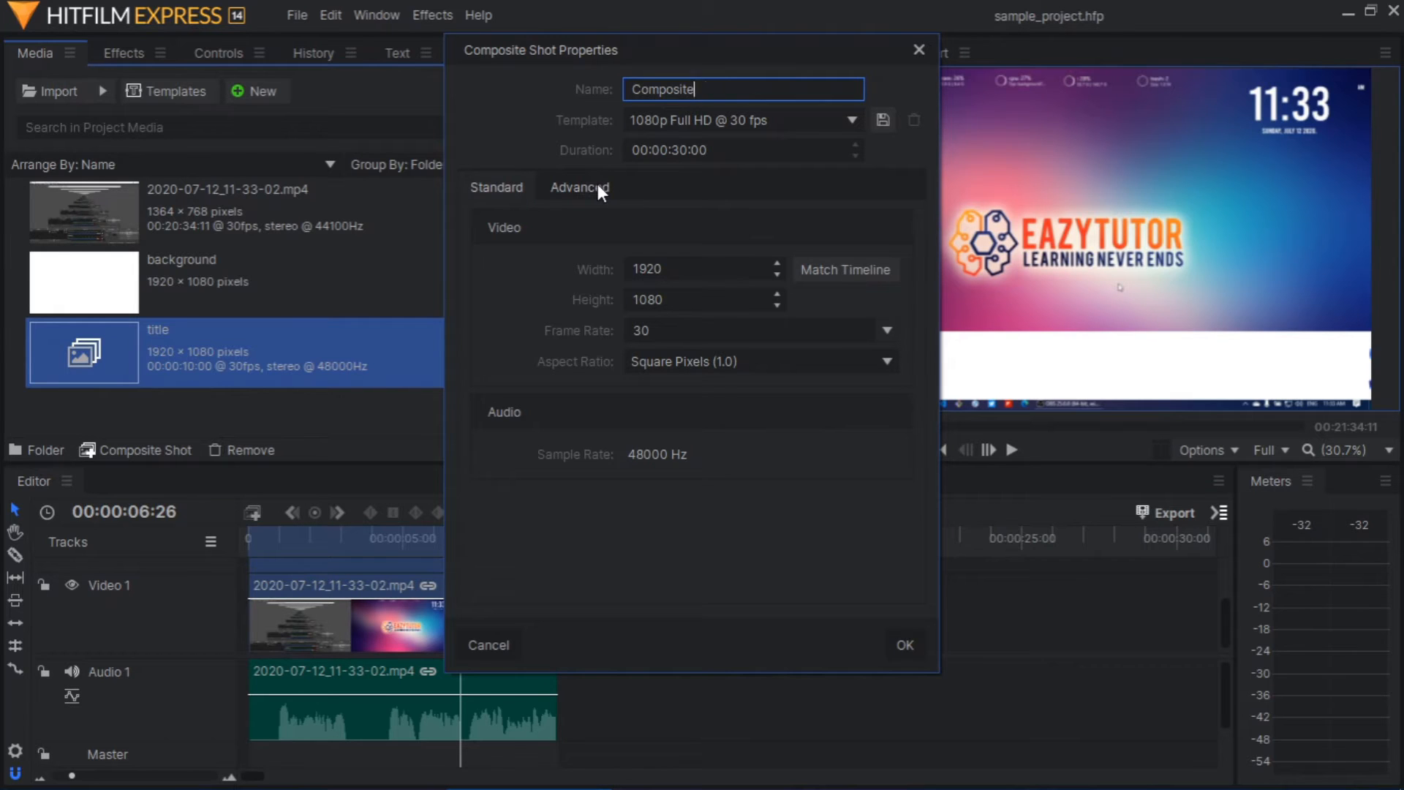
type("lower_third")
left_click(905, 645)
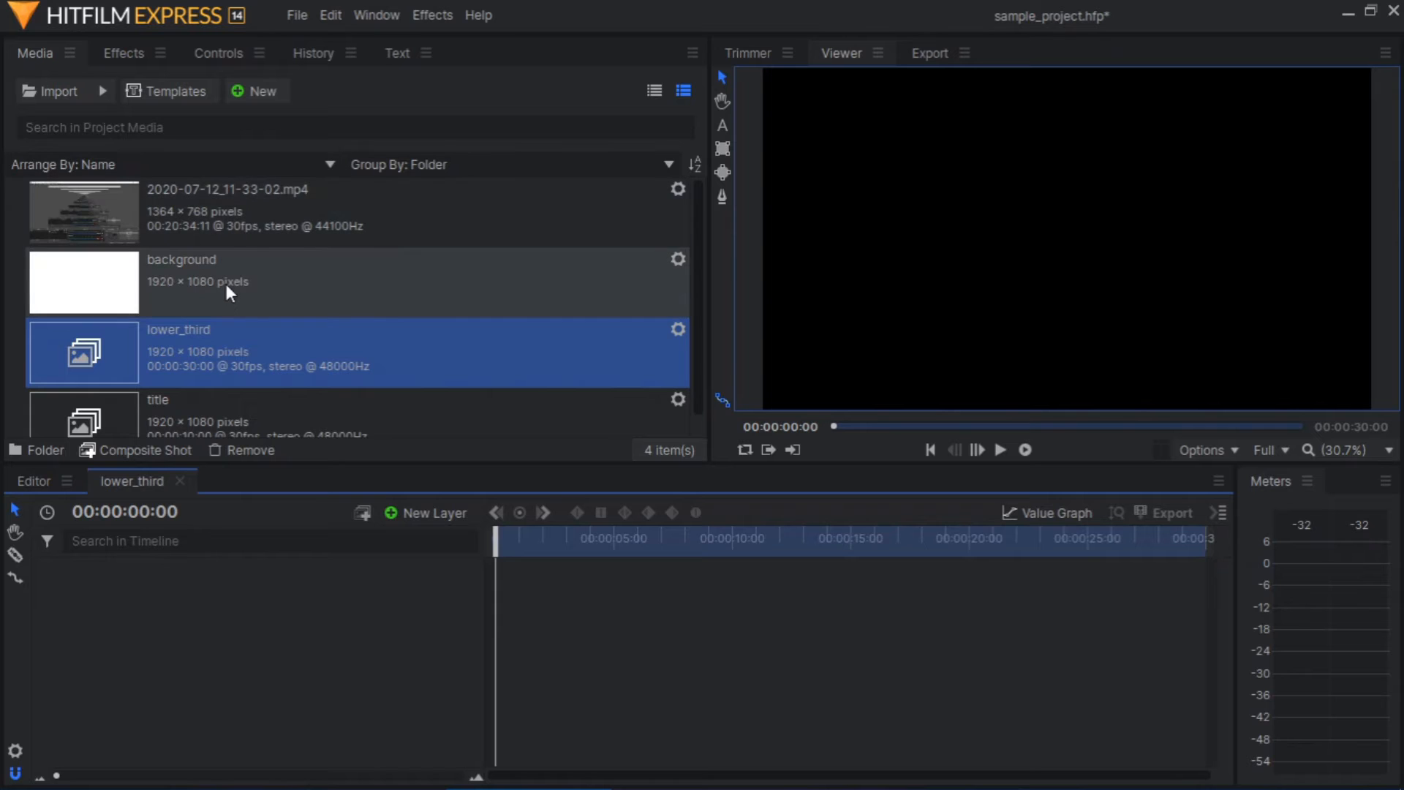
Import the author's circular PNG portrait from YouTube > EazyTutor_Tamil > branding > authors on the Data (I:) drive
left_click(62, 94)
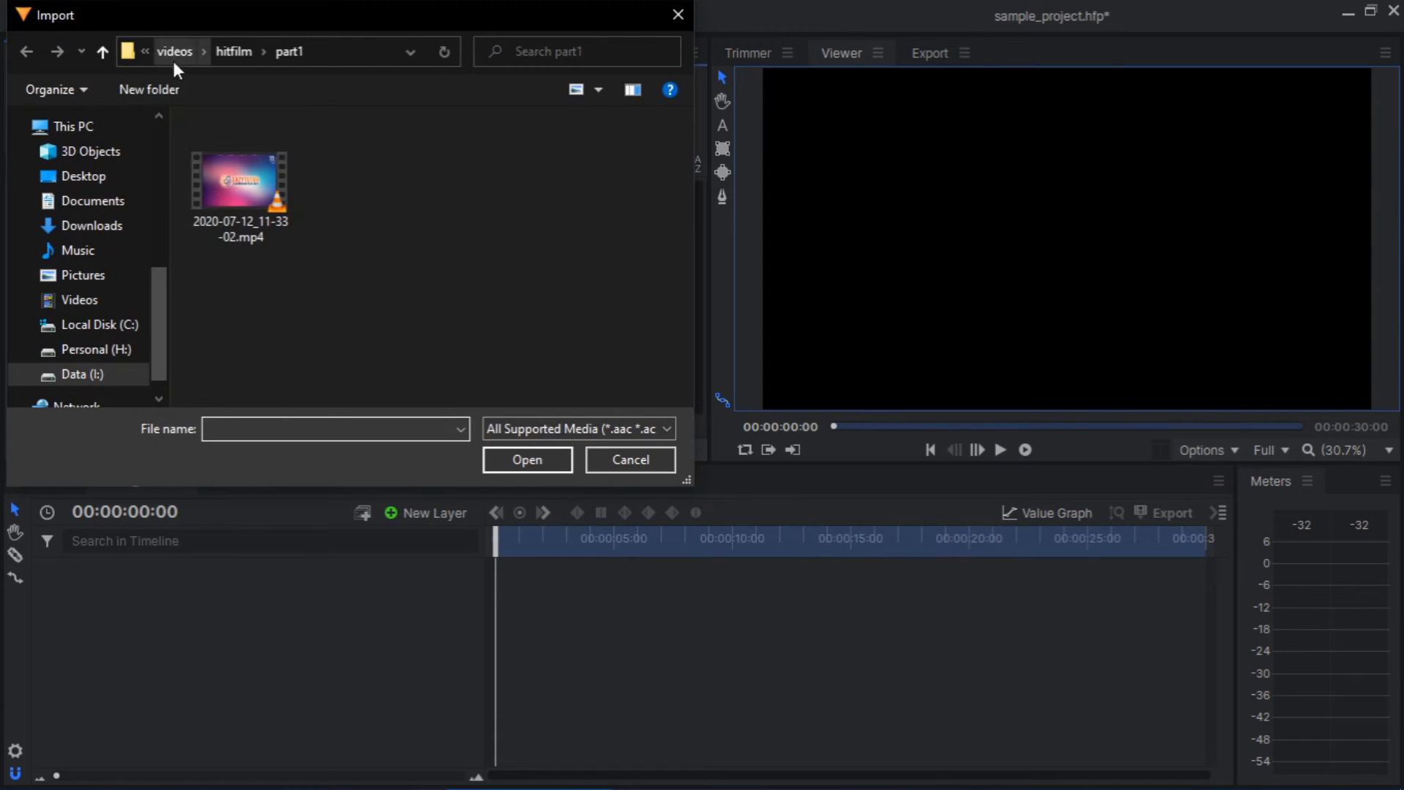
left_click(84, 374)
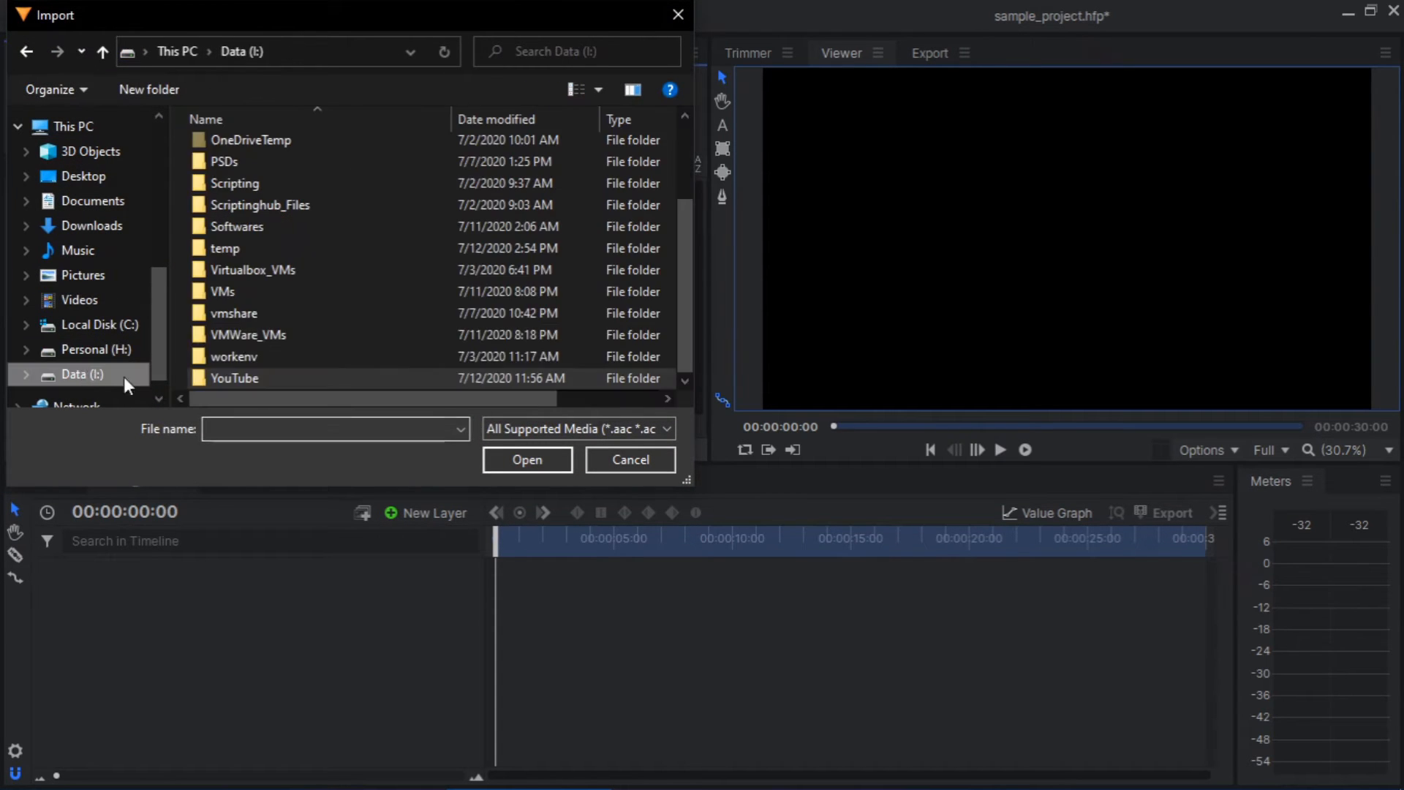
scroll(247, 384, "down", 1)
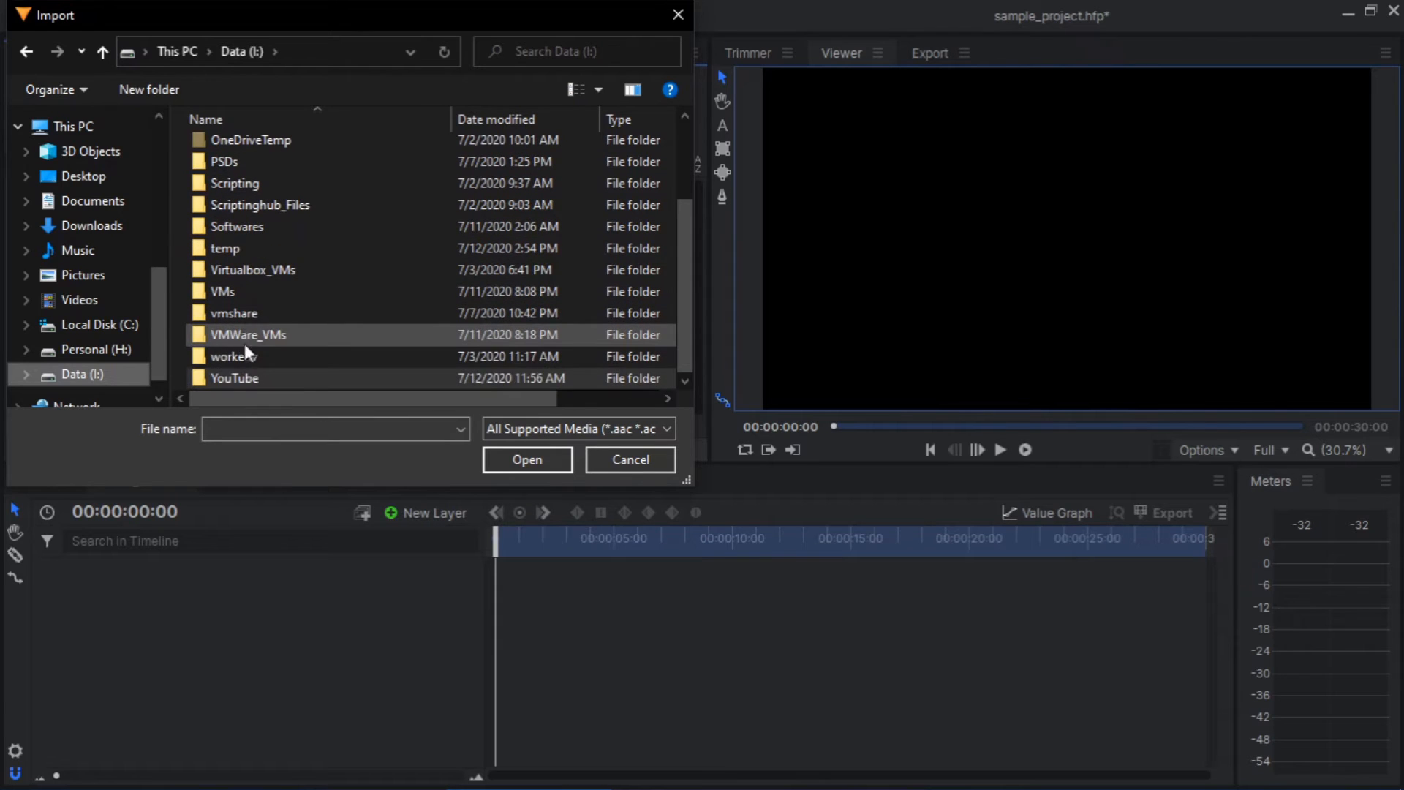
double_click(252, 376)
double_click(254, 214)
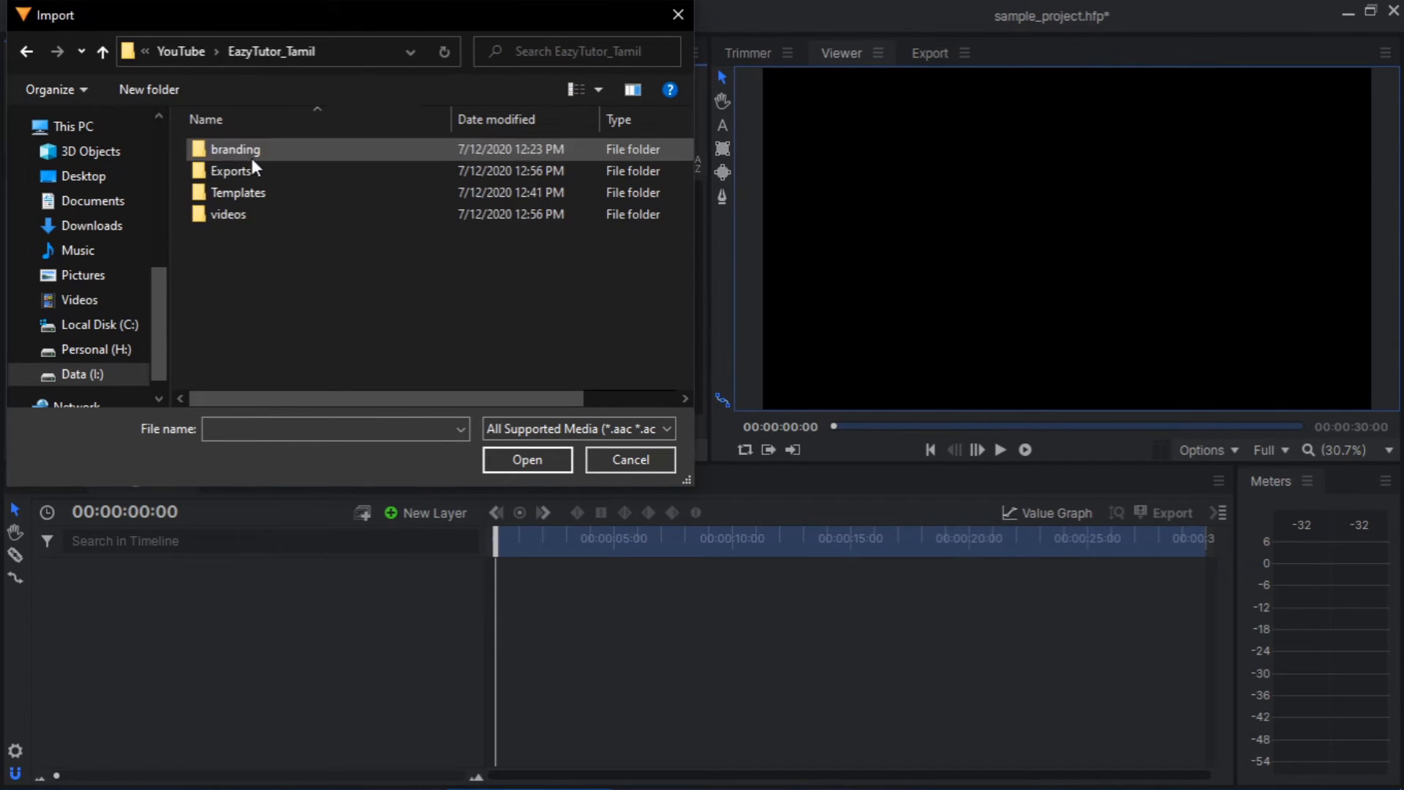
double_click(247, 152)
double_click(231, 147)
left_click(226, 152)
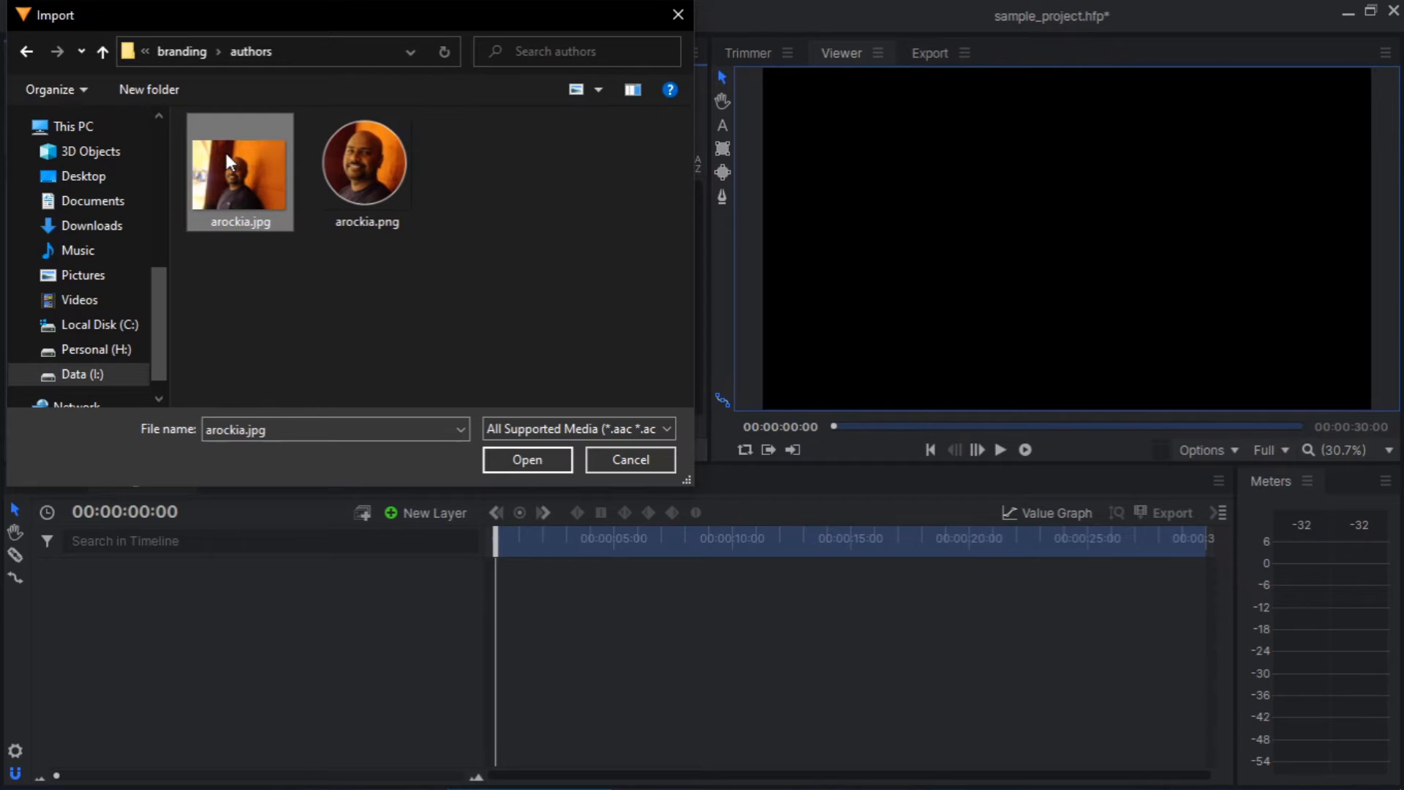
left_click(349, 143)
double_click(349, 142)
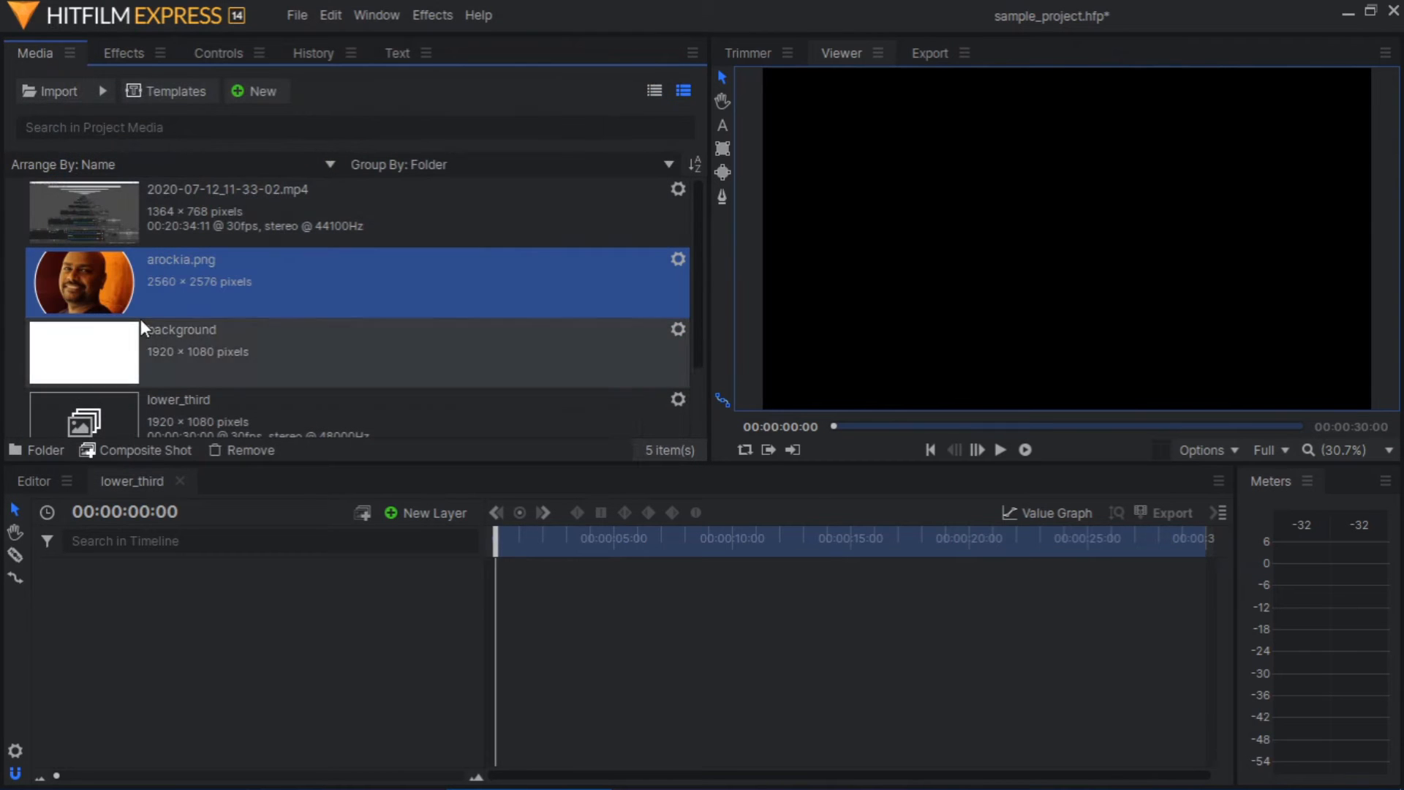
Add the portrait image to the lower_third composite shot as a layer and set its Scale to 13%
left_click_drag(118, 270, 232, 569)
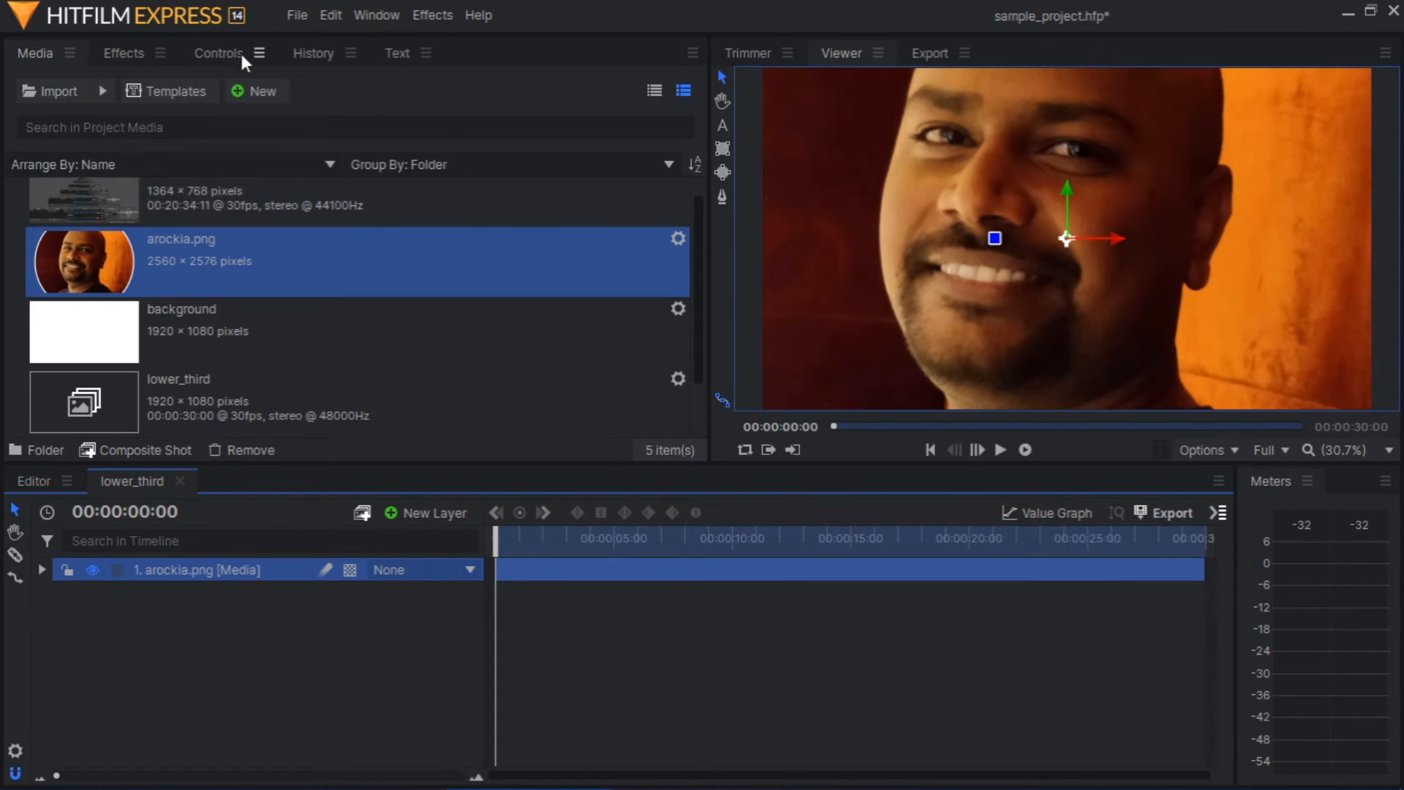
left_click(218, 53)
left_click(15, 231)
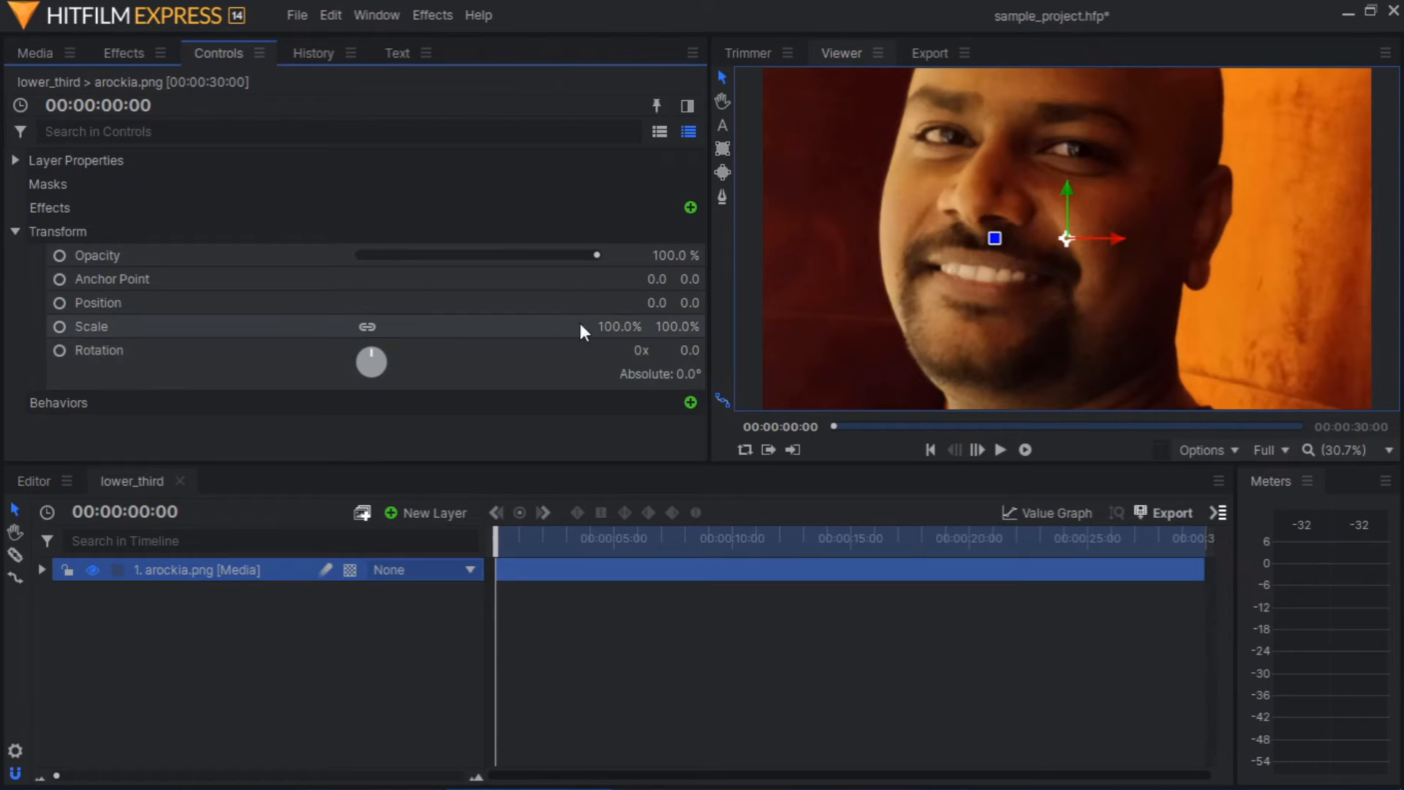
left_click_drag(620, 323, 570, 323)
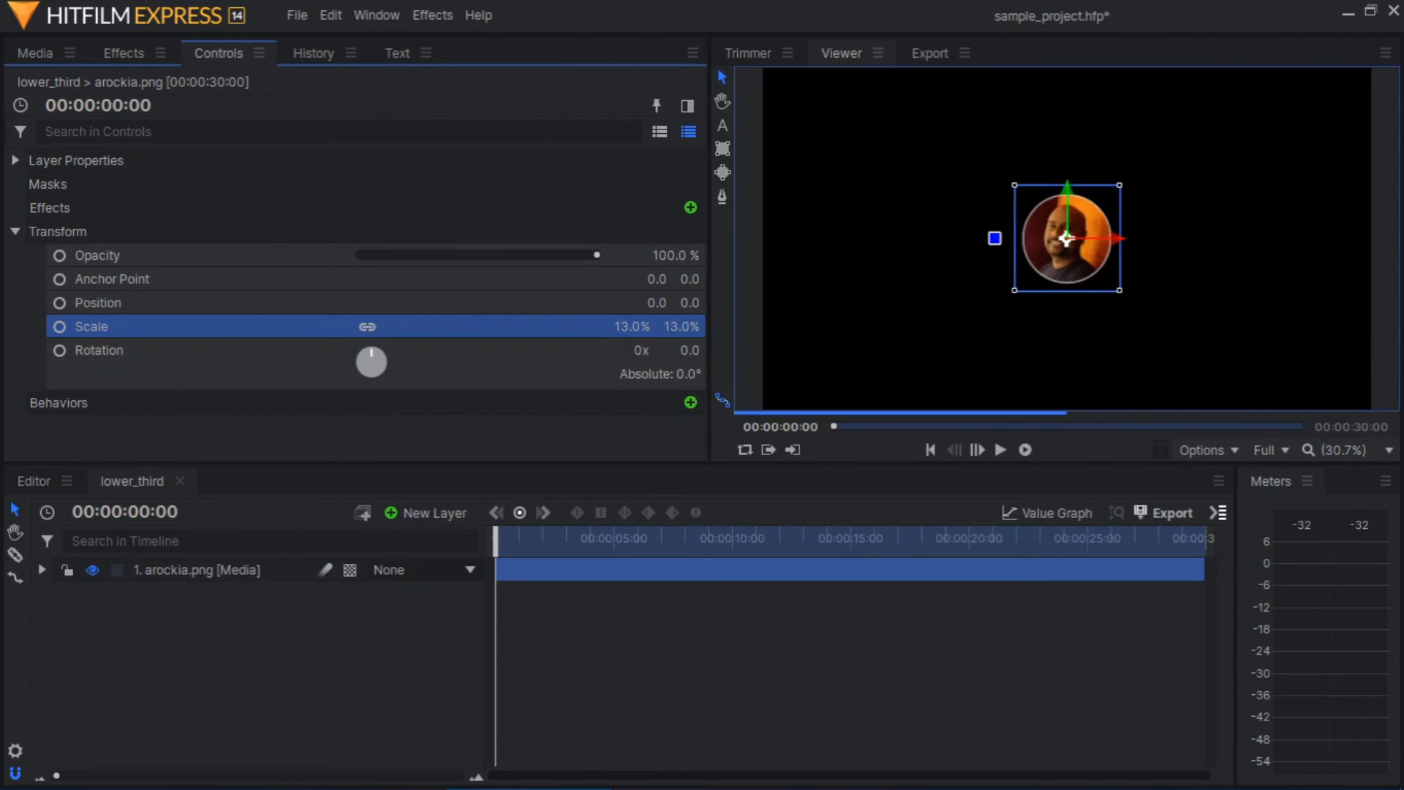
Move the portrait to the lower-left corner of the frame, at about Position -745, -345
left_click_drag(1067, 183, 1065, 297)
left_click_drag(1122, 350, 883, 361)
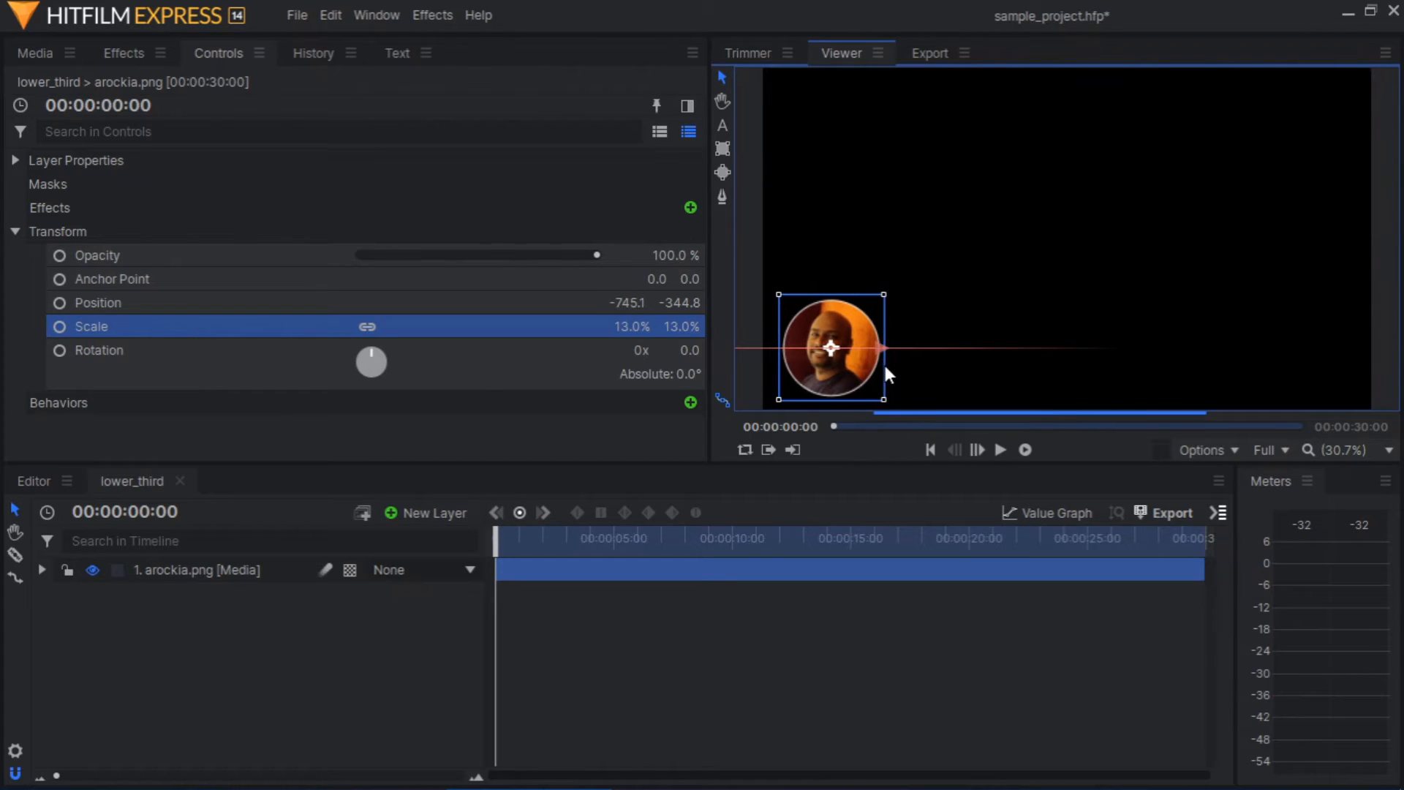
left_click(989, 307)
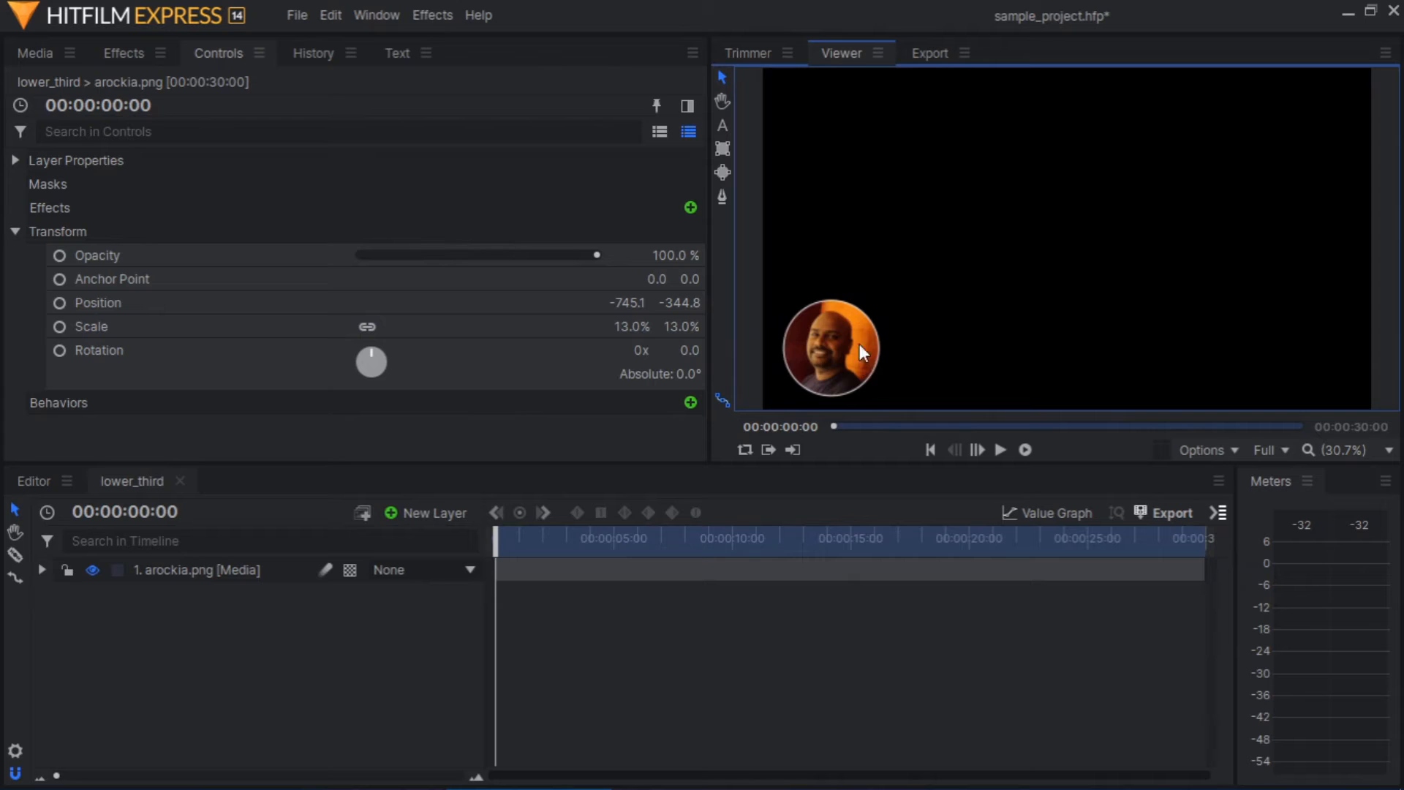
Add a white 1920 × 1080 plane layer to the lower_third composite shot
left_click(407, 510)
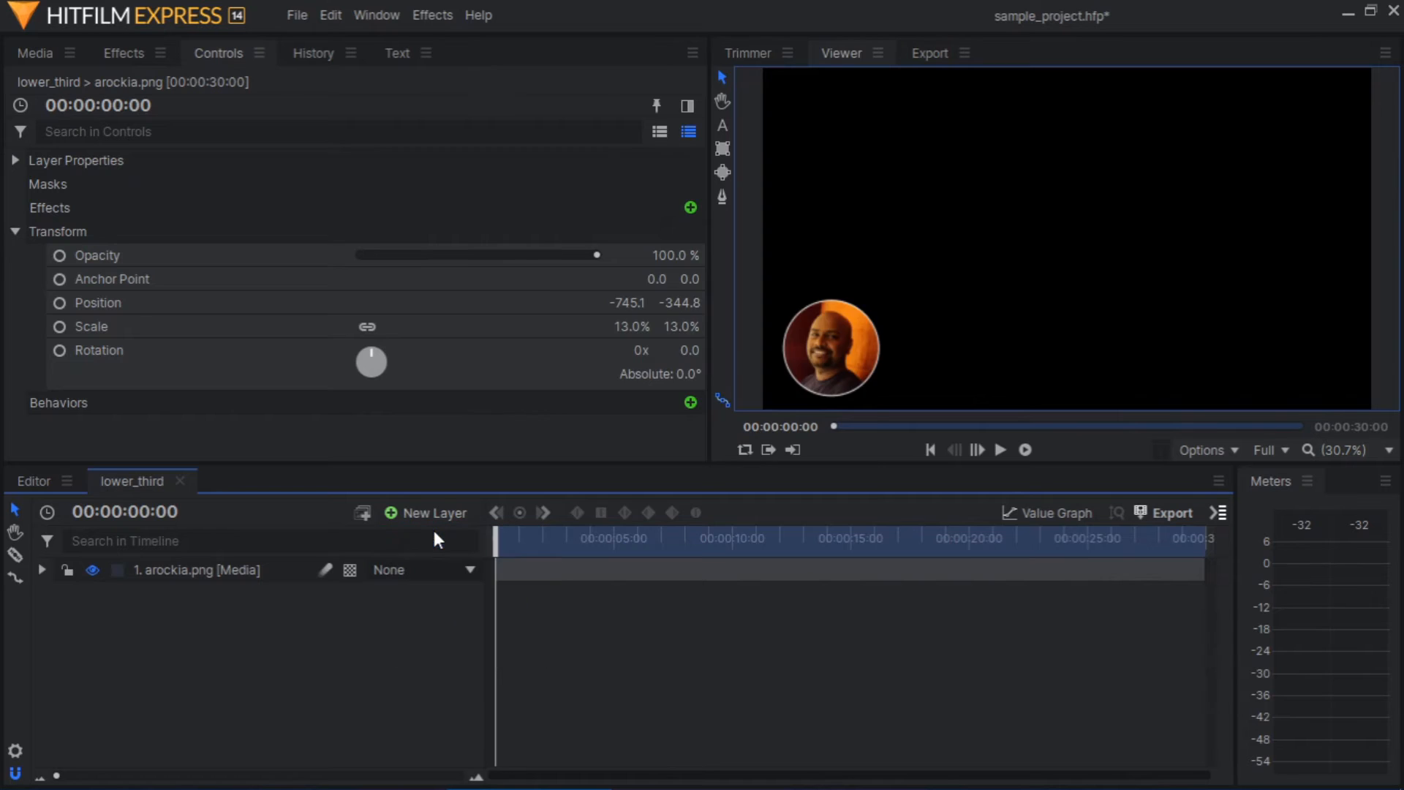
left_click(432, 534)
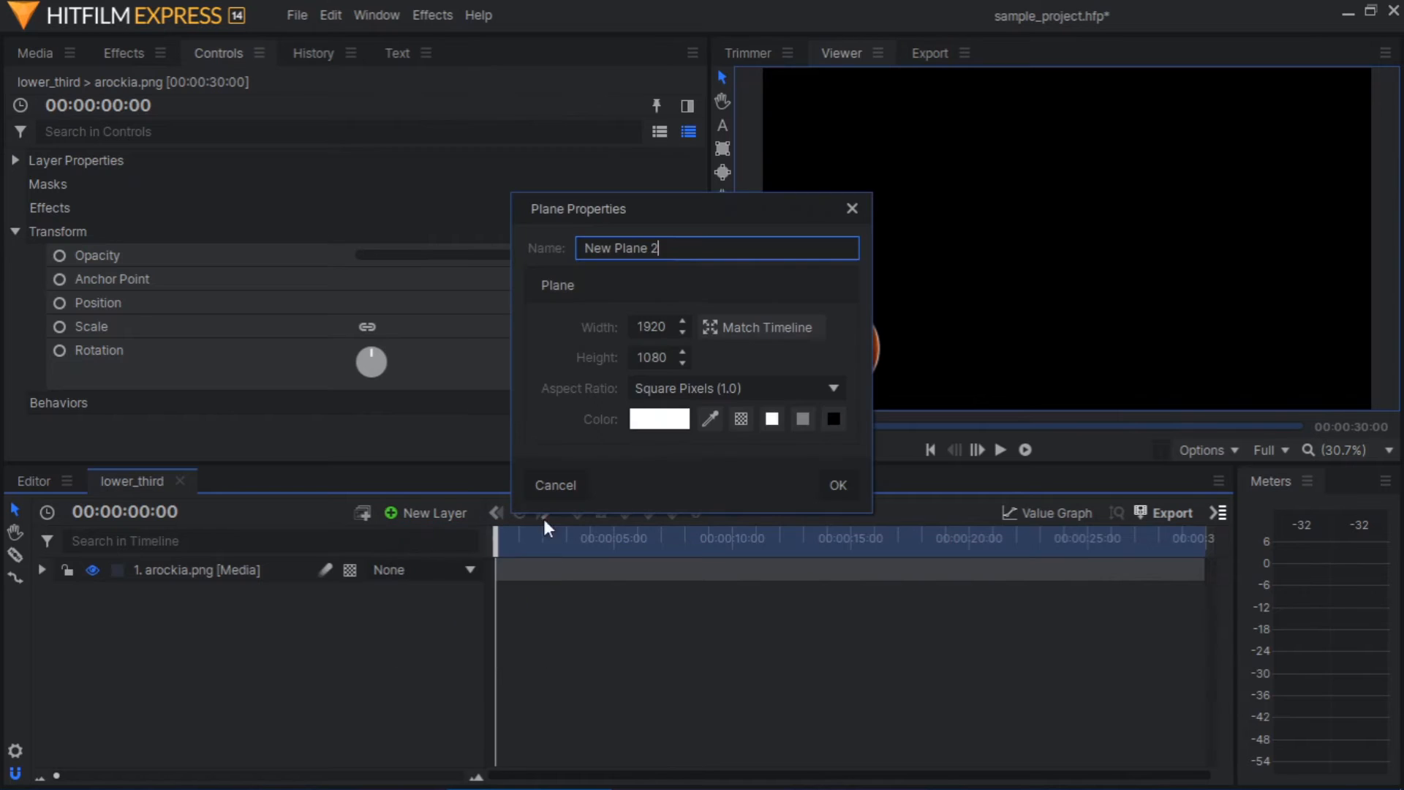
left_click(842, 484)
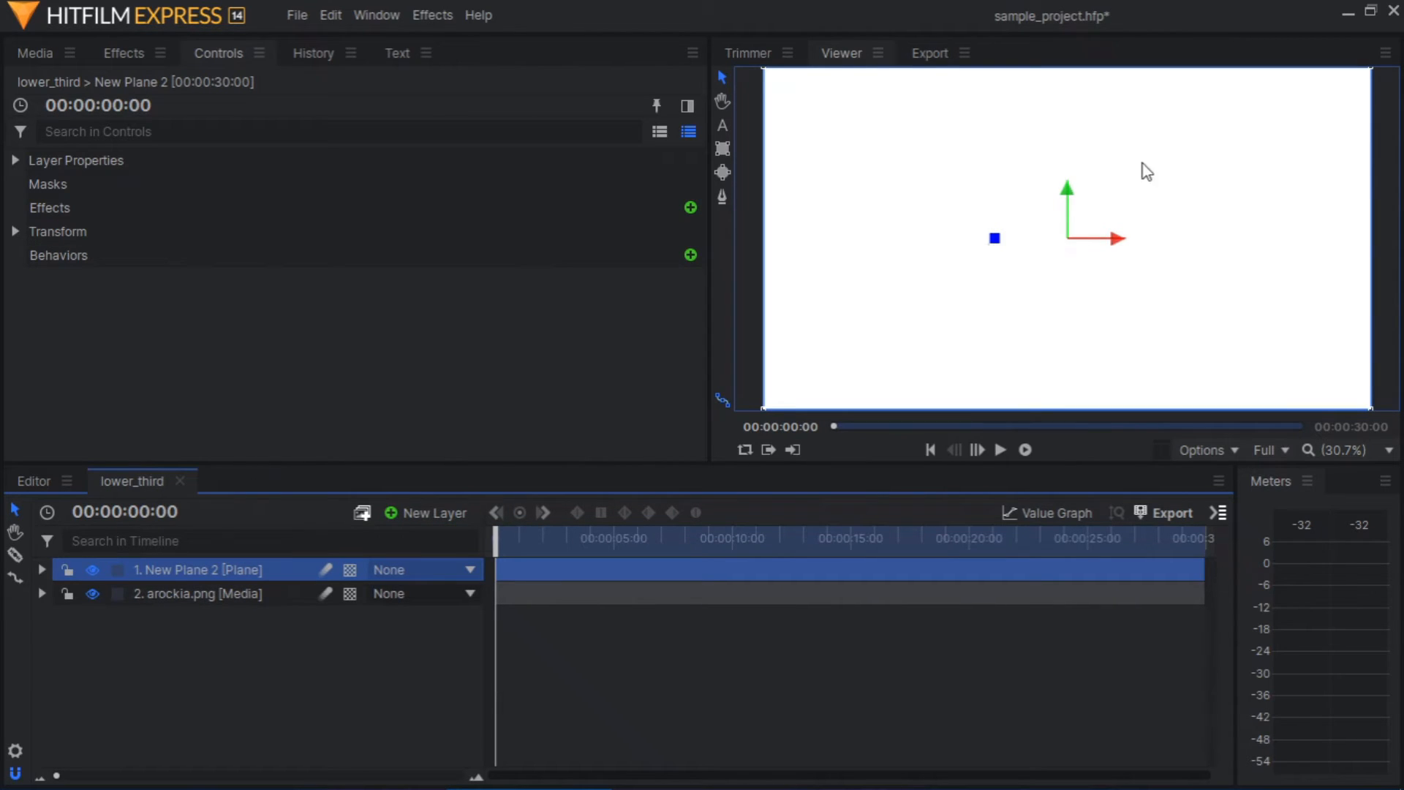
Unlink the white plane's Scale and set it to 59% horizontally and 18% vertically
left_click(16, 231)
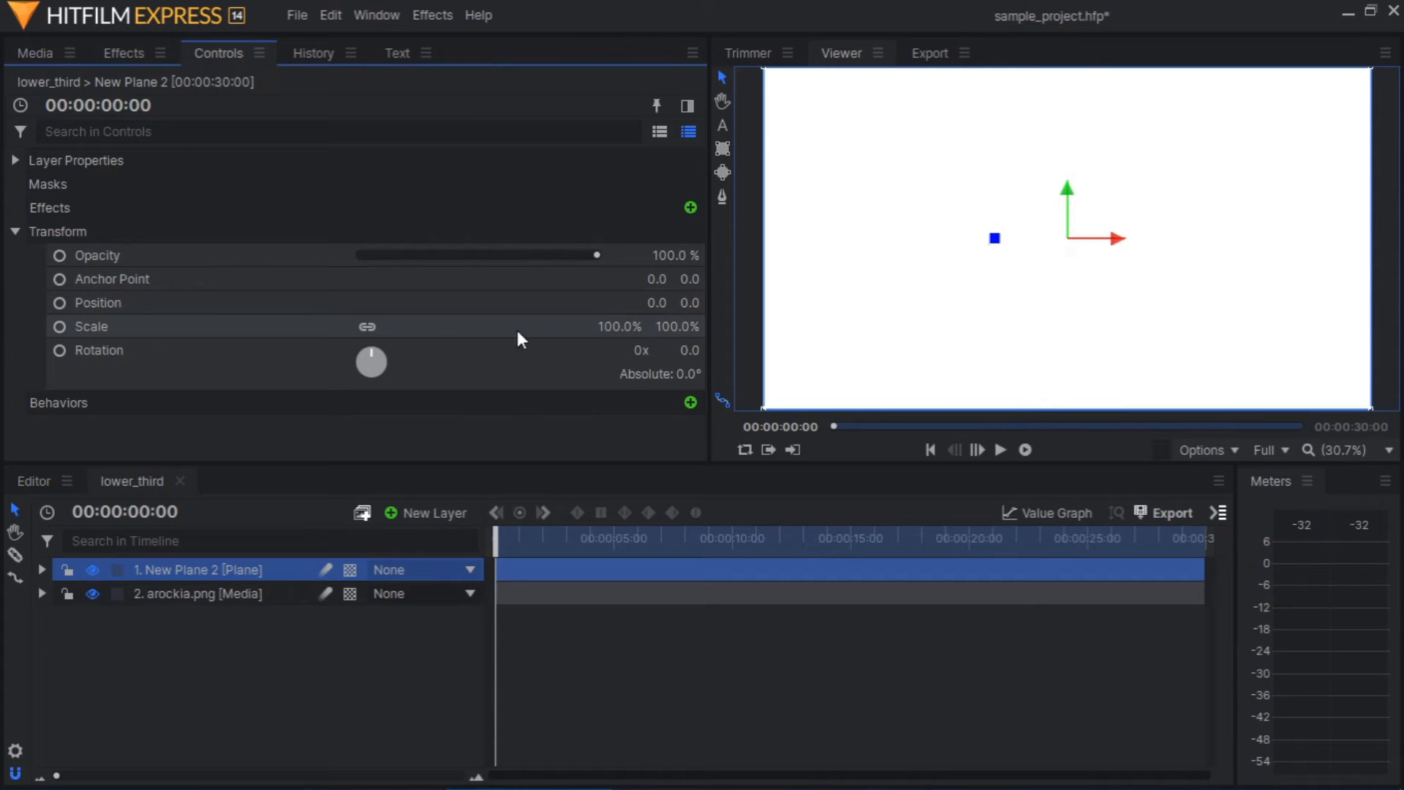
left_click(366, 329)
left_click_drag(674, 324, 614, 325)
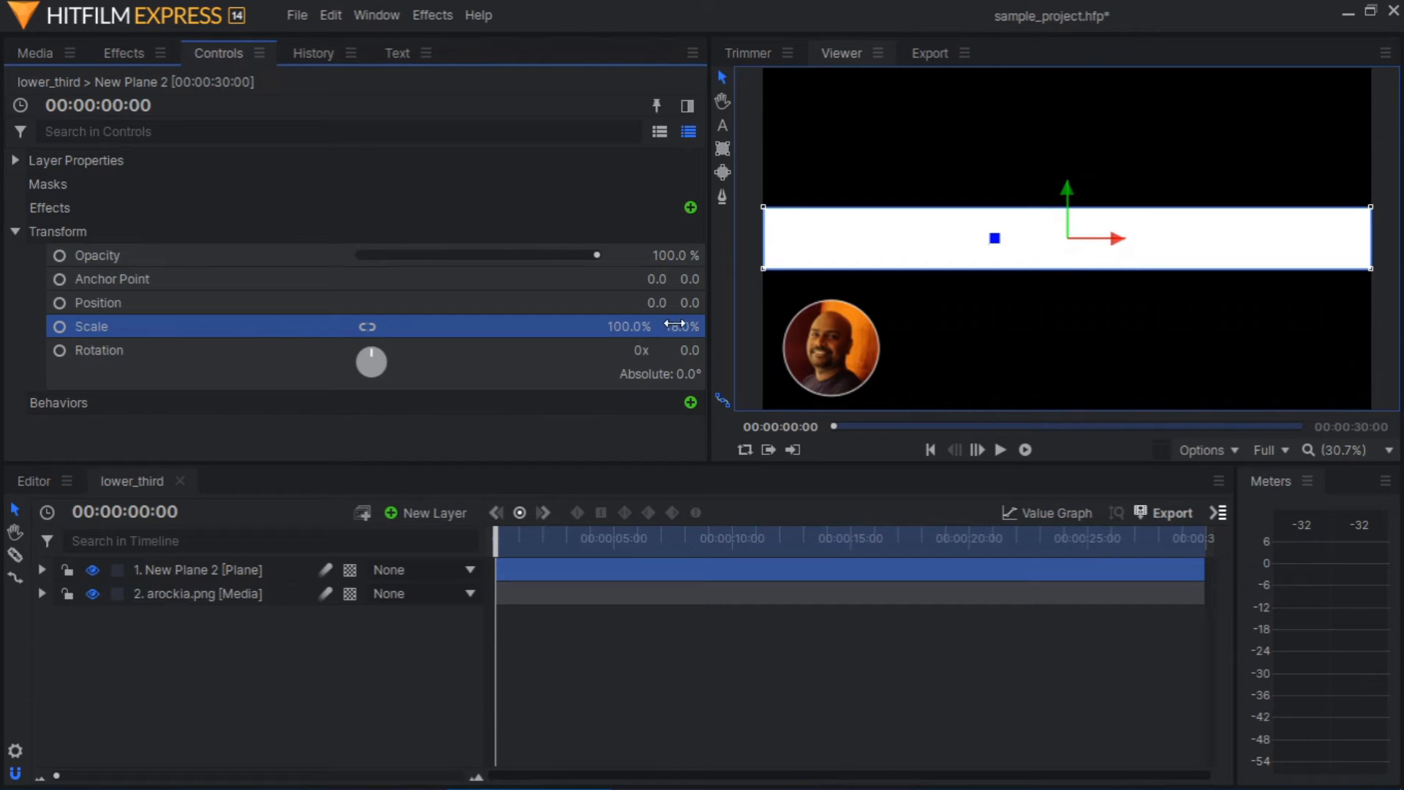
mouse_move(630, 327)
left_mouse_down()
mouse_move(596, 326)
mouse_move(626, 324)
left_mouse_up()
Move the white plane beside the portrait, at about Position -111, -345, and place its layer beneath the portrait layer
left_click_drag(1066, 190, 1065, 298)
left_click_drag(1106, 343, 1076, 348)
left_click_drag(1031, 294, 1032, 303)
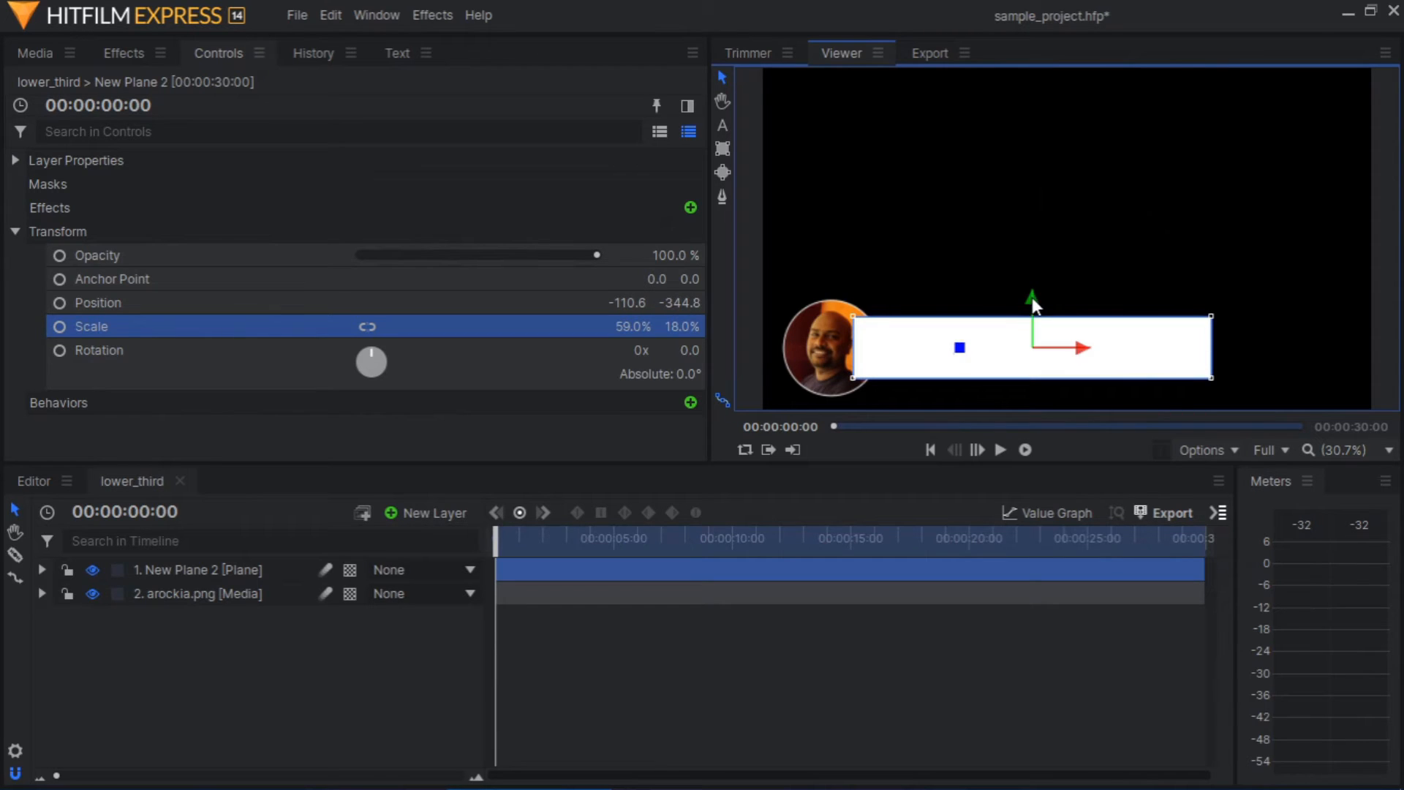
left_click_drag(196, 571, 196, 599)
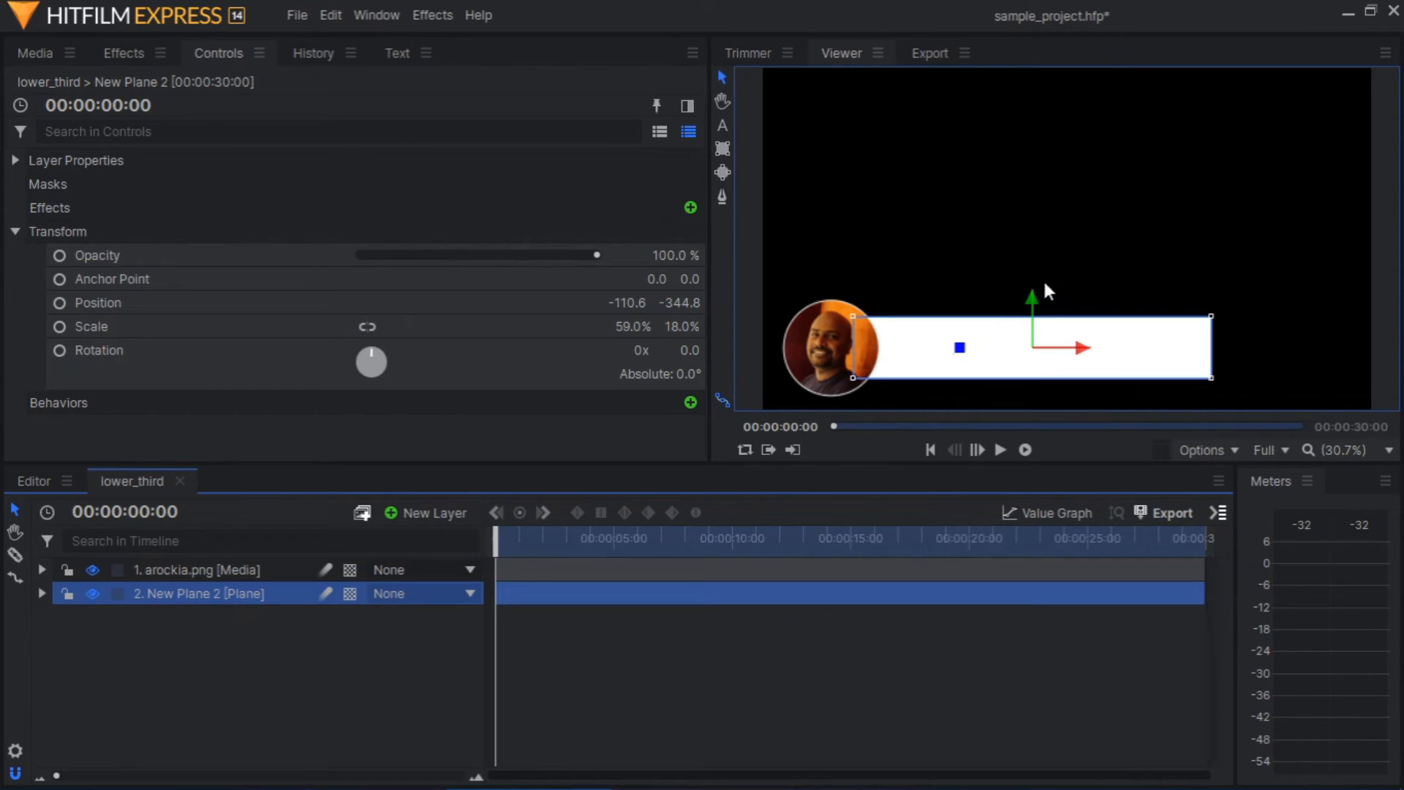
left_click(1054, 240)
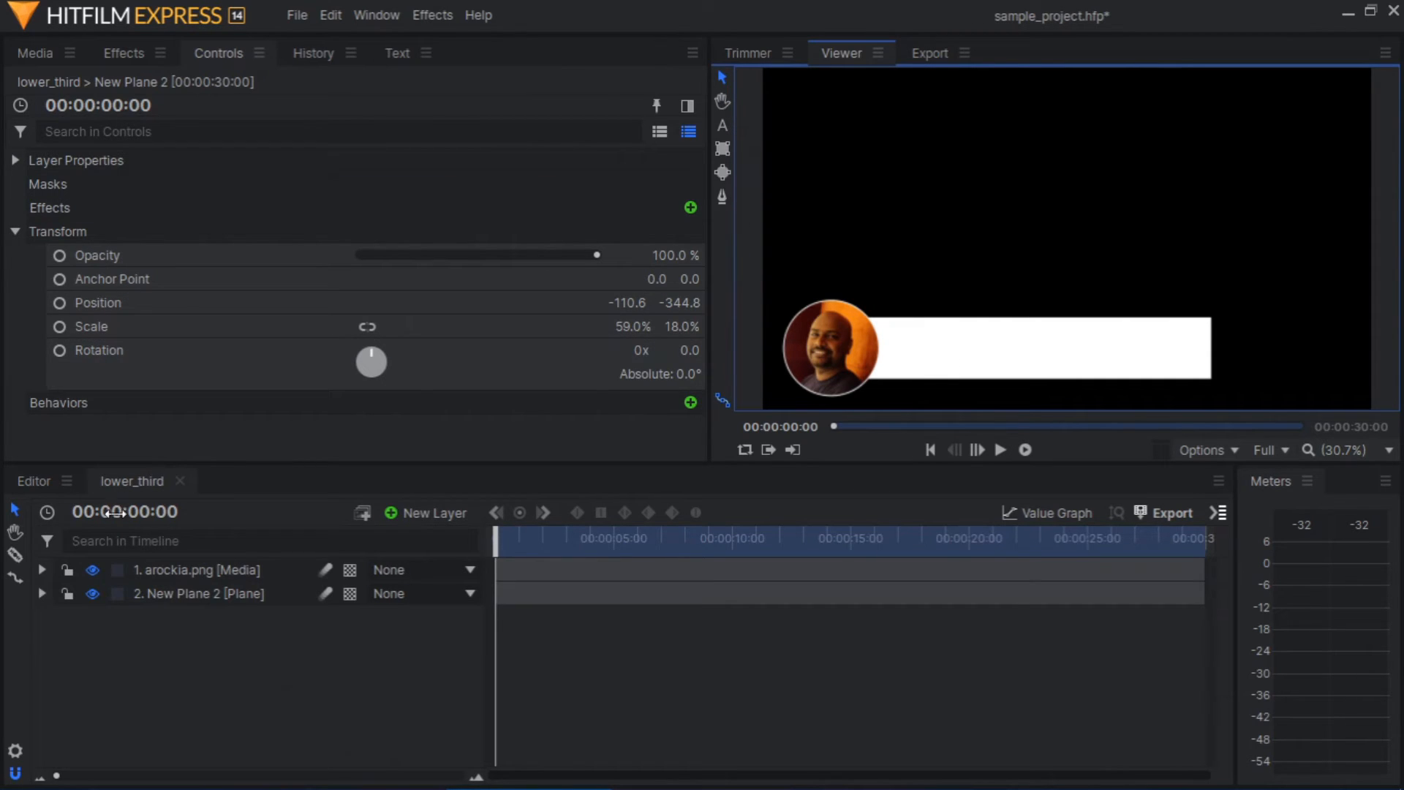
Add a text layer containing the author's name in capitals
left_click(418, 512)
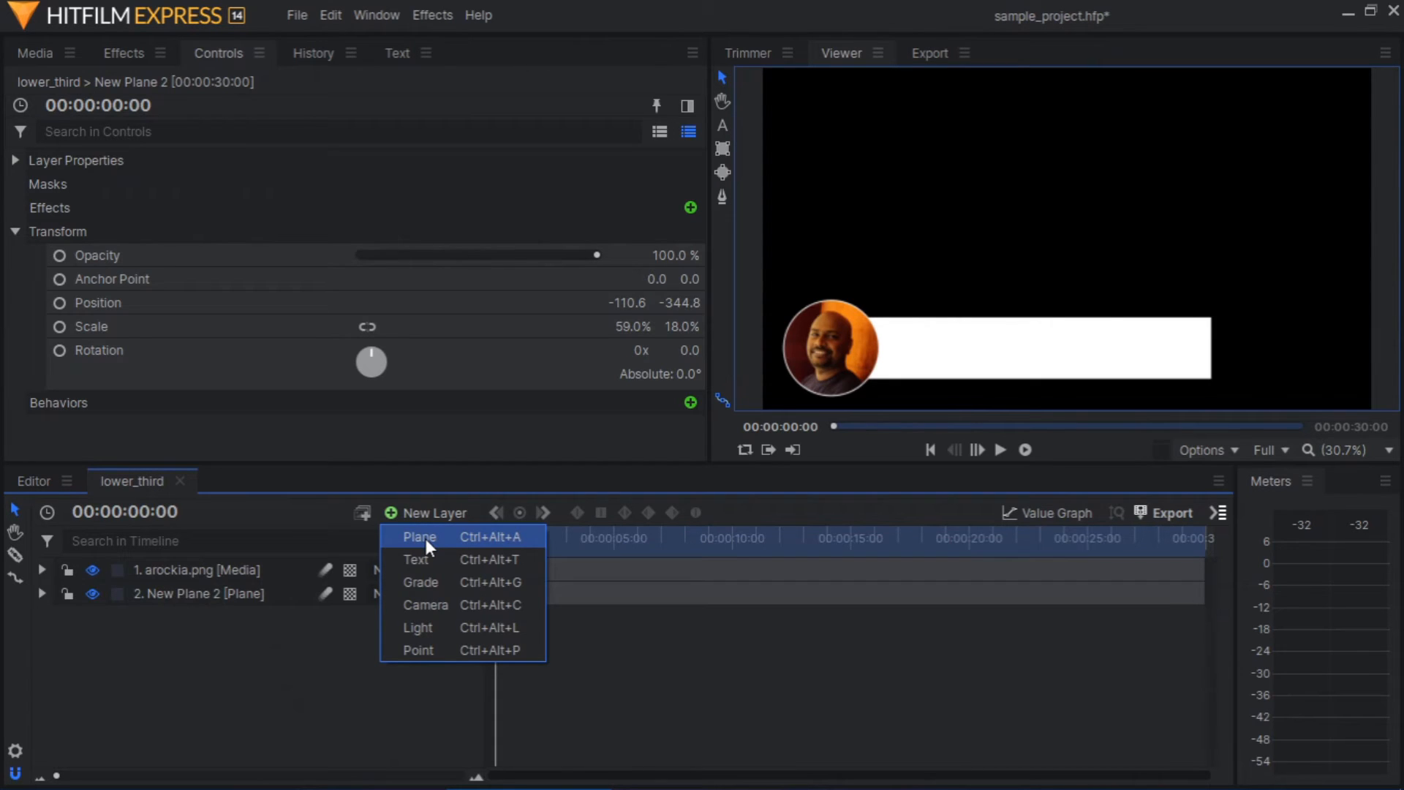
left_click(426, 557)
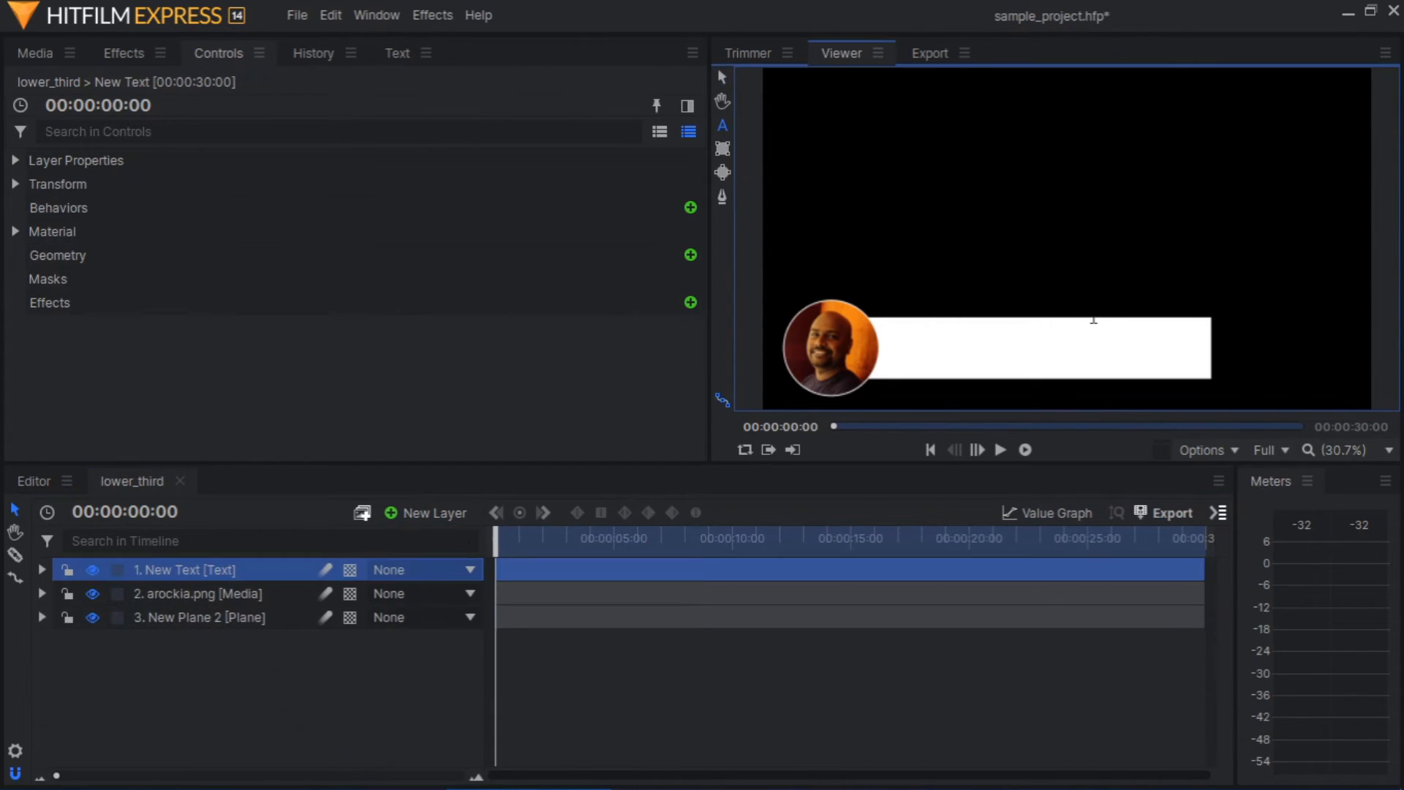
type("AROC")
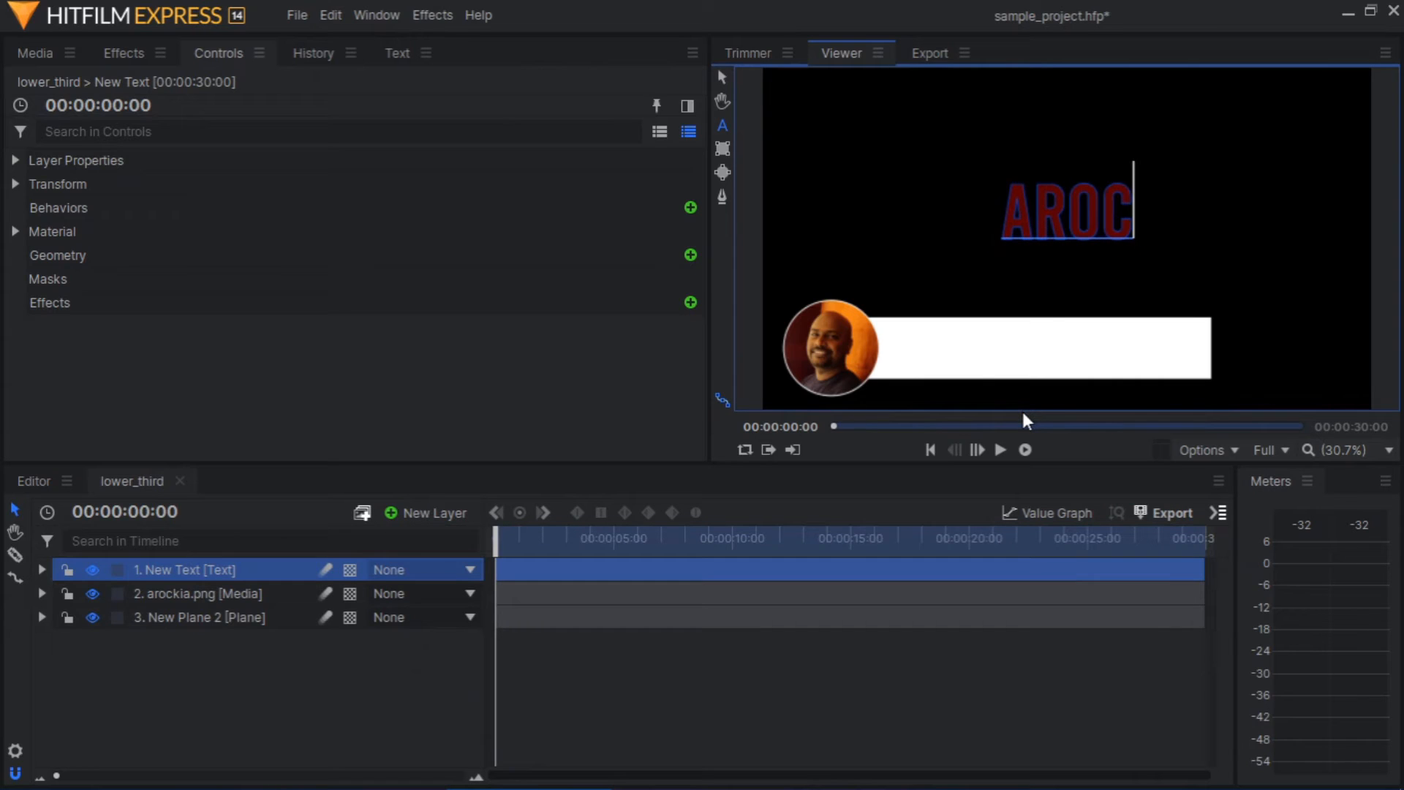
type("KIA")
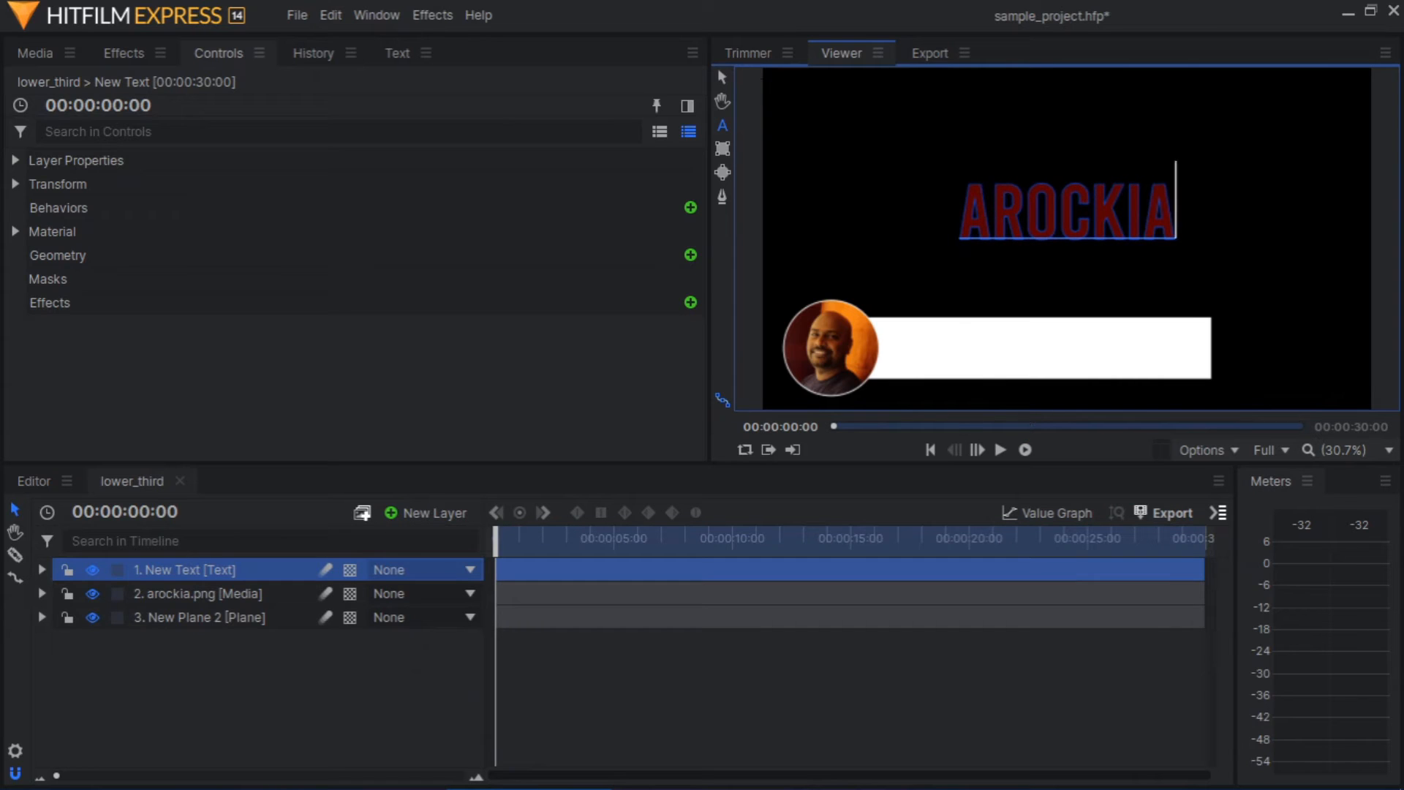
Place the name text on the white bar beside the portrait and reduce its font size to 156
left_click(723, 76)
left_click_drag(1066, 229, 1068, 333)
left_click(396, 54)
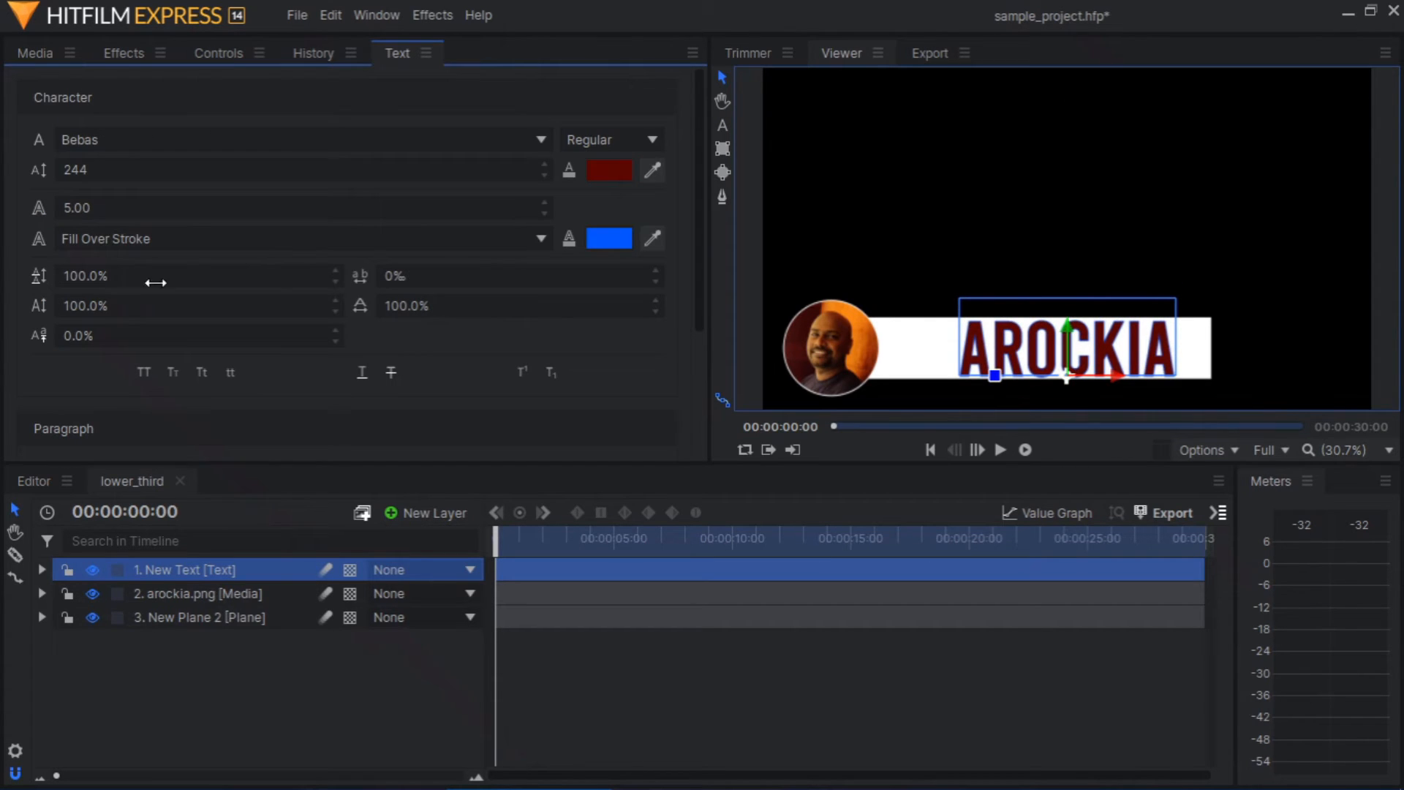
left_click_drag(106, 167, 74, 166)
left_click_drag(1068, 335, 1068, 323)
left_click_drag(1117, 373, 1013, 366)
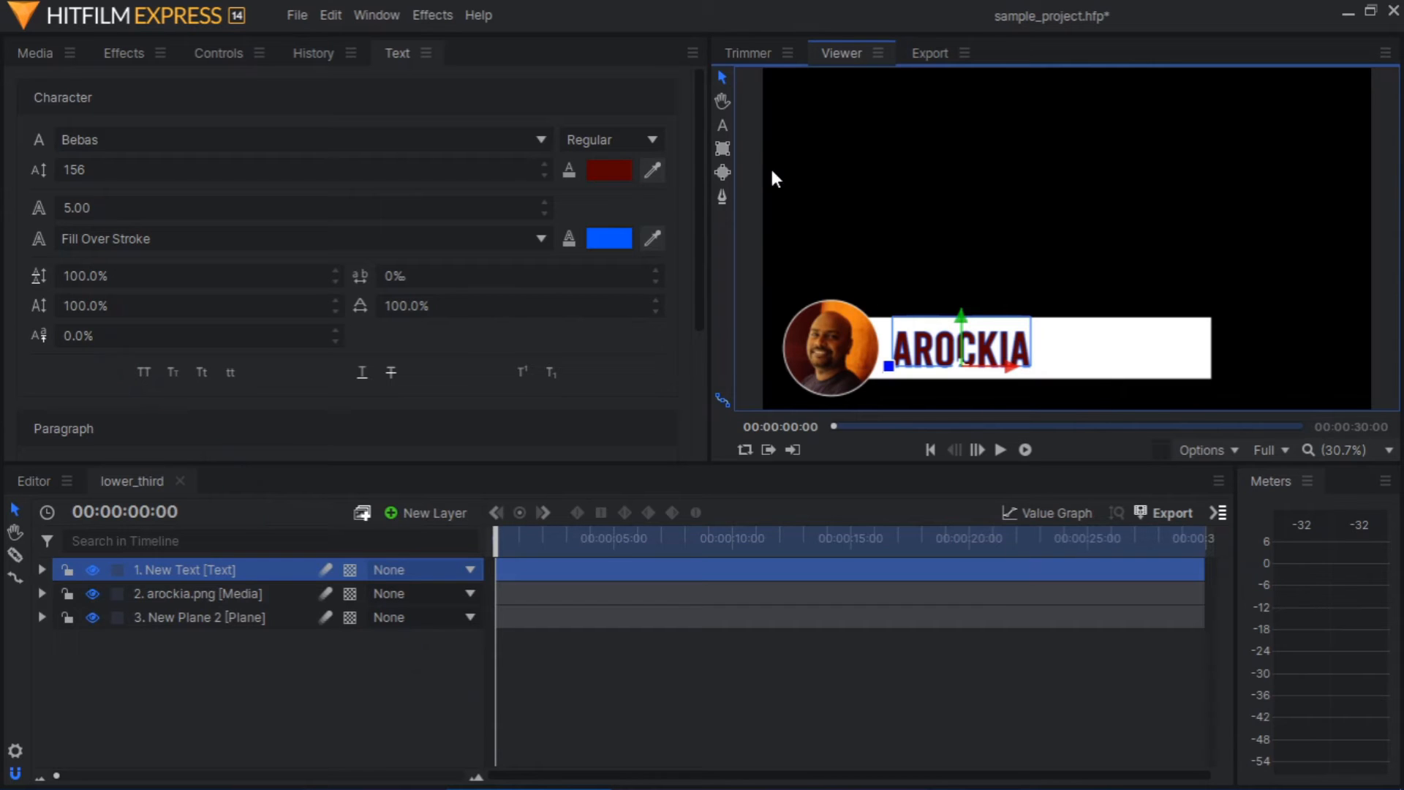
Append "| EAZYTUTOR" to the name text and shift the text right so it clears the portrait
left_click(722, 125)
type("| EAZYTUTOR")
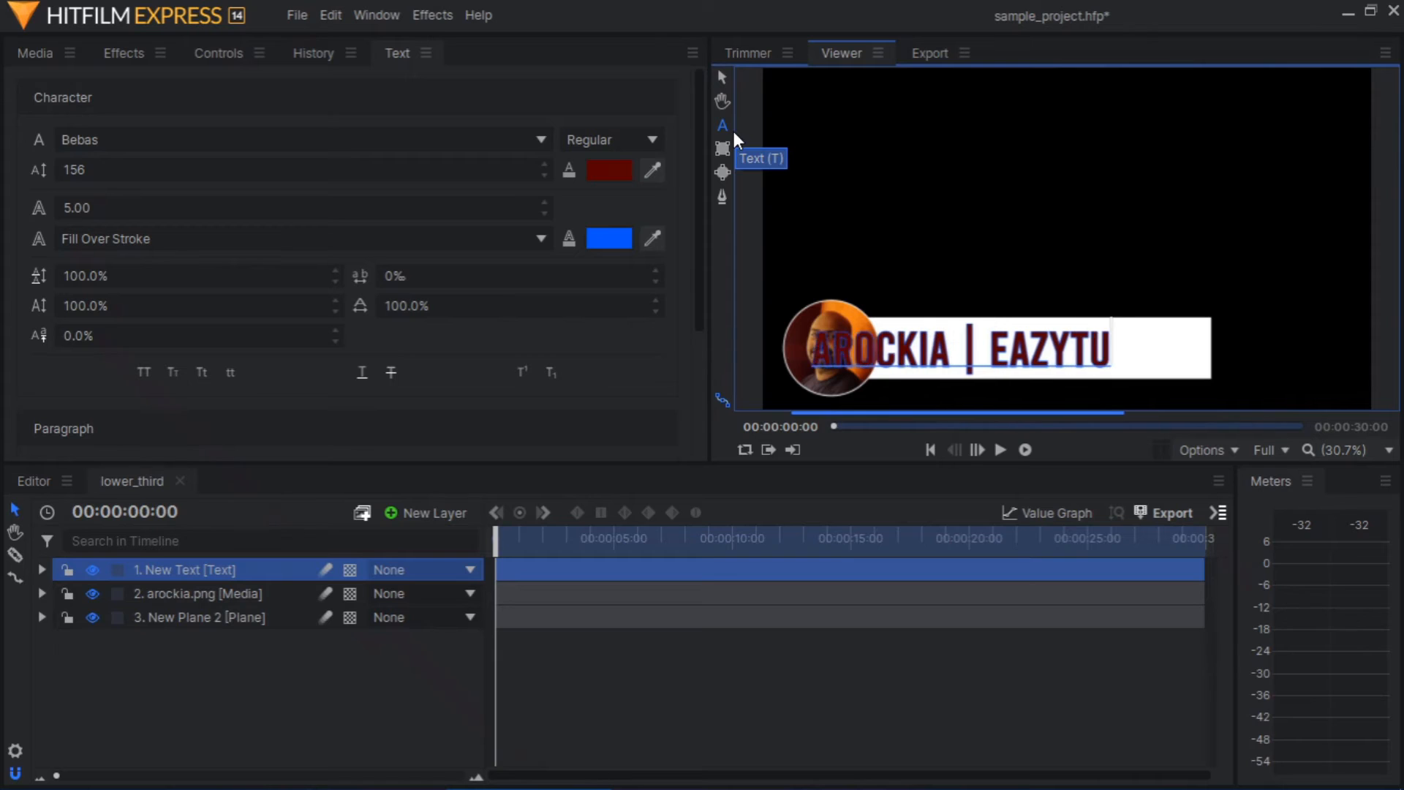
left_click(724, 76)
left_click_drag(1017, 378, 1121, 377)
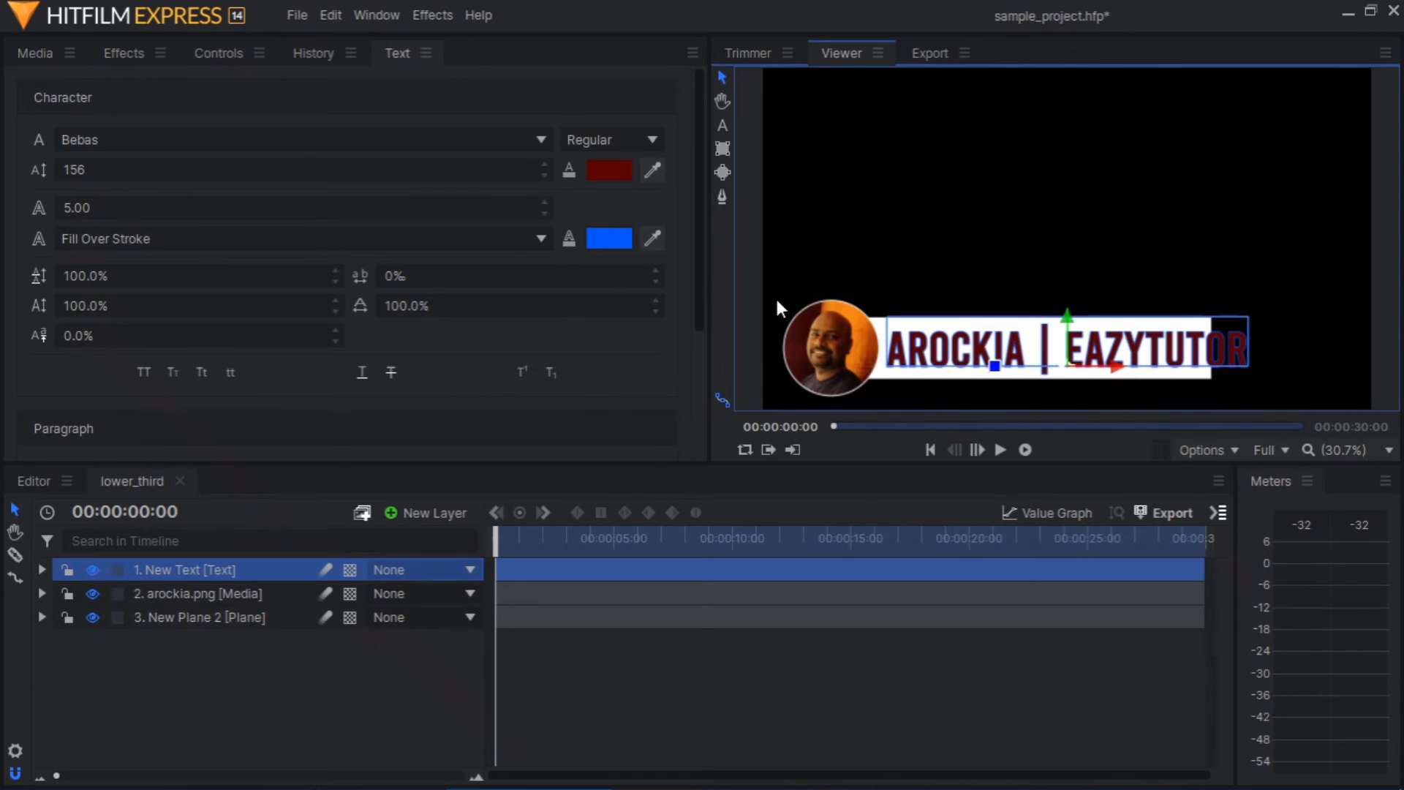
Reduce the text's font size to 135 and shift it left to fit inside the white bar
left_click_drag(81, 168, 67, 169)
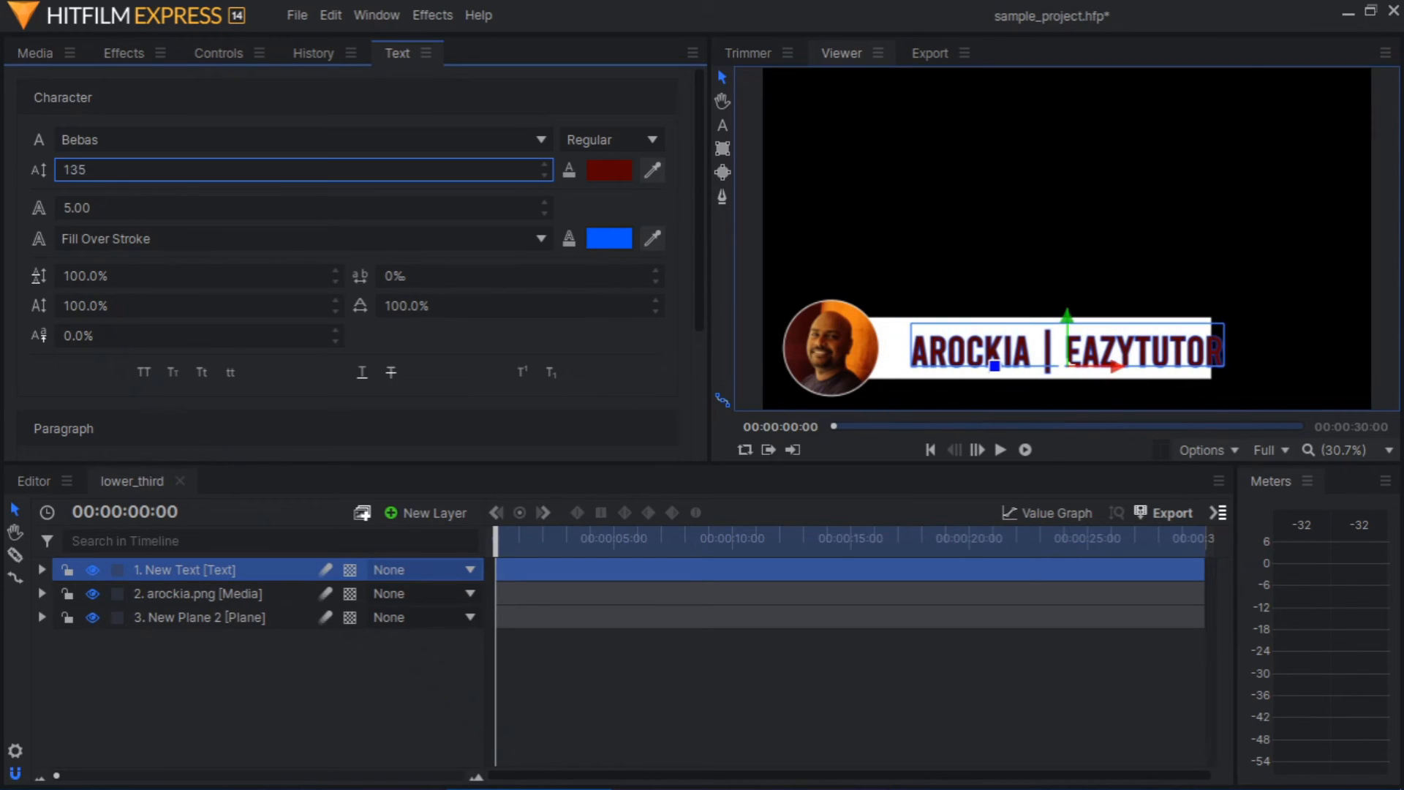
left_click_drag(1119, 372, 1097, 371)
left_click(1303, 331)
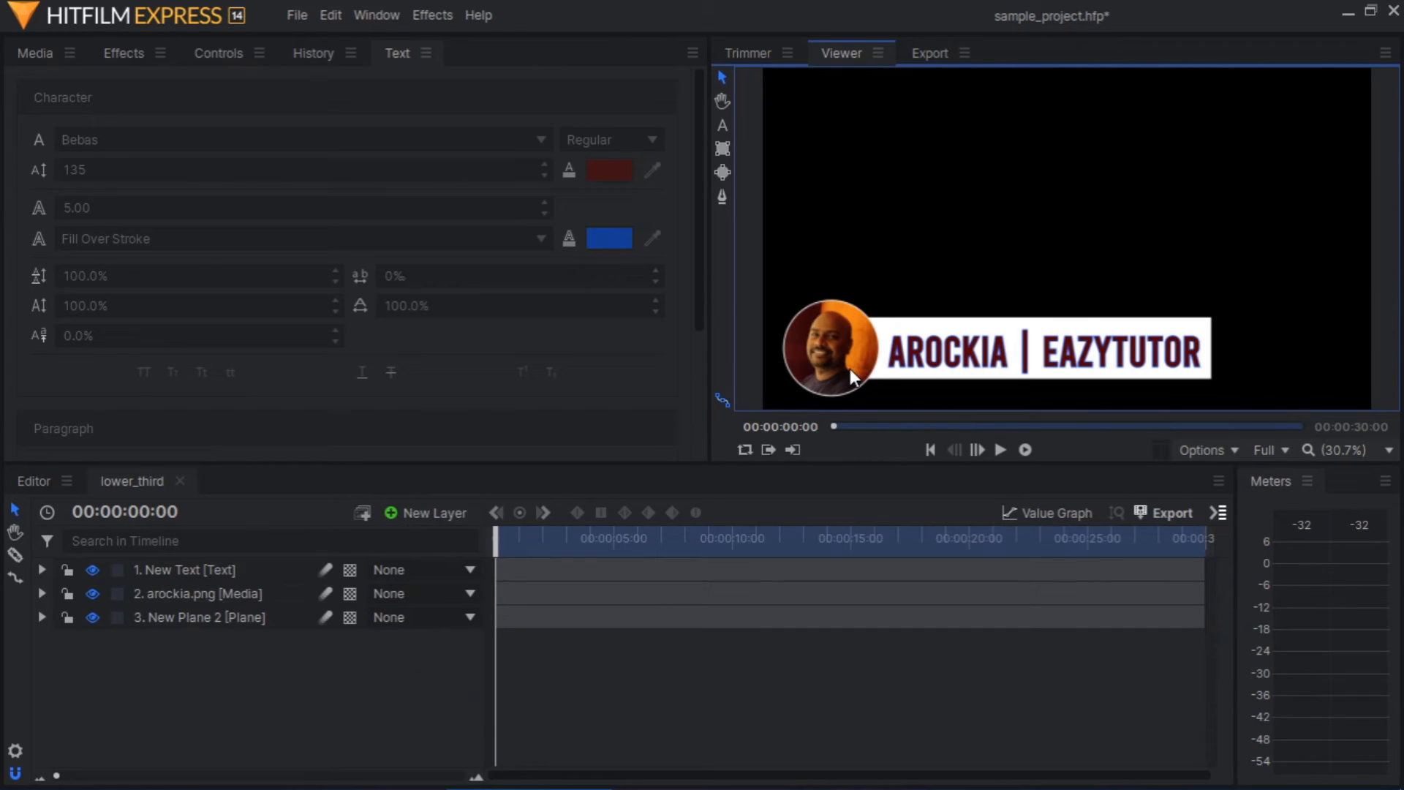
Search the effects library for "polar" with the arockia.png portrait layer selected
left_click(187, 594)
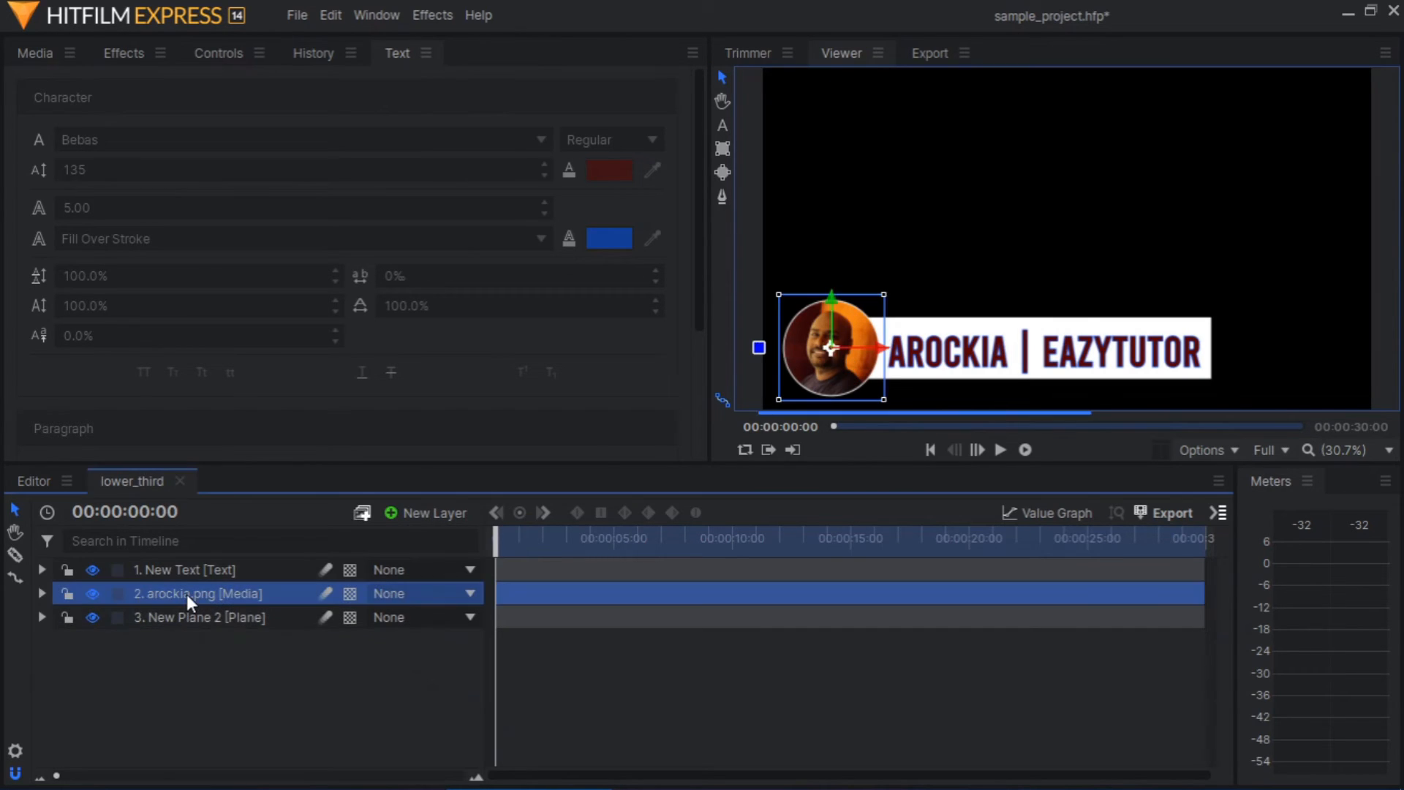
left_click(116, 54)
left_click(146, 90)
type("polar")
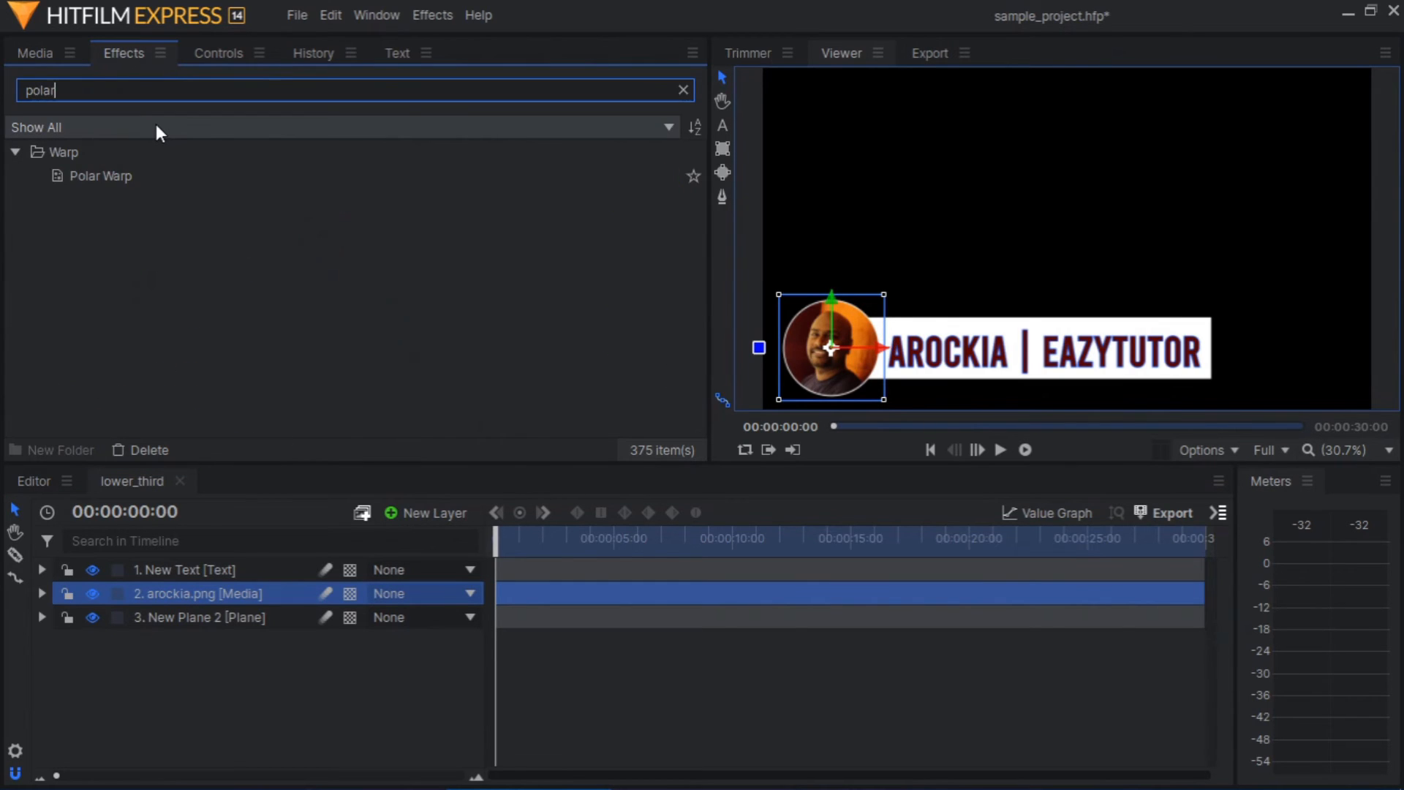
left_click_drag(134, 175, 216, 541)
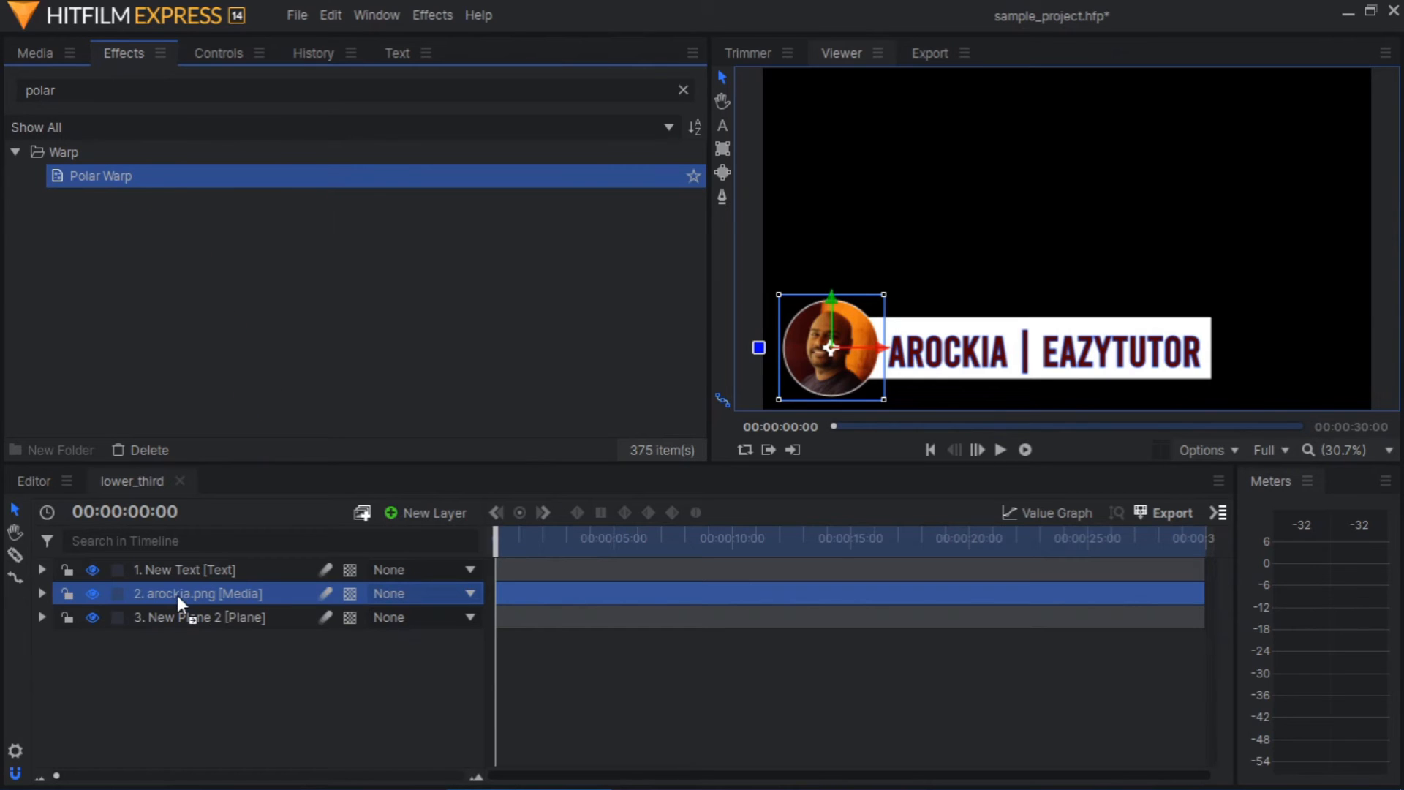
left_click_drag(177, 595, 177, 595)
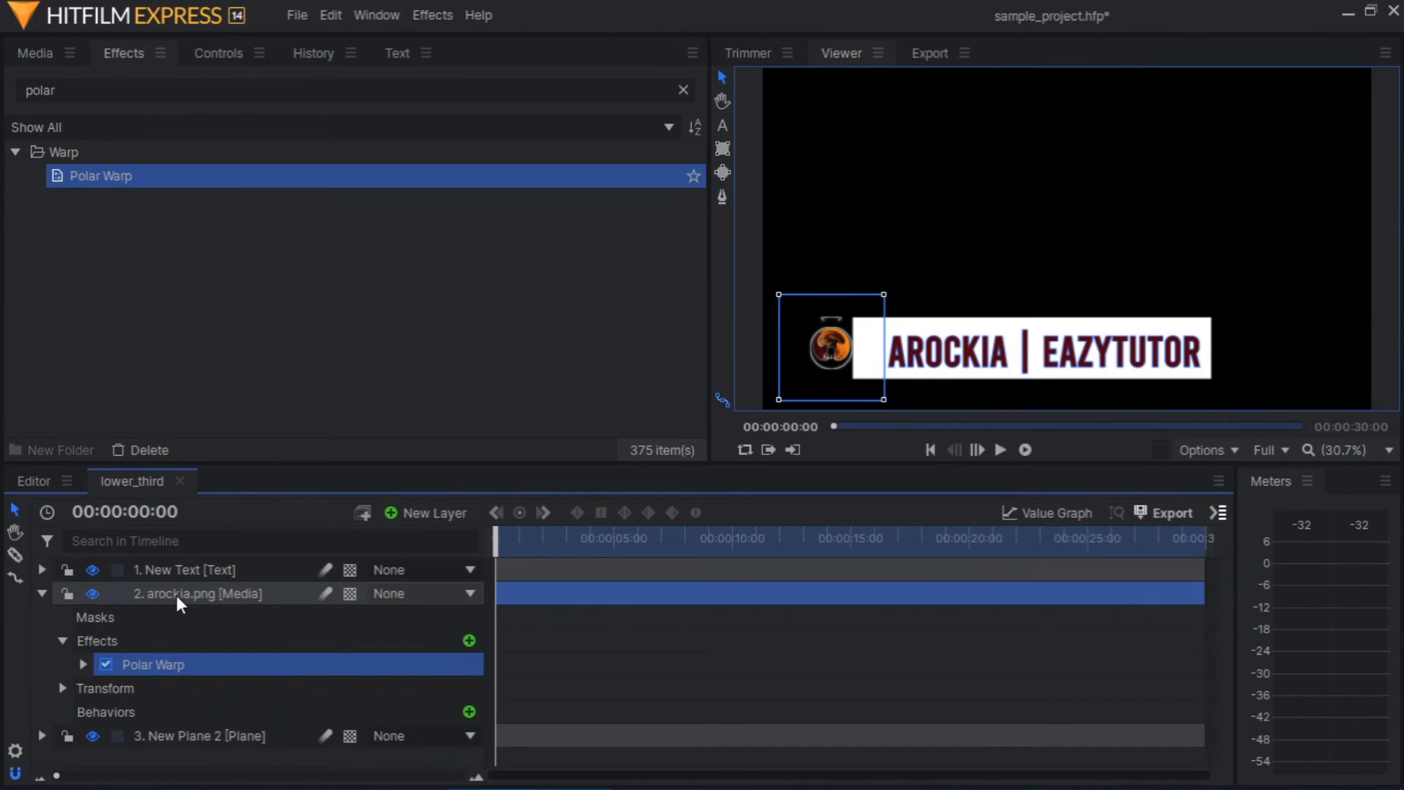
left_click(82, 665)
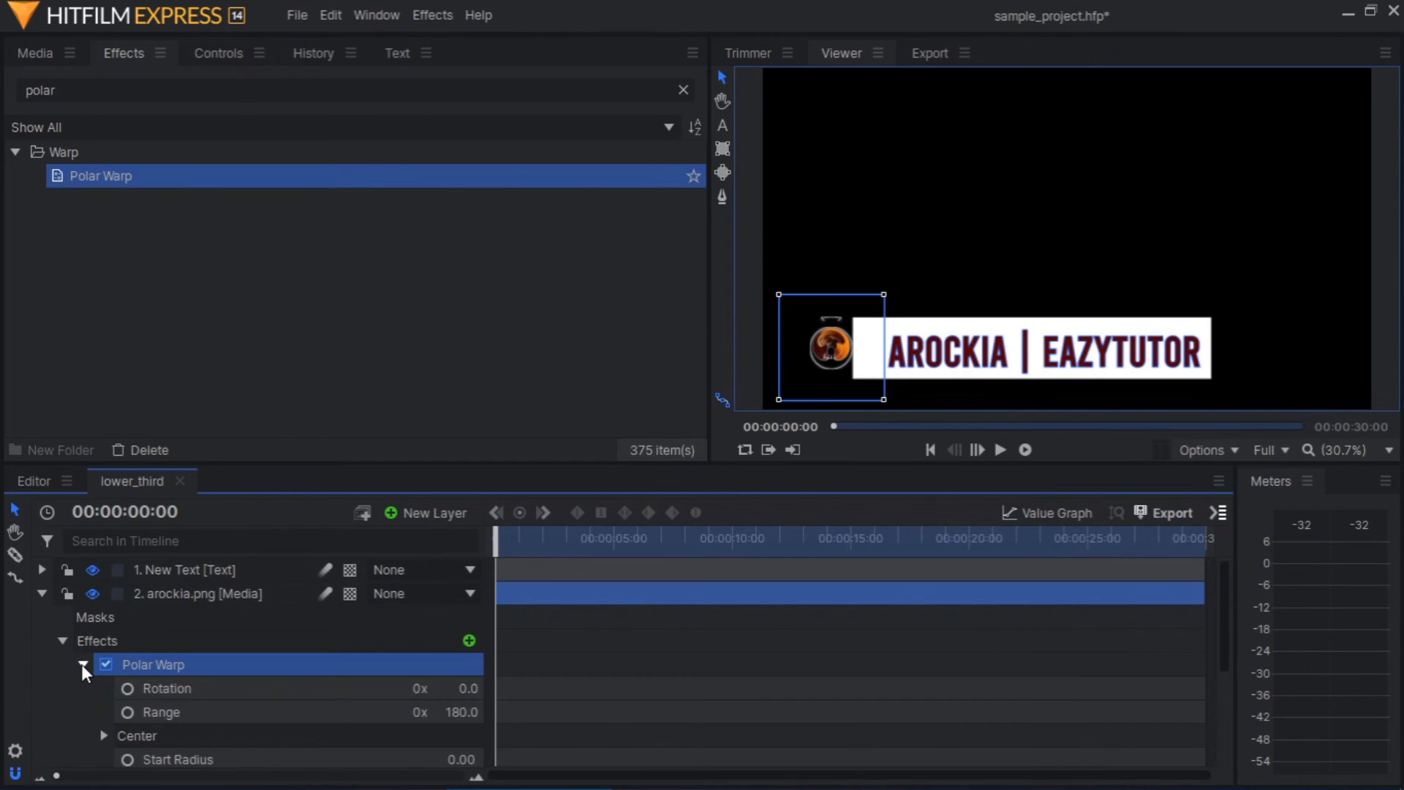
left_click(82, 664)
key("Delete")
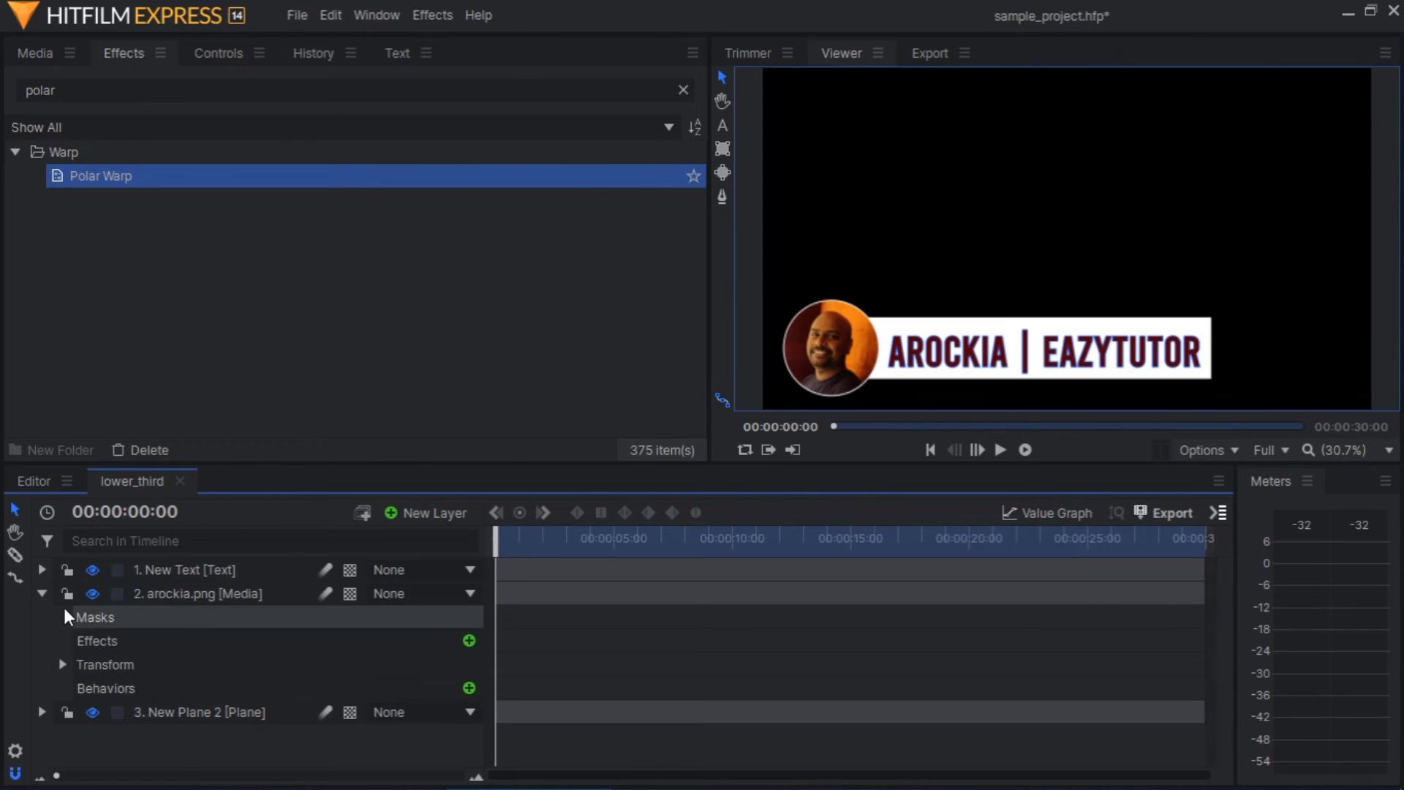
left_click(43, 593)
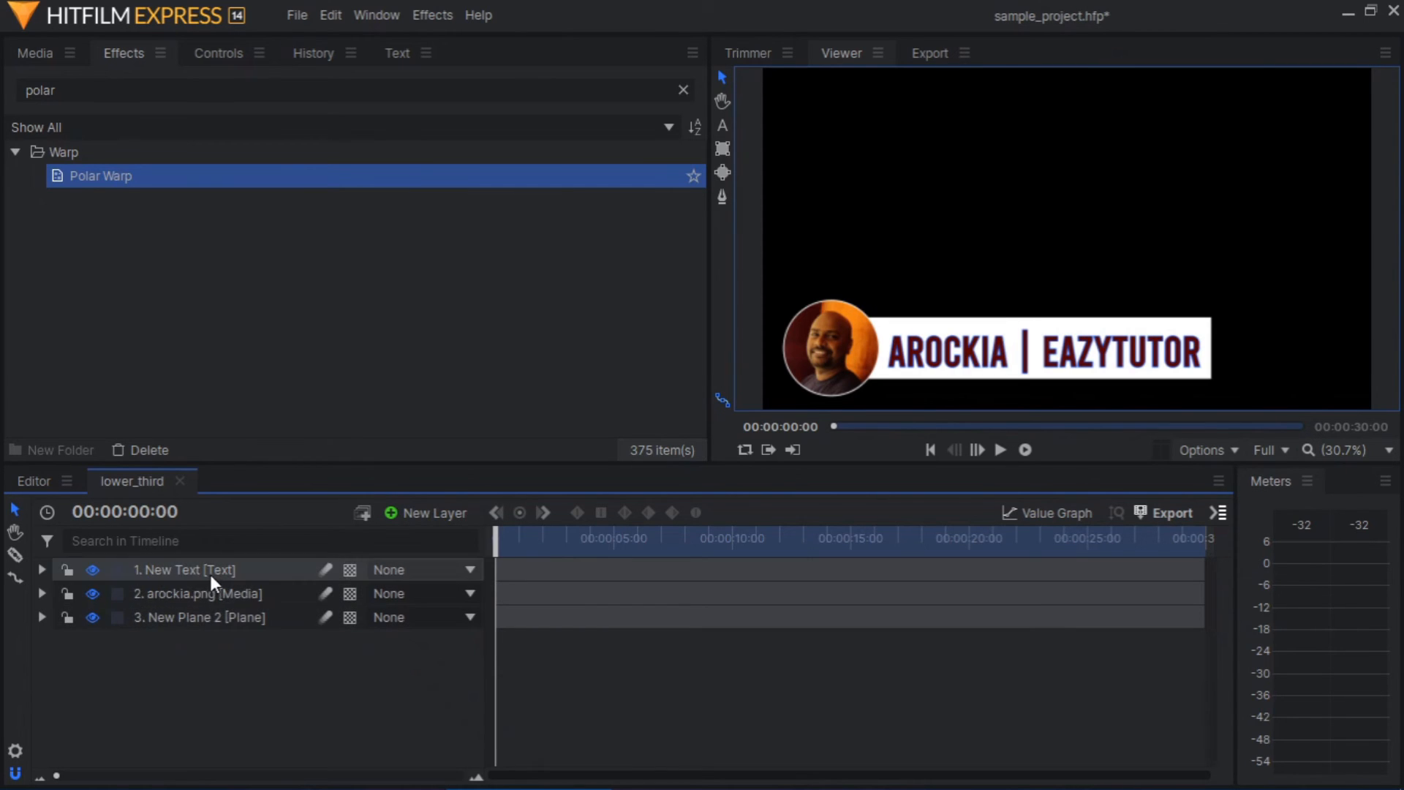
Apply the Polar Warp effect to the white bar's plane layer and set its Wrap Y to Tile
left_click(203, 611)
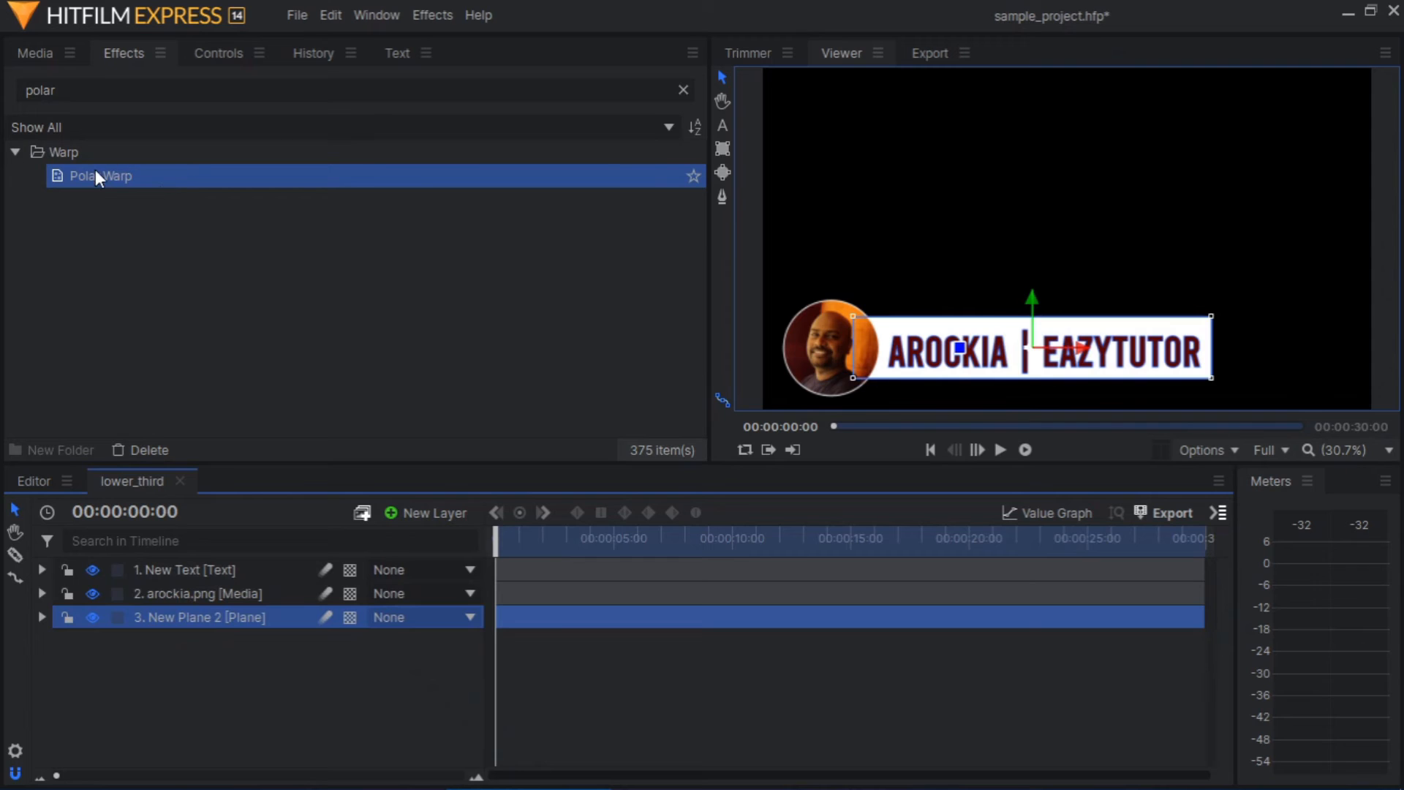
left_click_drag(96, 176, 271, 613)
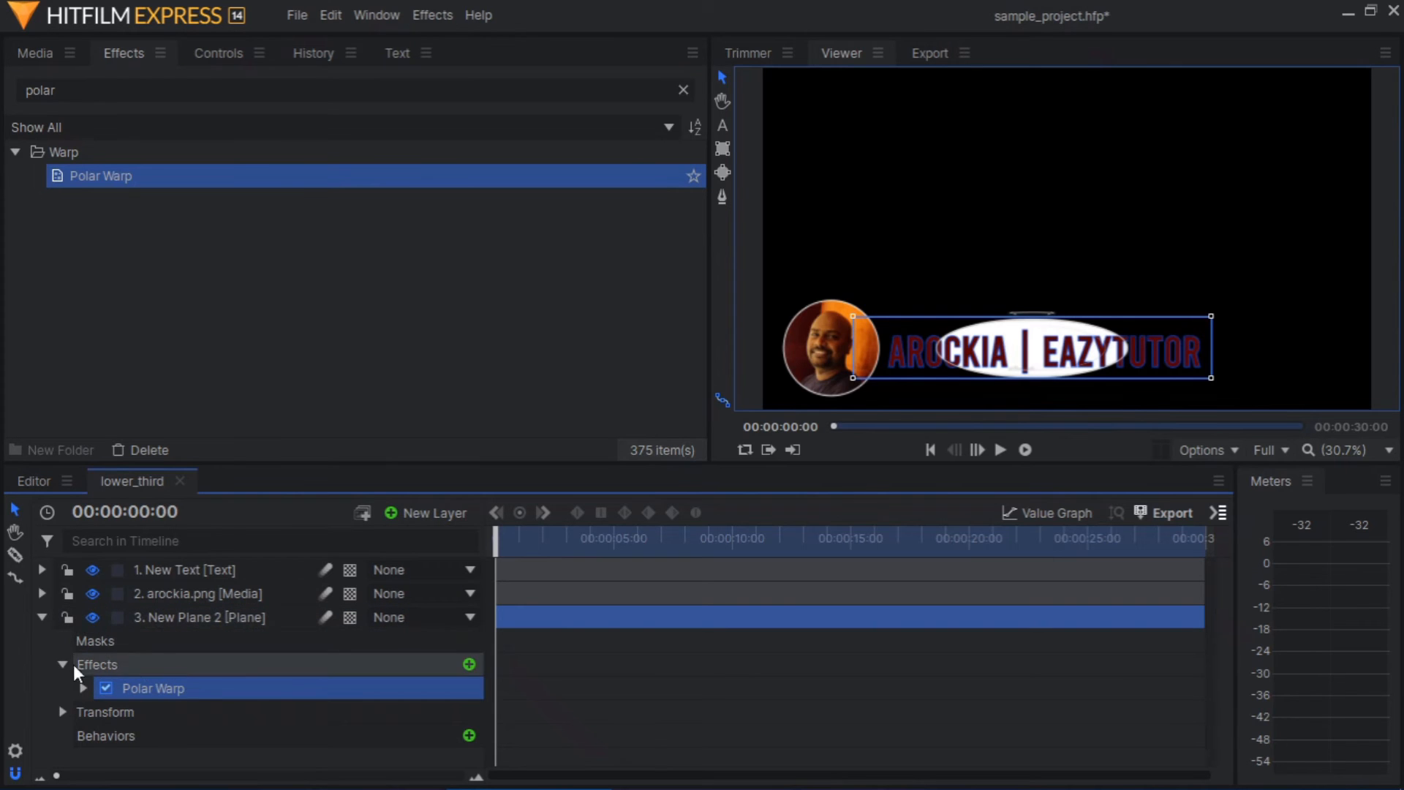
left_click(218, 56)
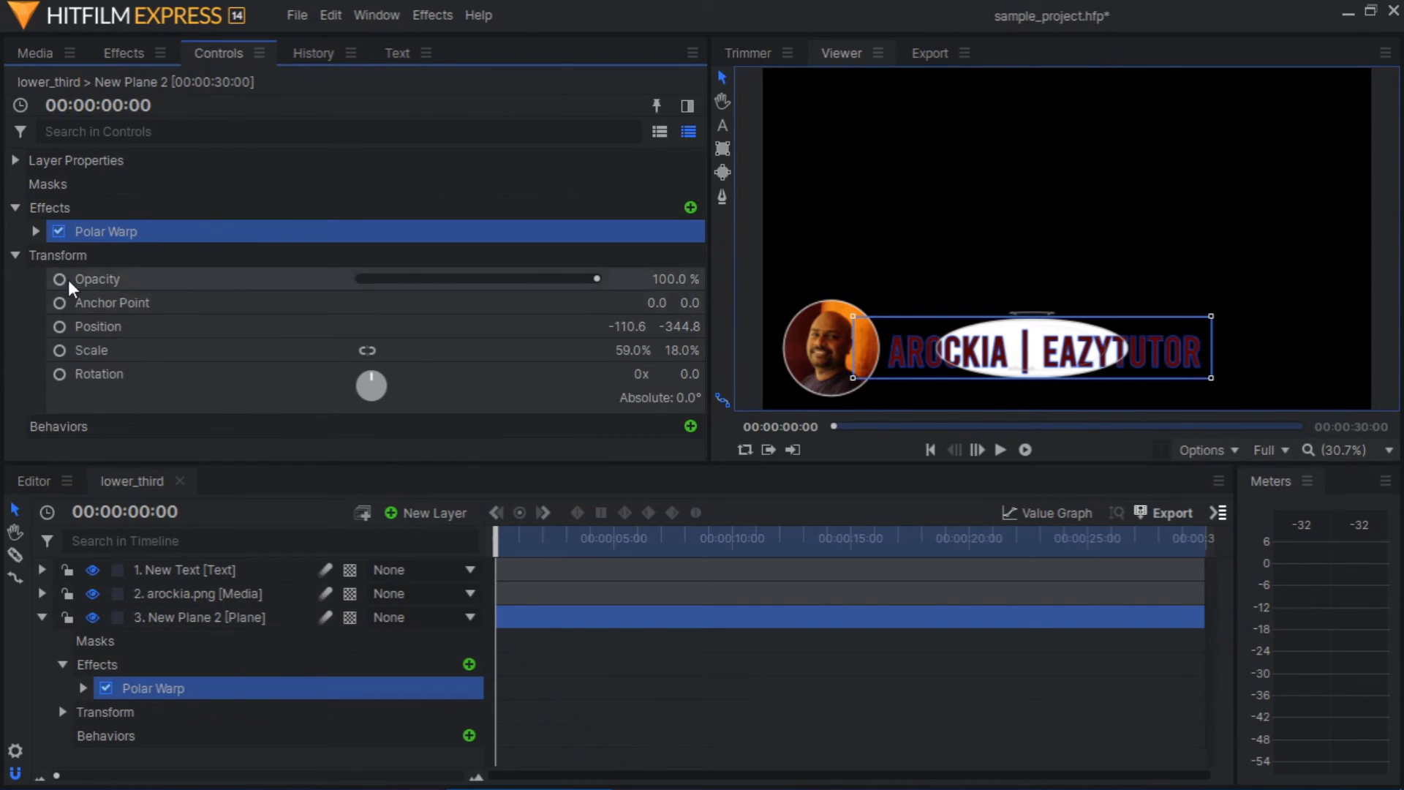
left_click(35, 231)
scroll(86, 356, "down", 4)
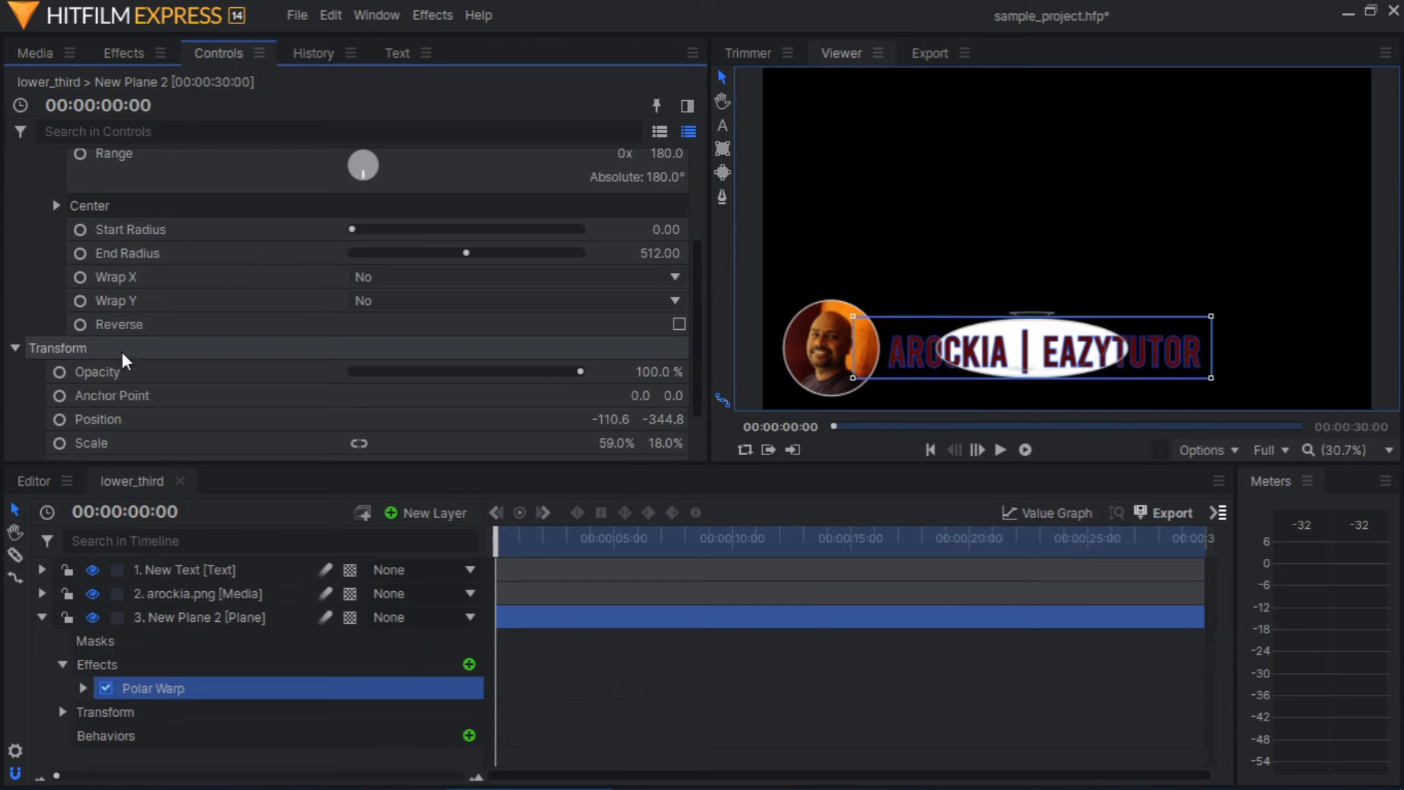
left_click(444, 302)
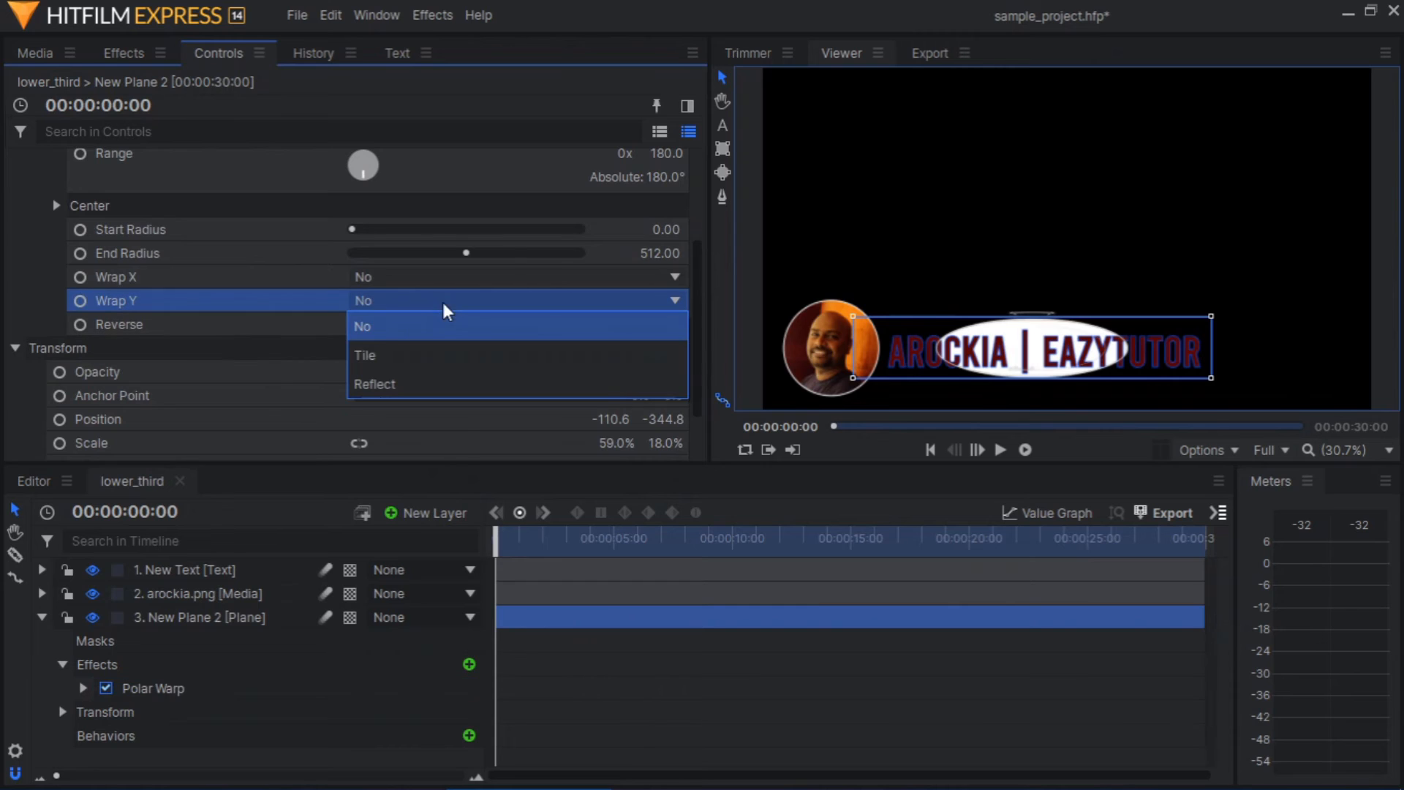
left_click(385, 355)
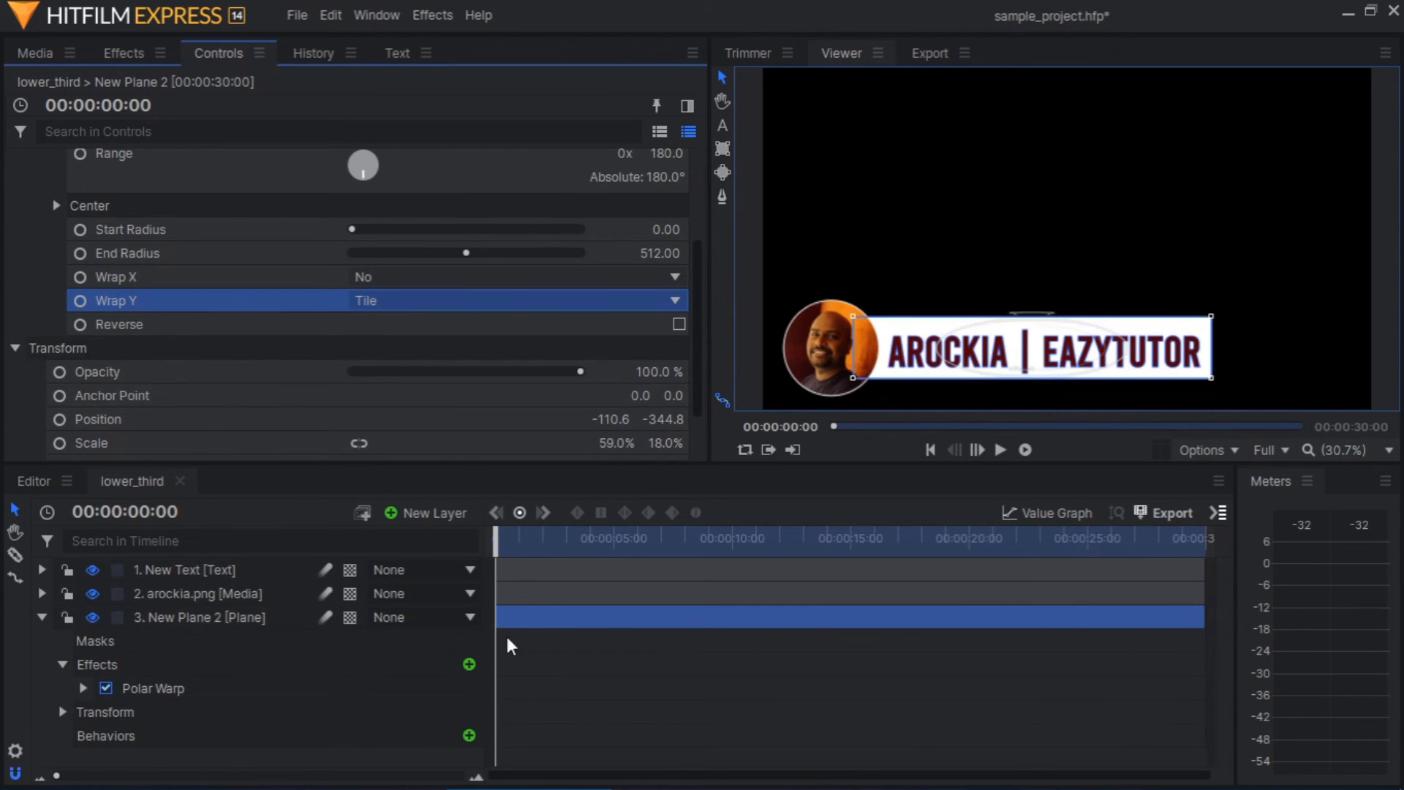
Set the bar's Polar Warp Range to 0 and enable keyframing for it at 00:00:00:00
scroll(405, 344, "up", 4)
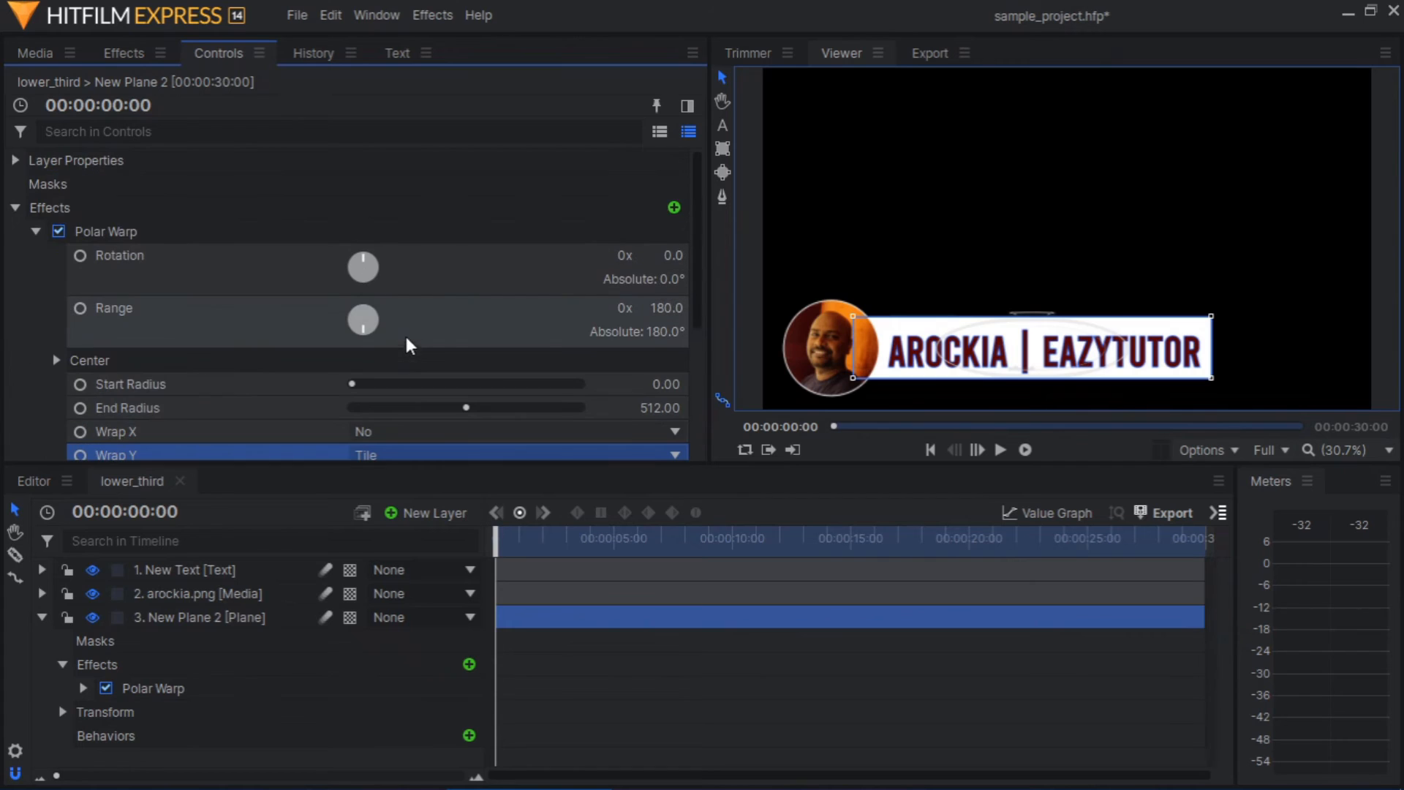
mouse_move(666, 308)
left_mouse_down()
mouse_move(534, 308)
mouse_move(668, 308)
left_mouse_up()
left_click(662, 309)
key("Return")
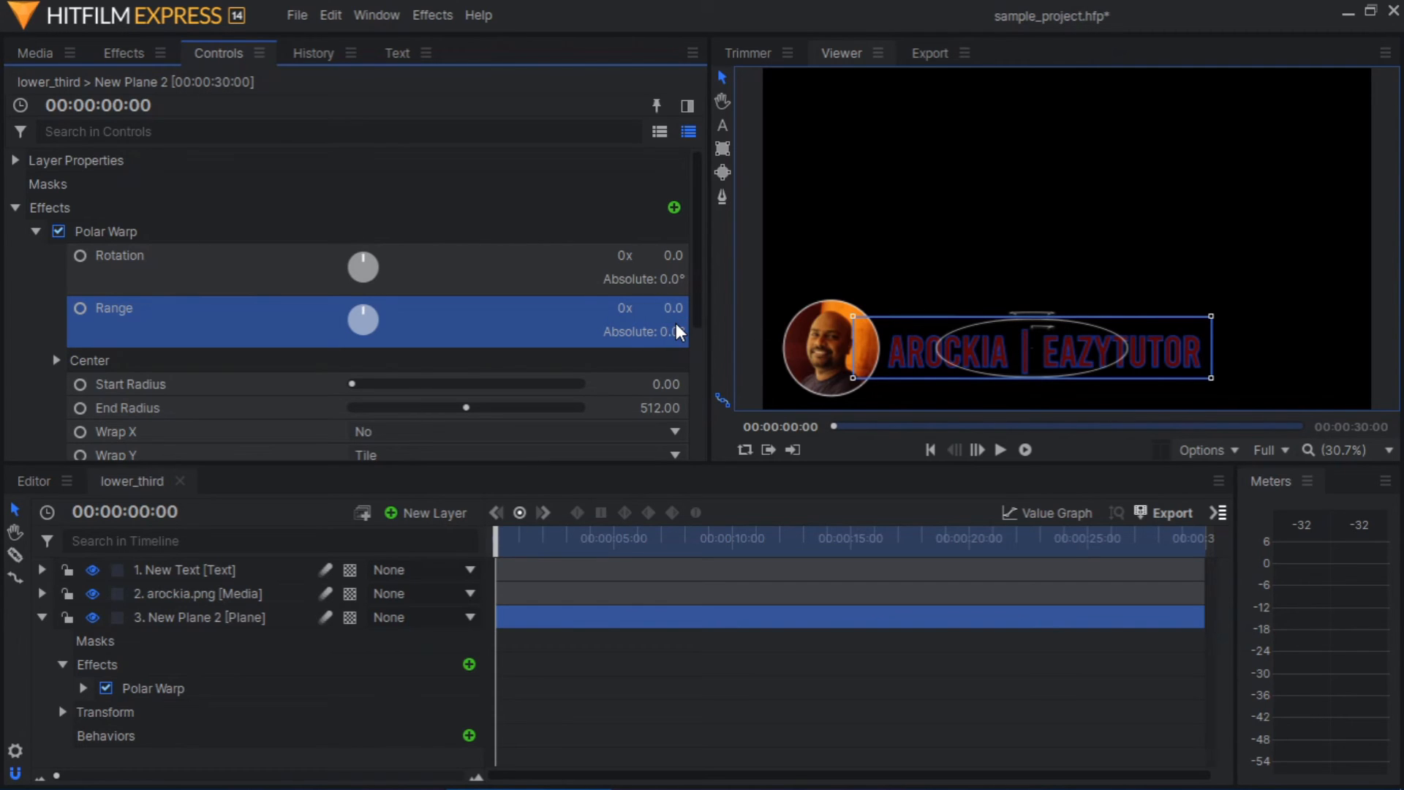
left_click(42, 618)
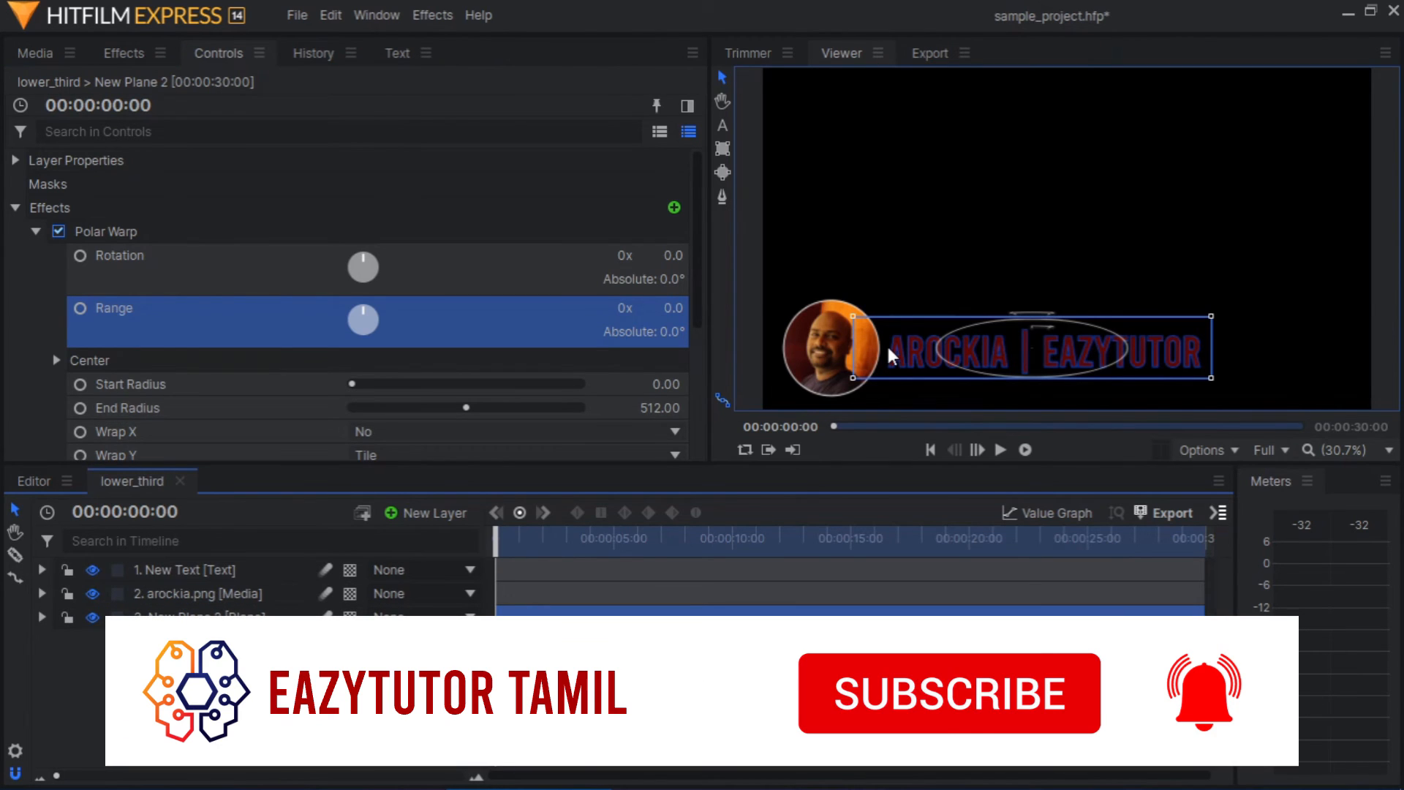
left_click(80, 309)
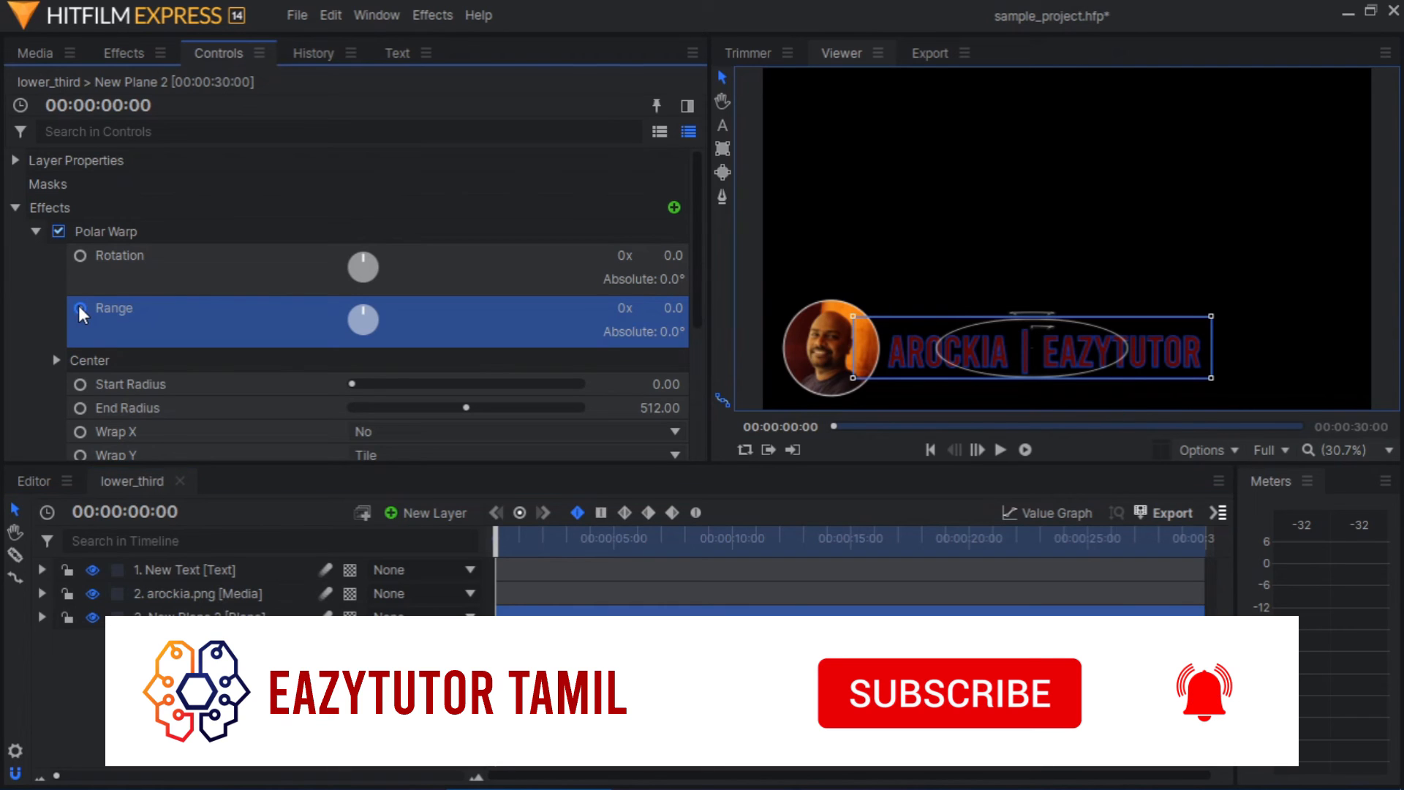
Add a second Range keyframe with a value of 180 at 00:00:03:00
left_click(122, 482)
left_click(137, 505)
double_click(137, 511)
type("03")
key("Return")
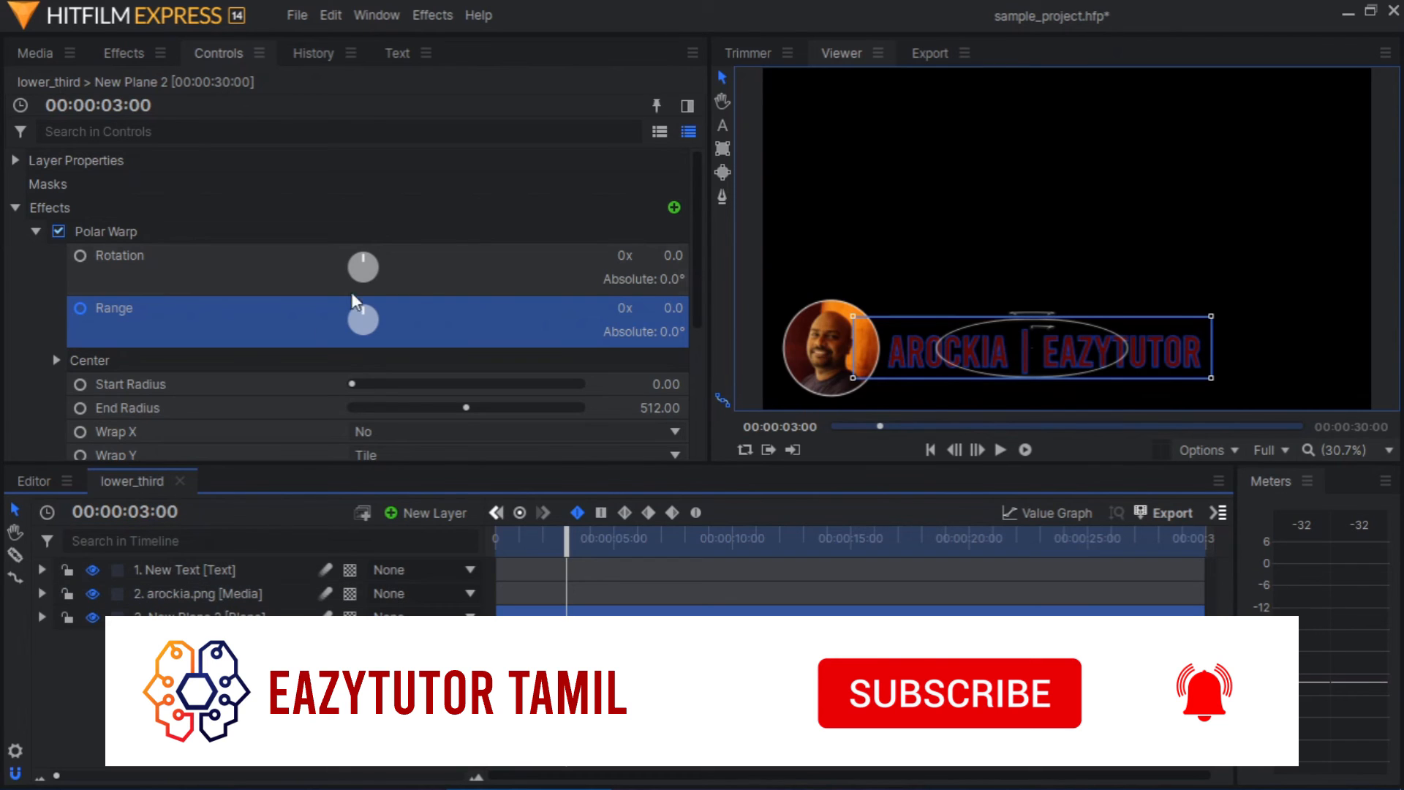
left_click(673, 308)
type("18")
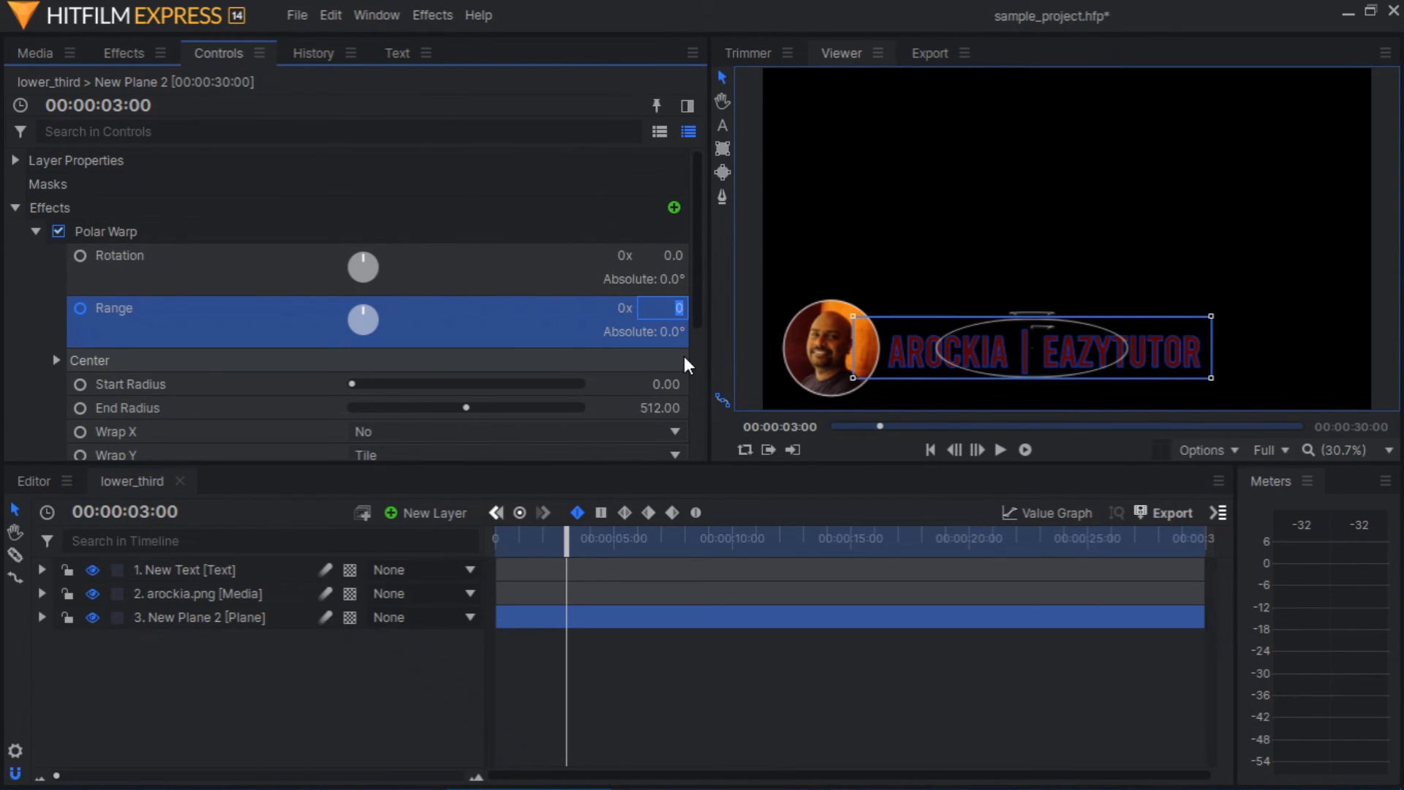
type("0")
key("Return")
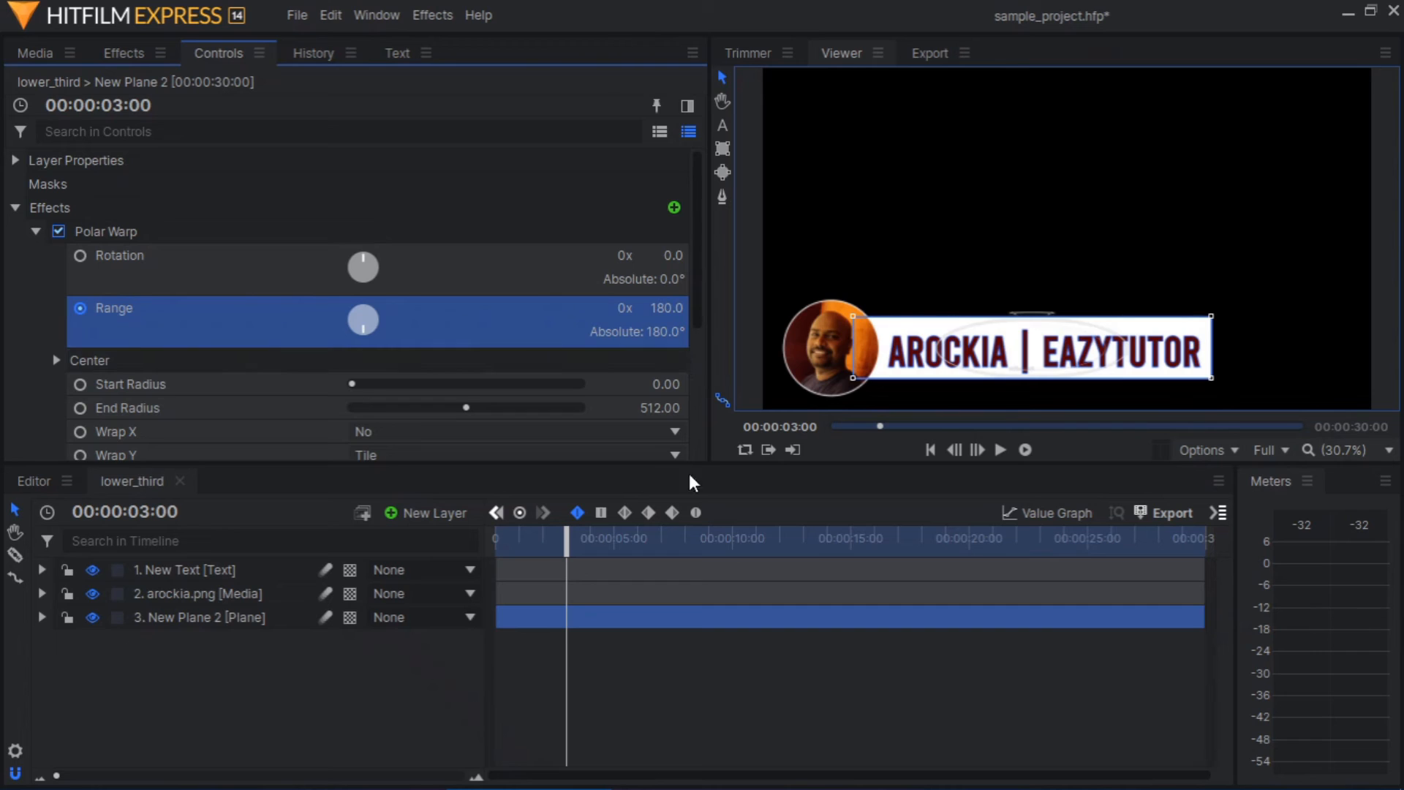
Play back the bar's reveal animation from the start of the composite shot
left_click_drag(564, 548, 482, 552)
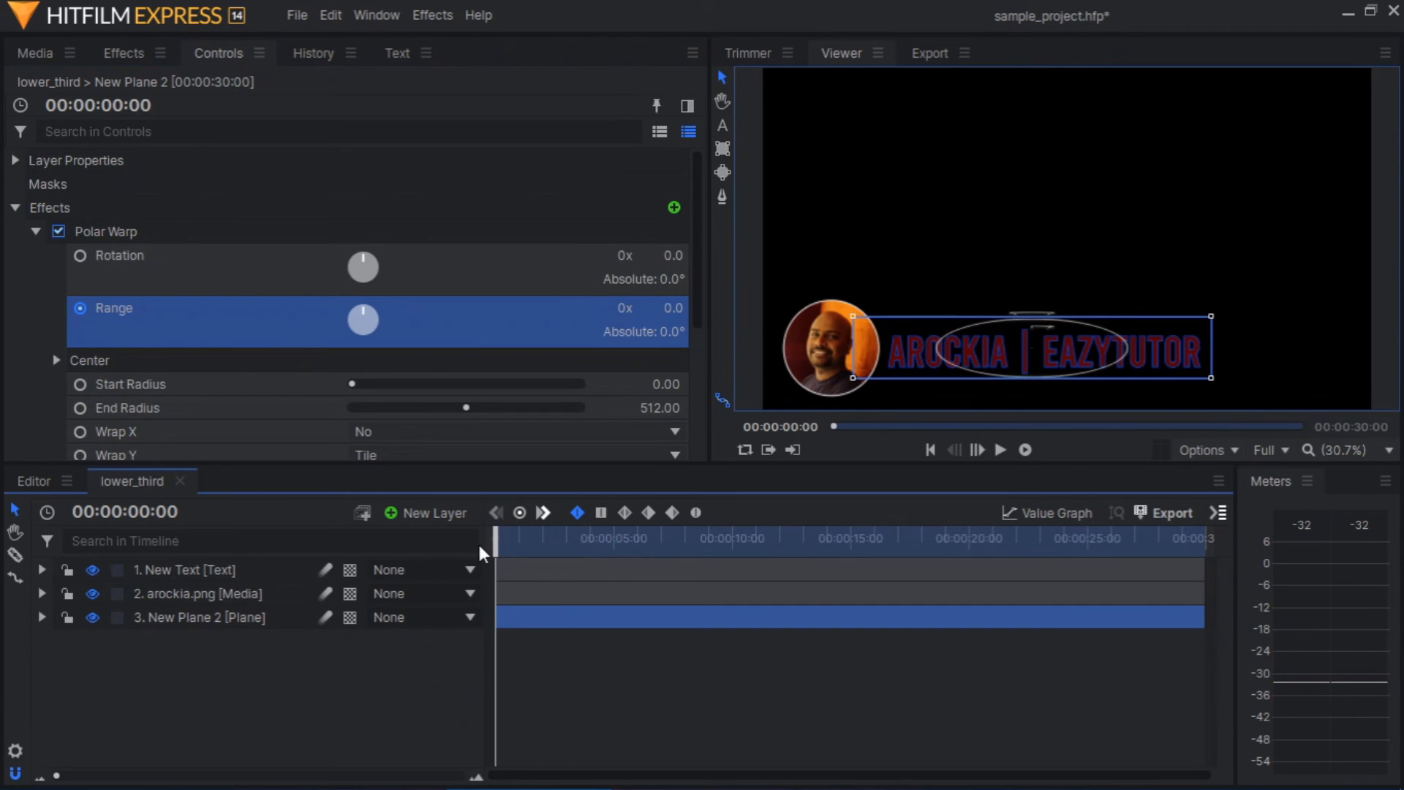
key("space")
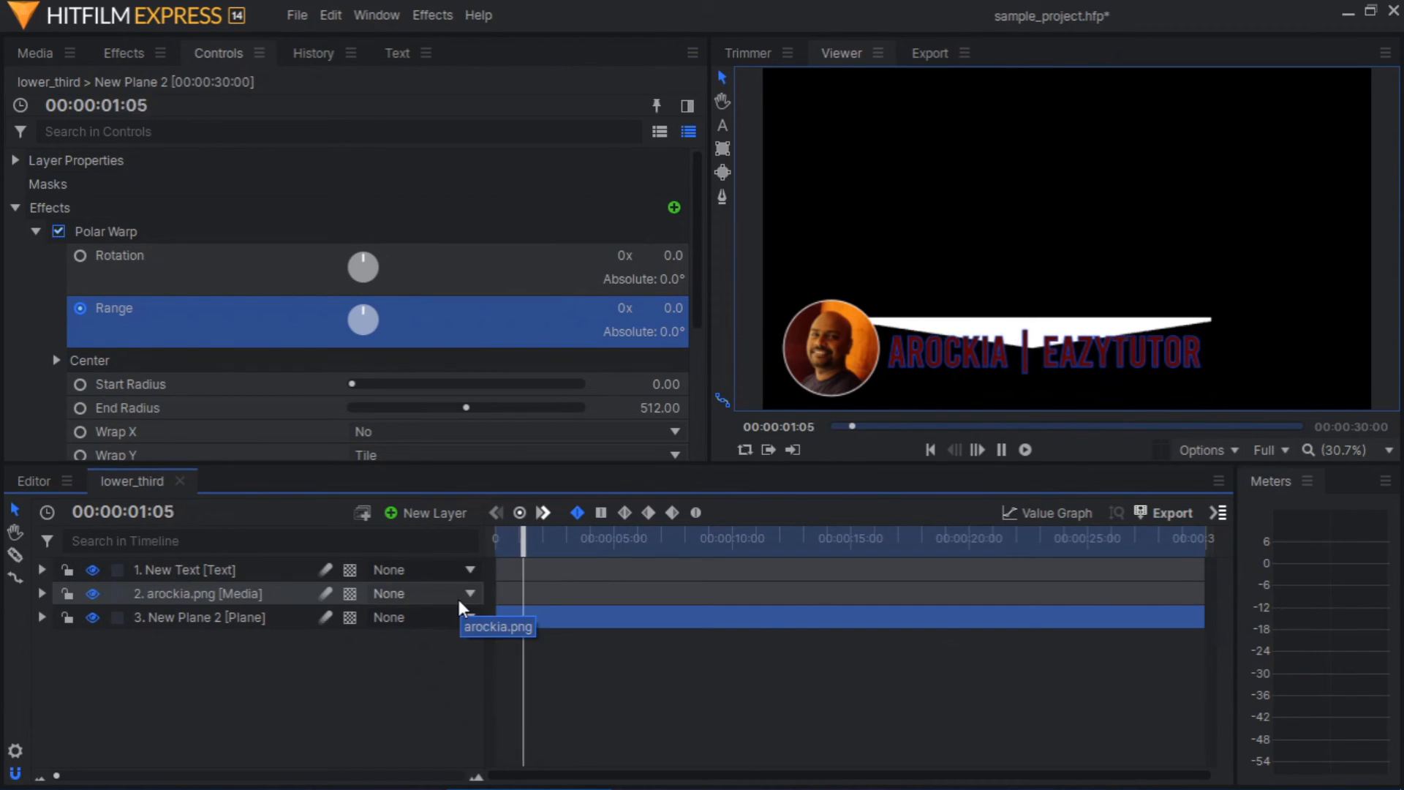
key("space")
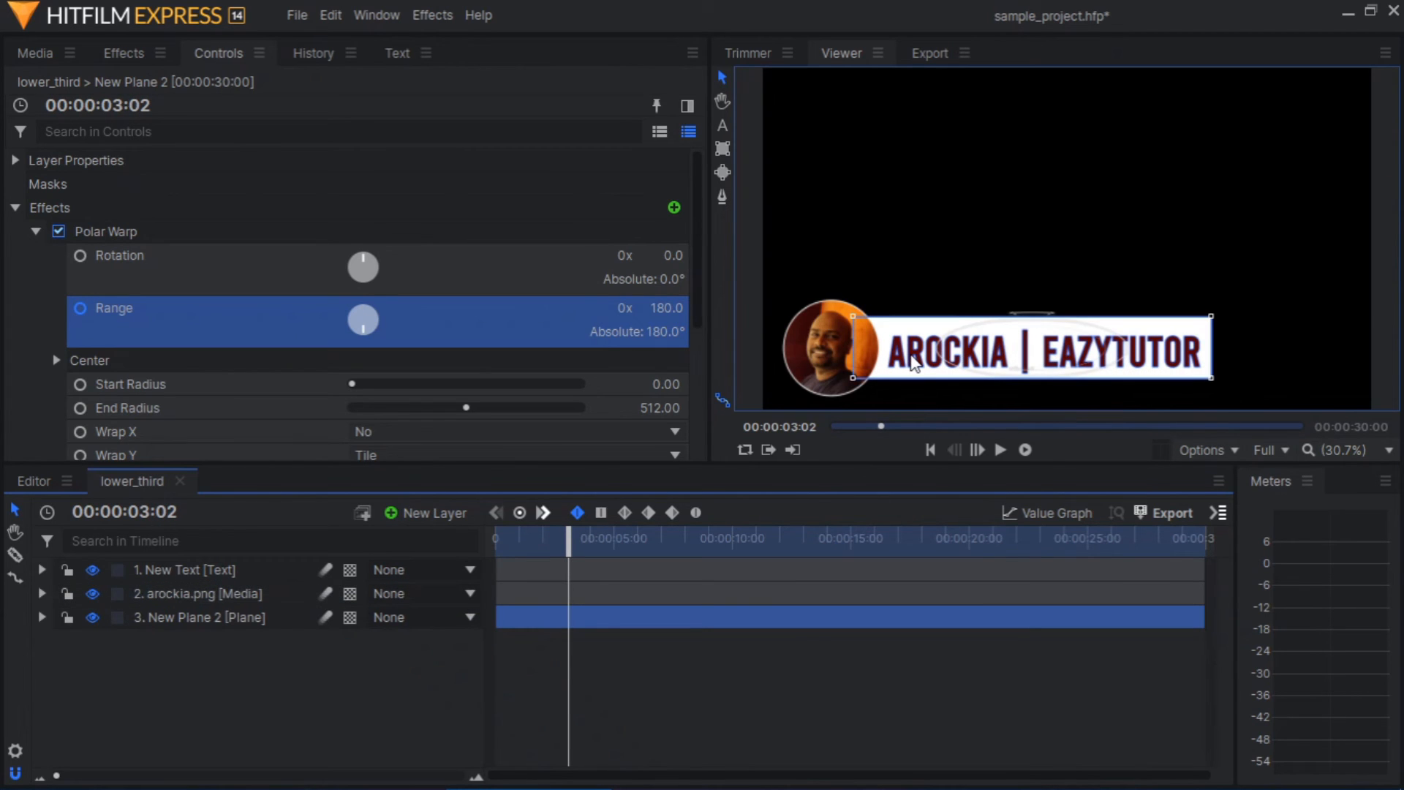
Shift the text layer on the timeline so it starts at about 2 seconds, and preview the animation
left_click(42, 569)
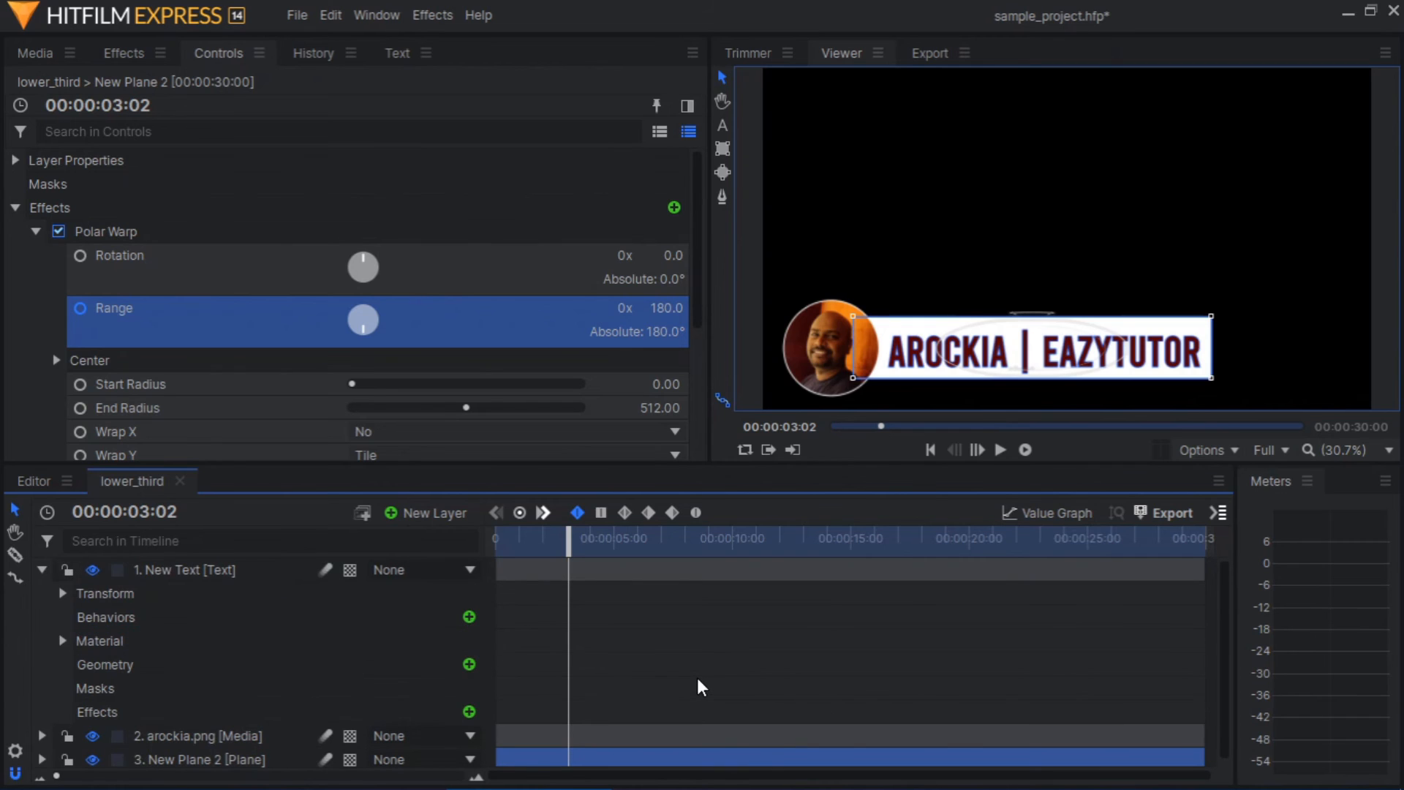
scroll(699, 688, "down", 1)
scroll(593, 614, "up", 1)
left_click_drag(613, 576, 658, 563)
left_click_drag(572, 539, 434, 533)
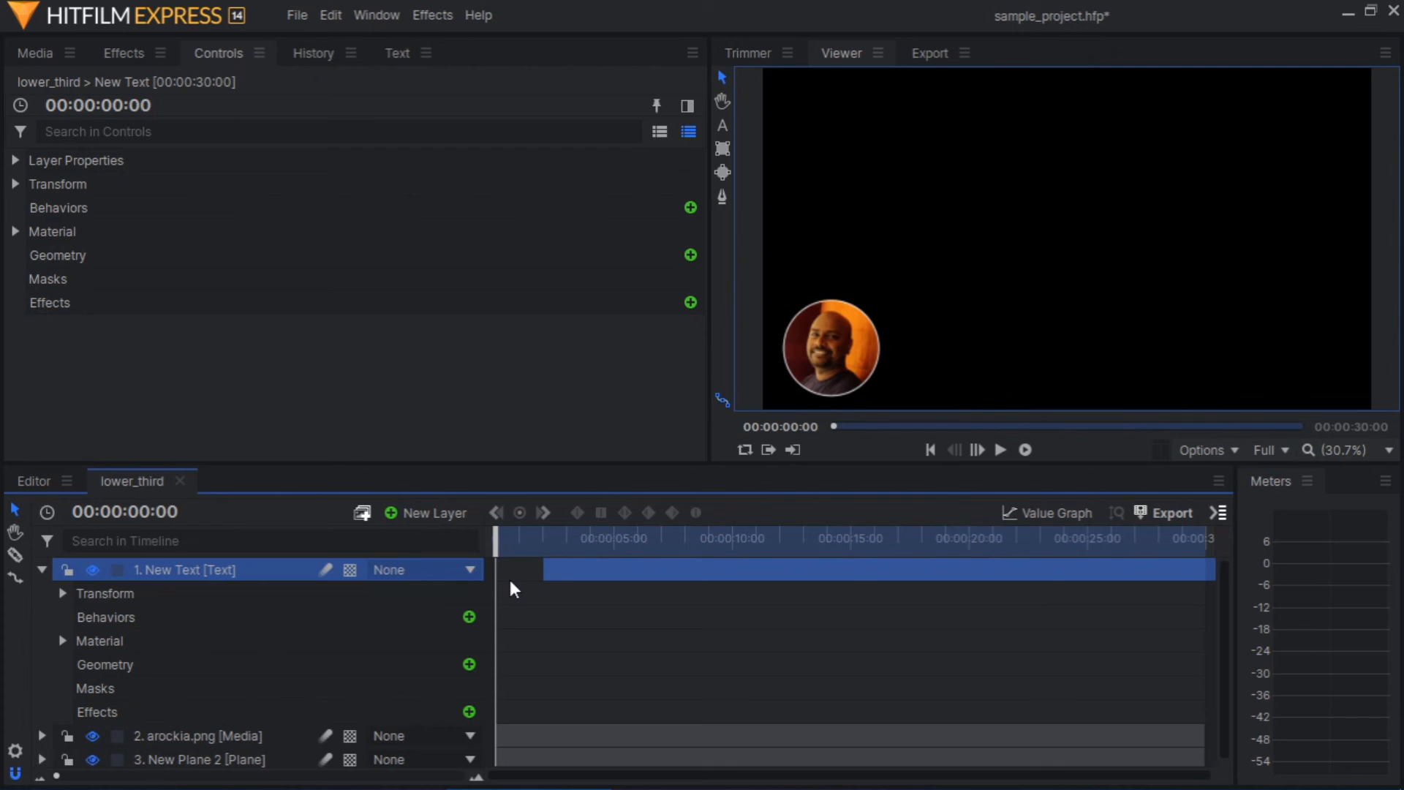
key("space")
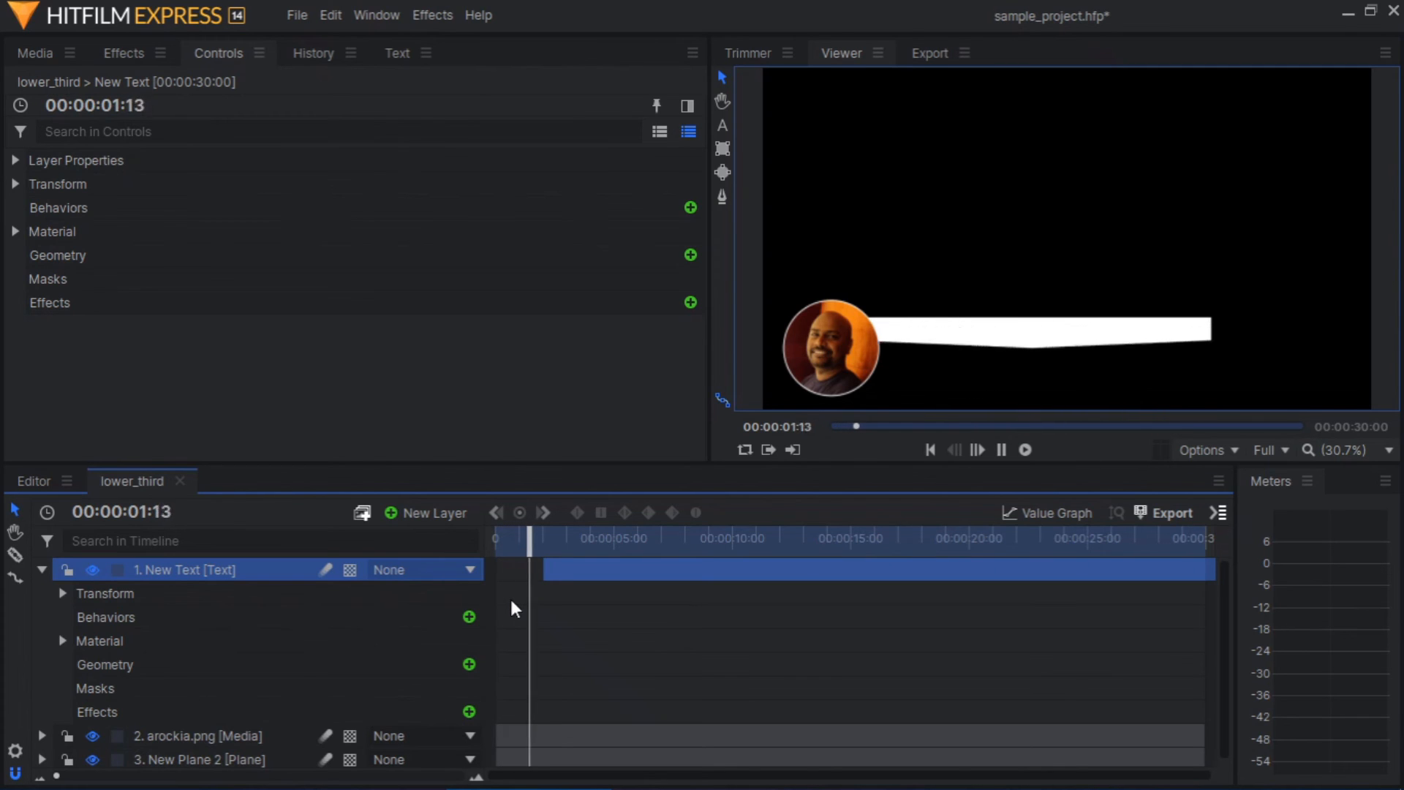
key("space")
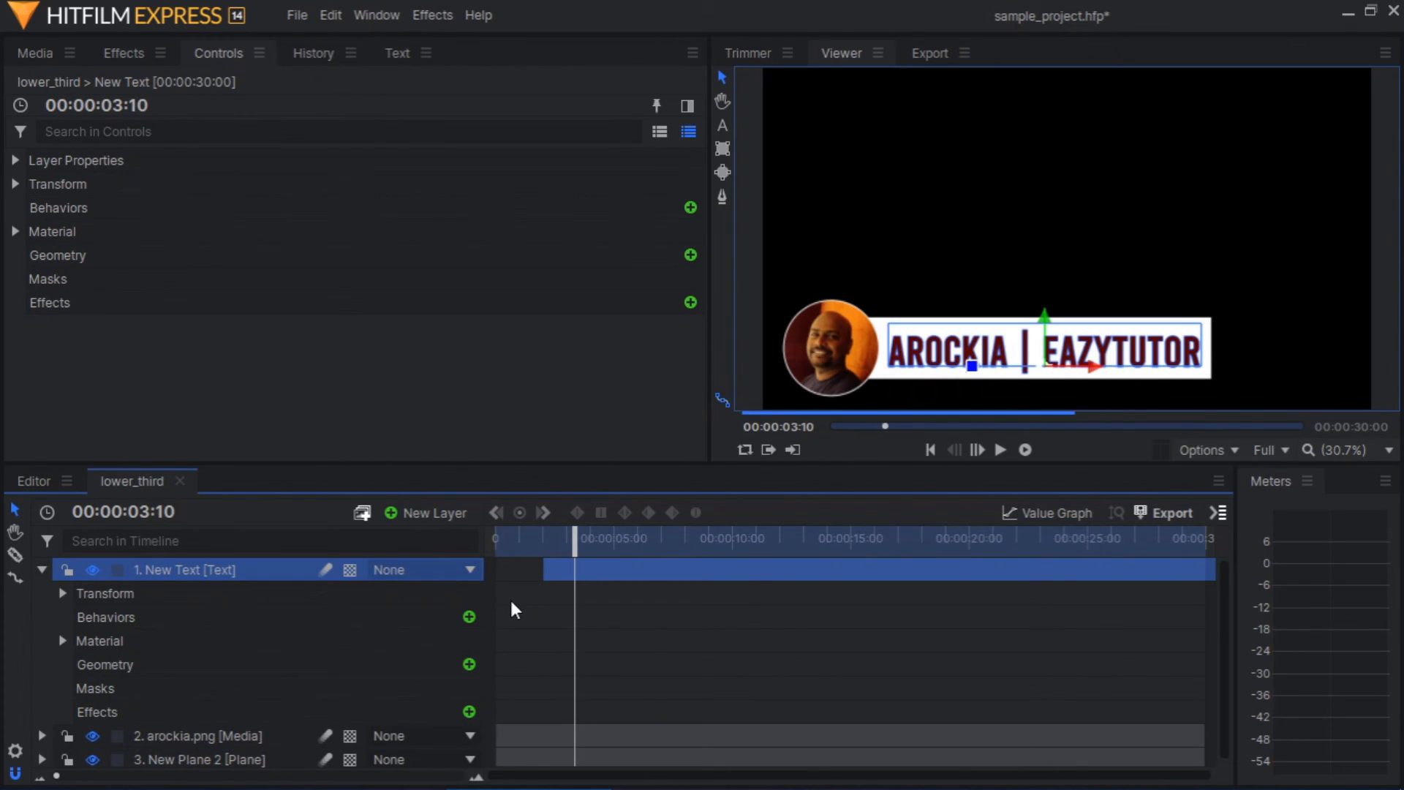
Shift the text layer to start at about 3 seconds, preview it from the beginning, and save the project
left_click_drag(554, 577, 524, 542)
left_click_drag(626, 569, 617, 574)
left_click_drag(524, 543, 468, 541)
key("space")
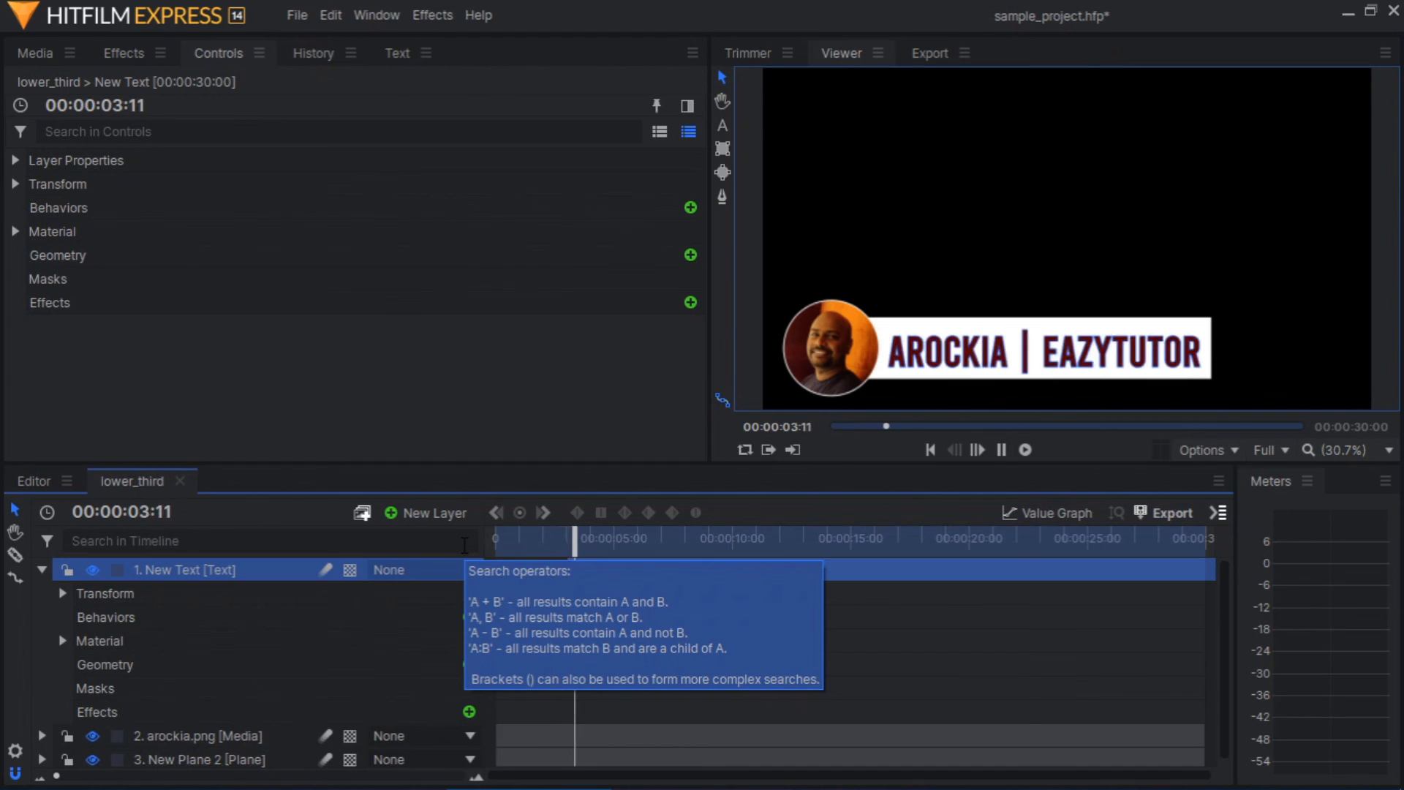
key("space")
key("ctrl+s")
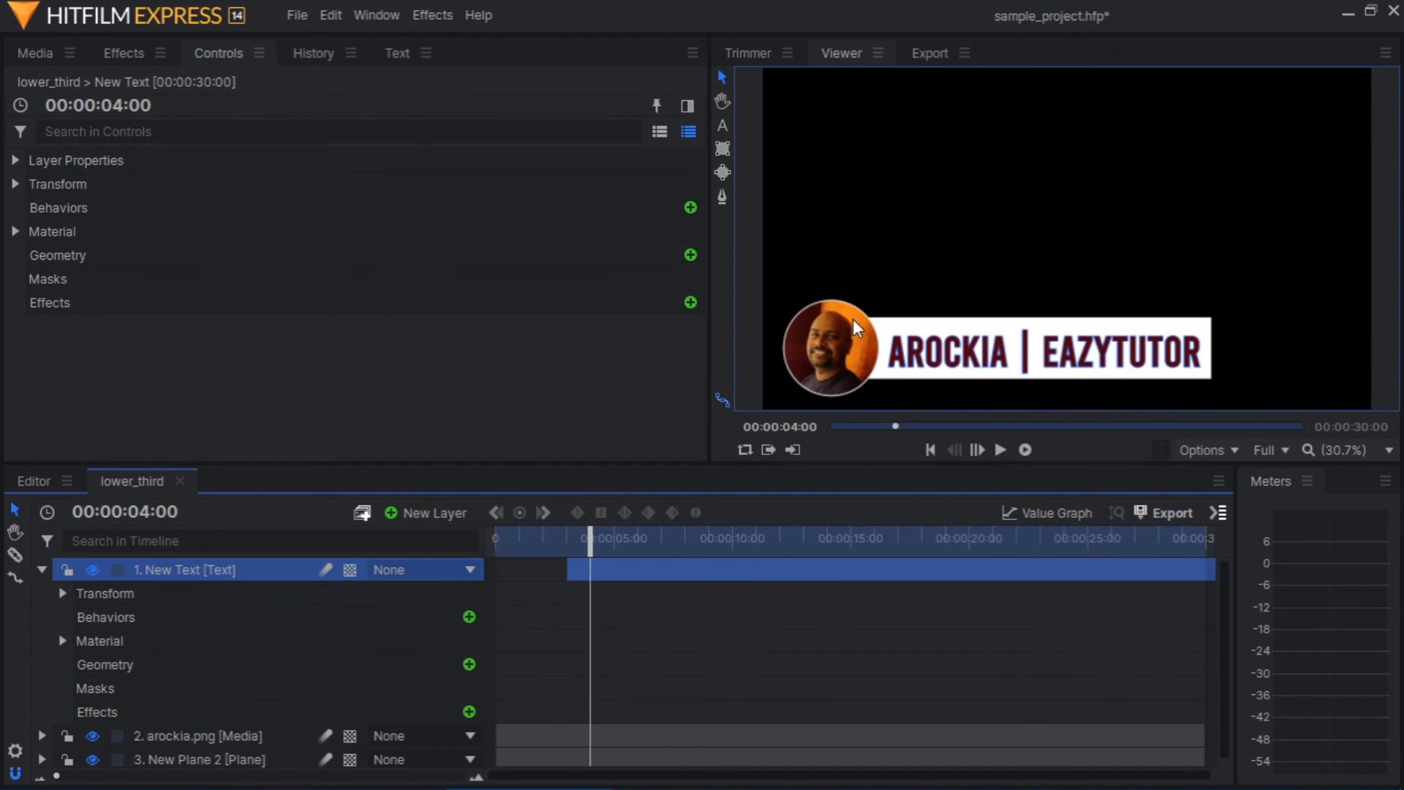
Close the lower_third composite timeline and delete the title clip from the Video 2 track in the editor
left_click(179, 481)
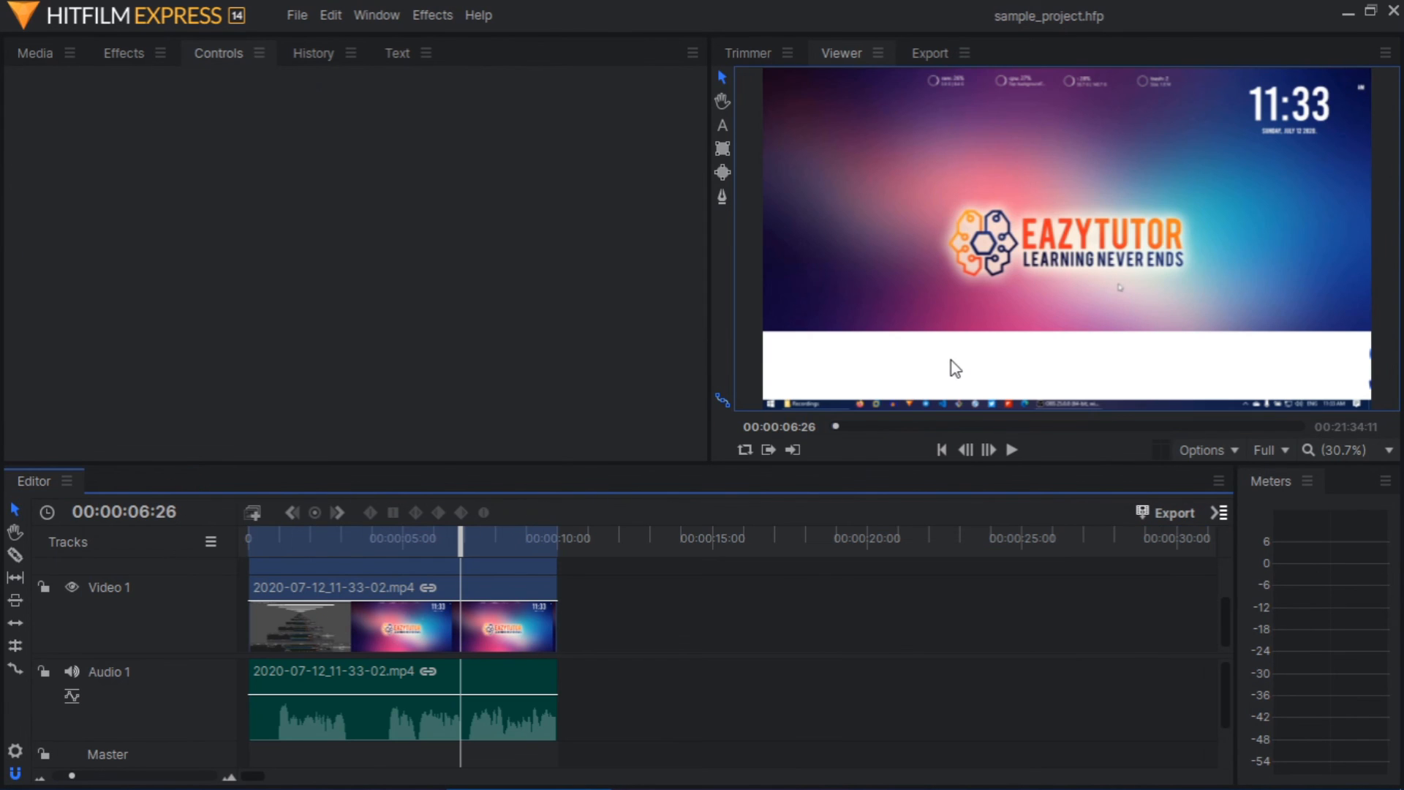
scroll(272, 604, "up", 5)
left_click(351, 603)
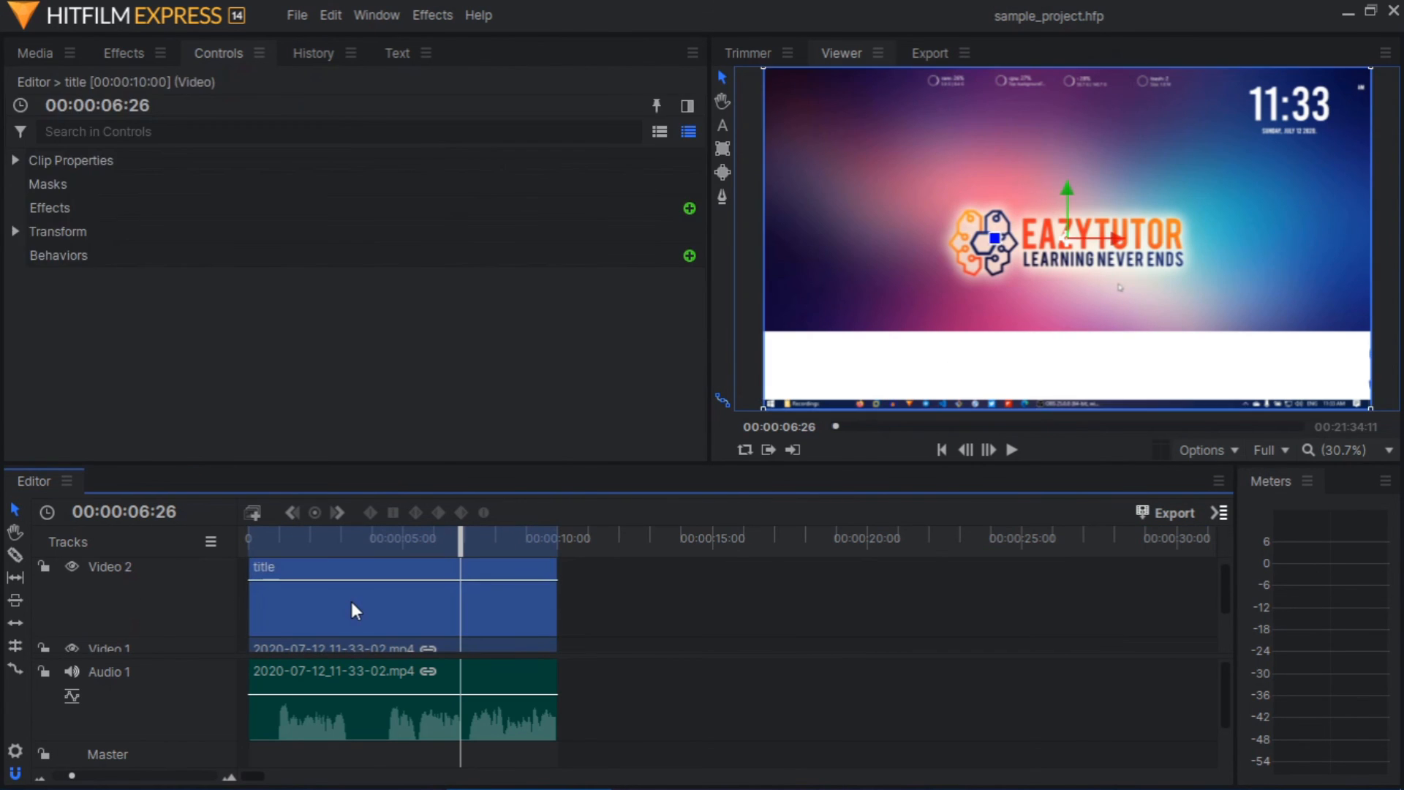
key("Delete")
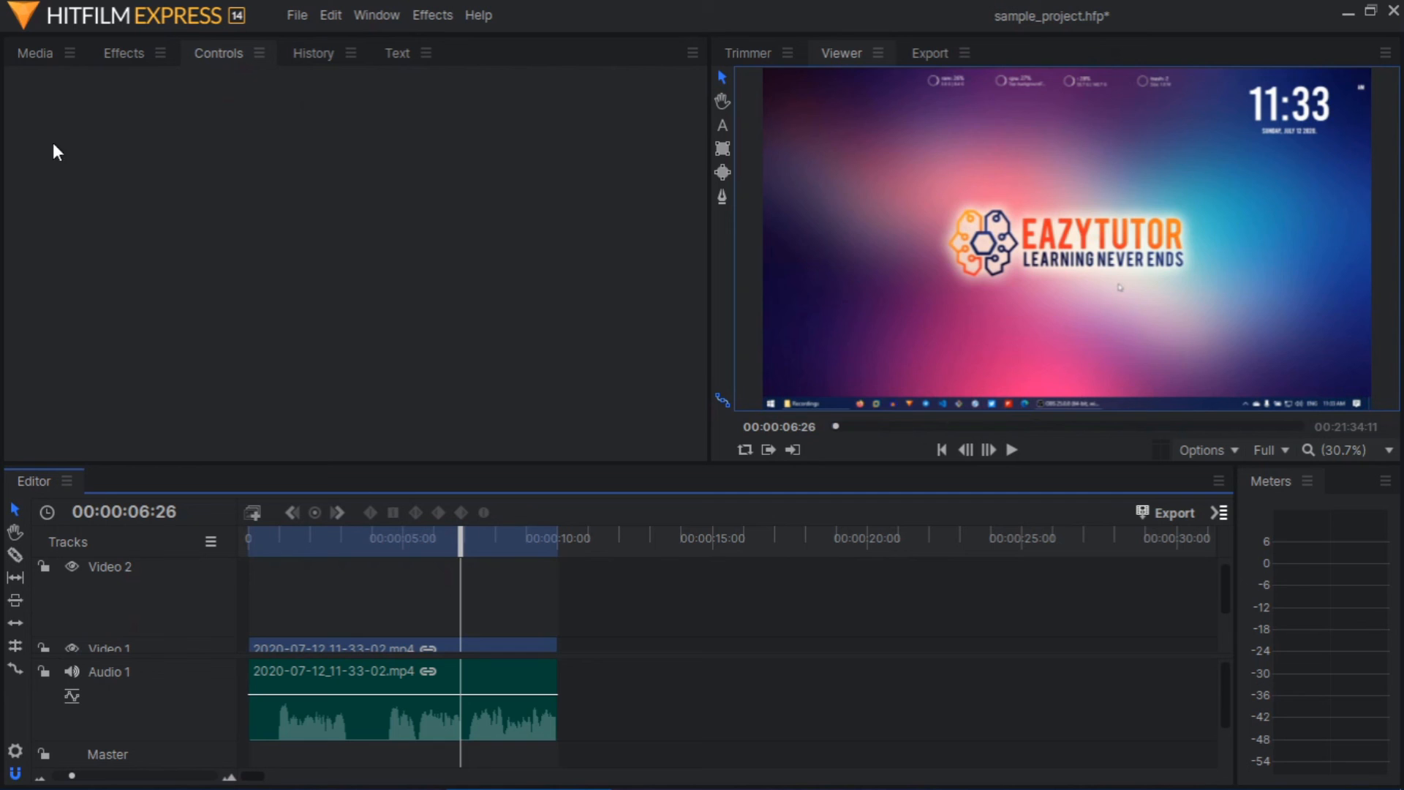
Place the lower_third composite shot at the start of Video 2 and trim its end to about 8 seconds
left_click(36, 51)
scroll(219, 387, "down", 3)
left_click(172, 251)
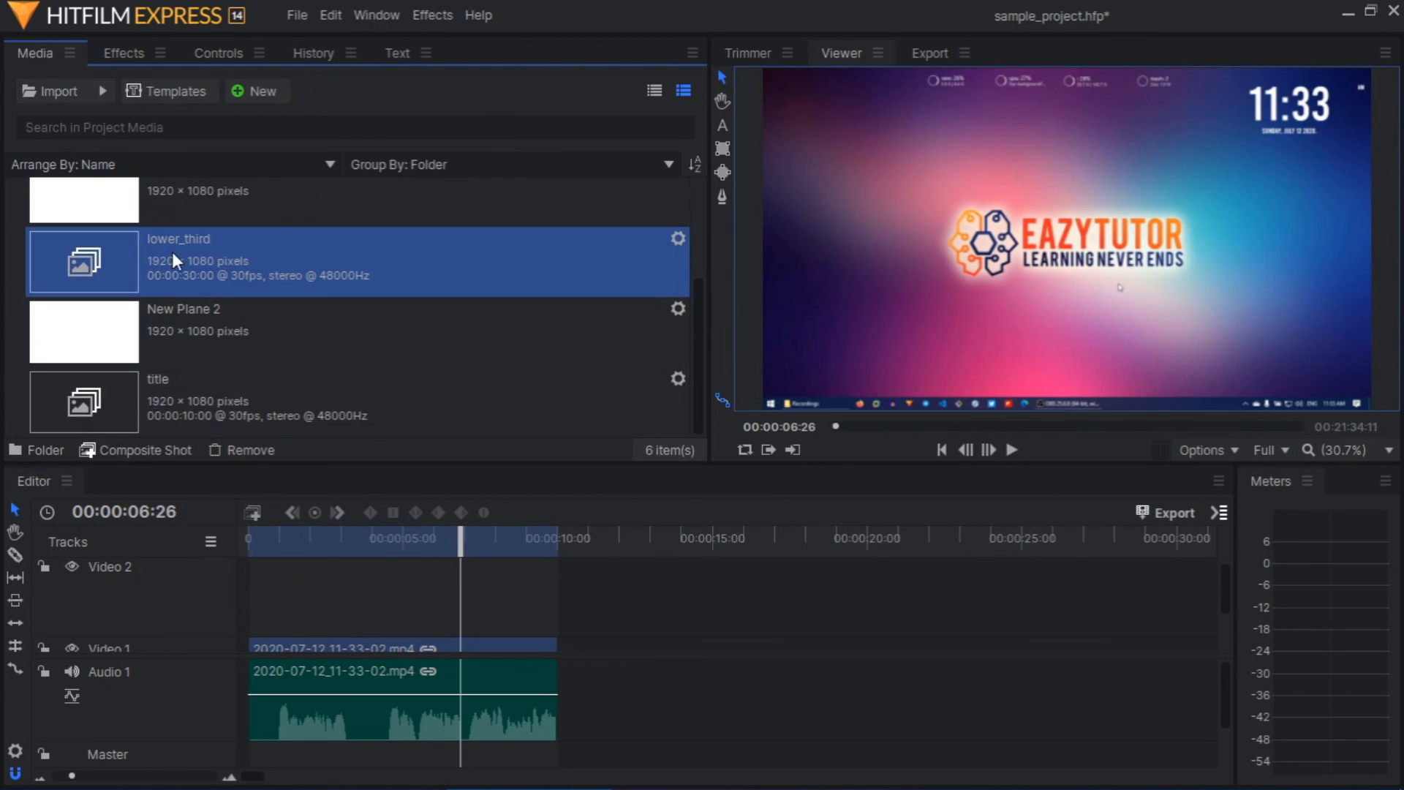
left_click_drag(157, 261, 254, 598)
left_click_drag(1169, 604, 497, 598)
Play back the editor timeline from the start to check the lower third over the video
key("Home")
key("space")
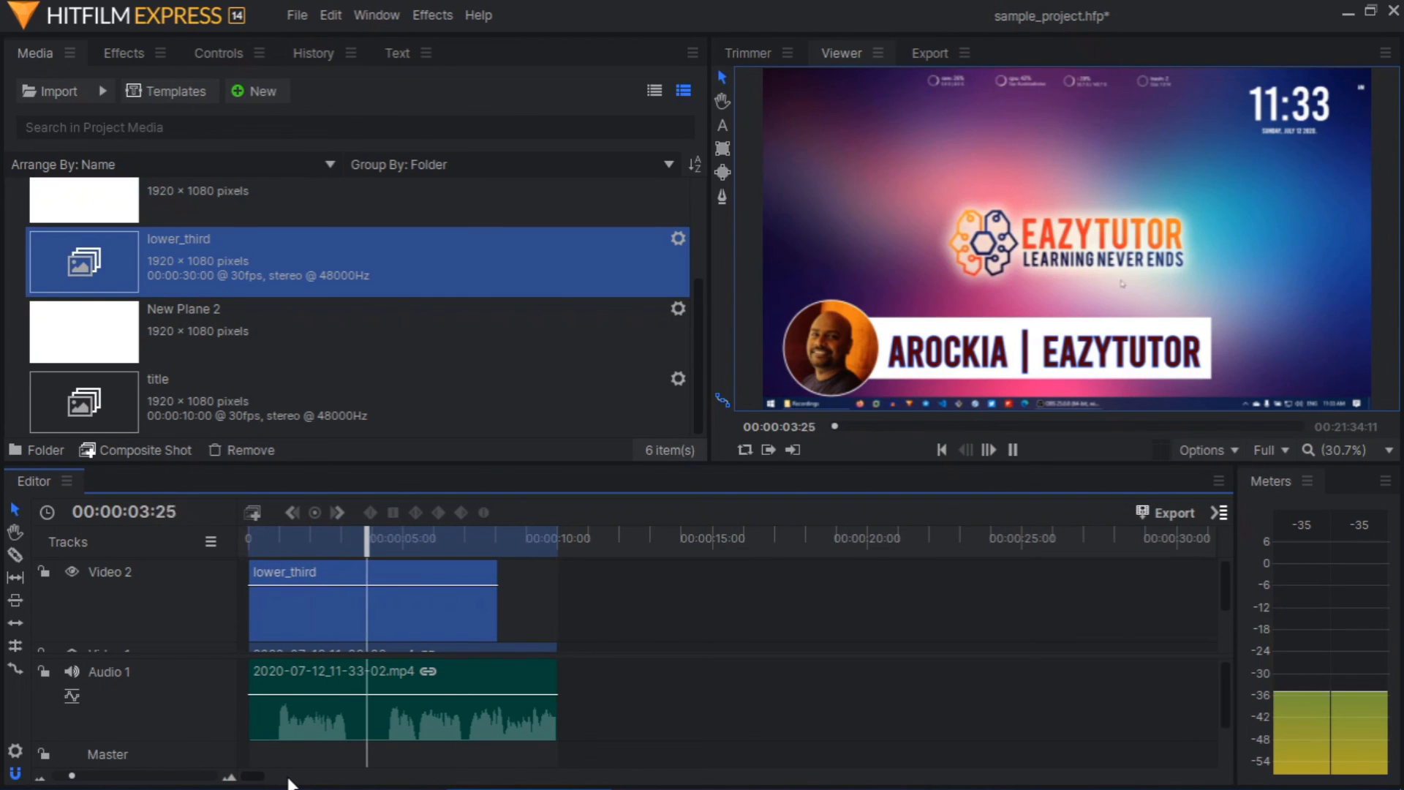
key("space")
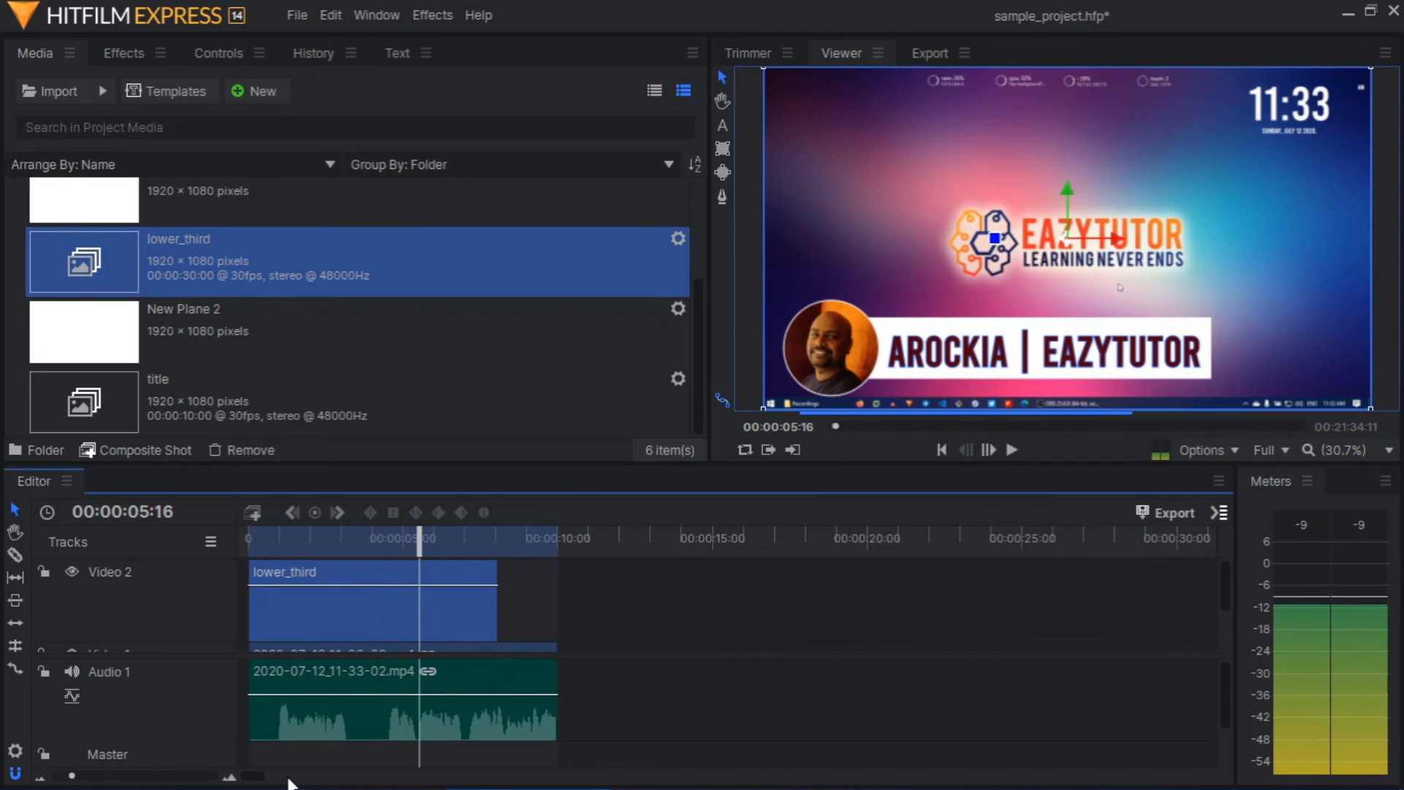